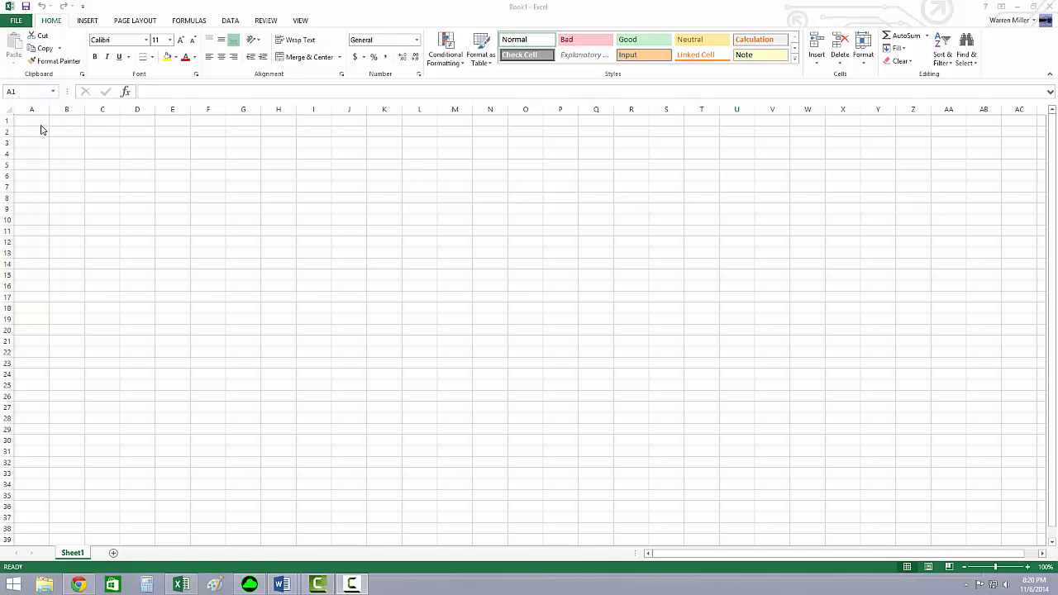
Enter the column headings "Trials" in cell A1 and "Times" in cell B1
{"action": "left_click", "coordinate": [38, 121]}
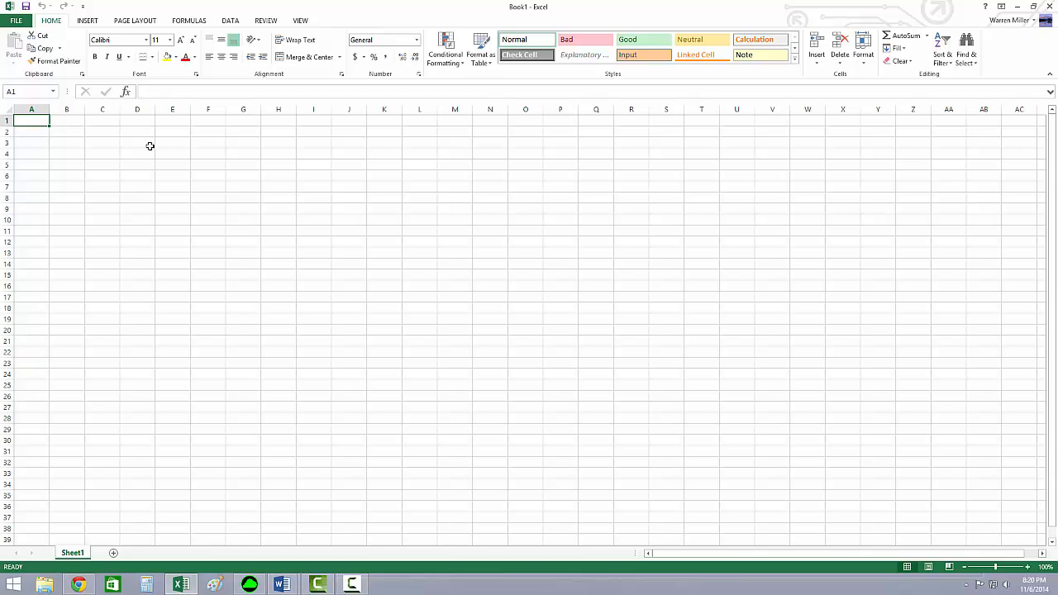
{"action": "type", "text": "Trials"}
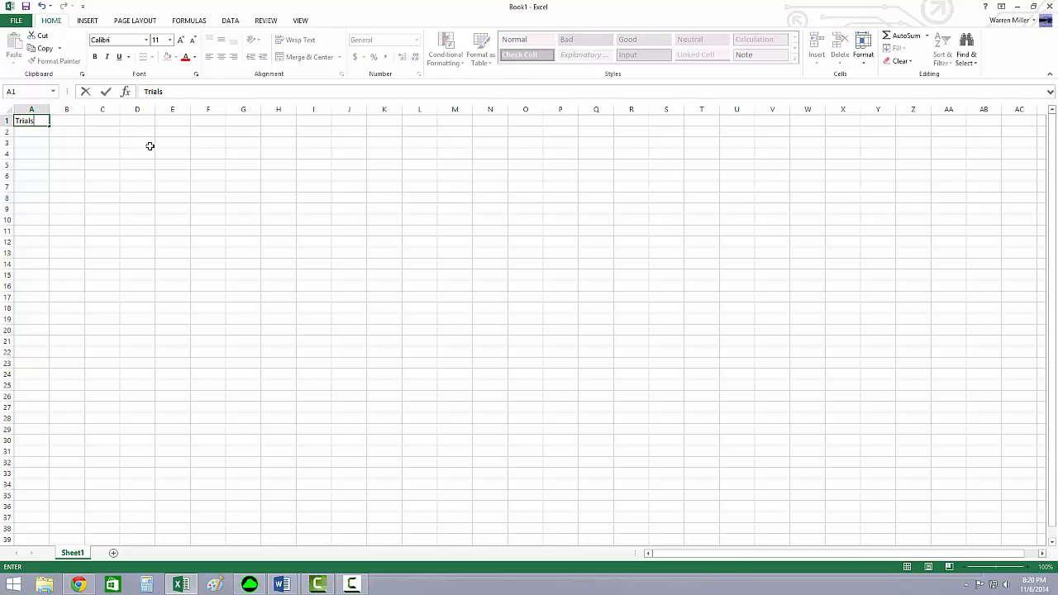
{"action": "key", "text": "Tab"}
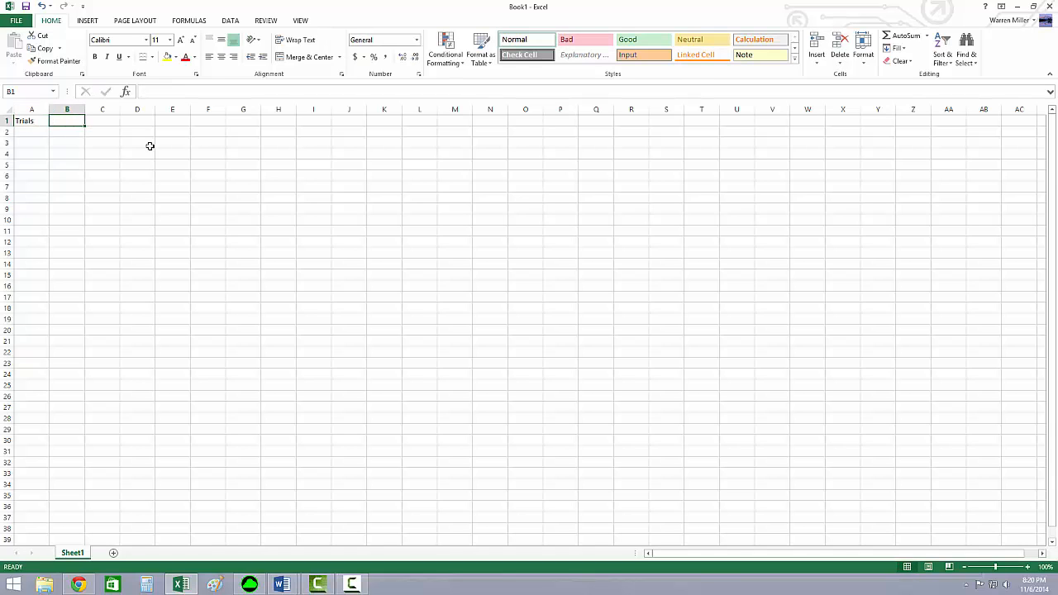
{"action": "type", "text": "Times"}
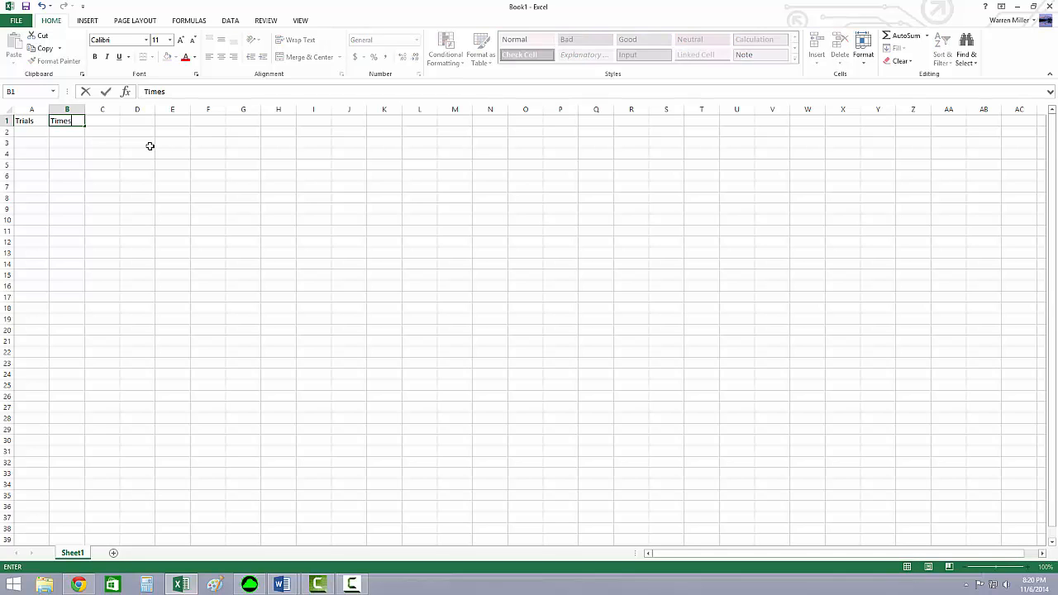
{"action": "key", "text": "Return"}
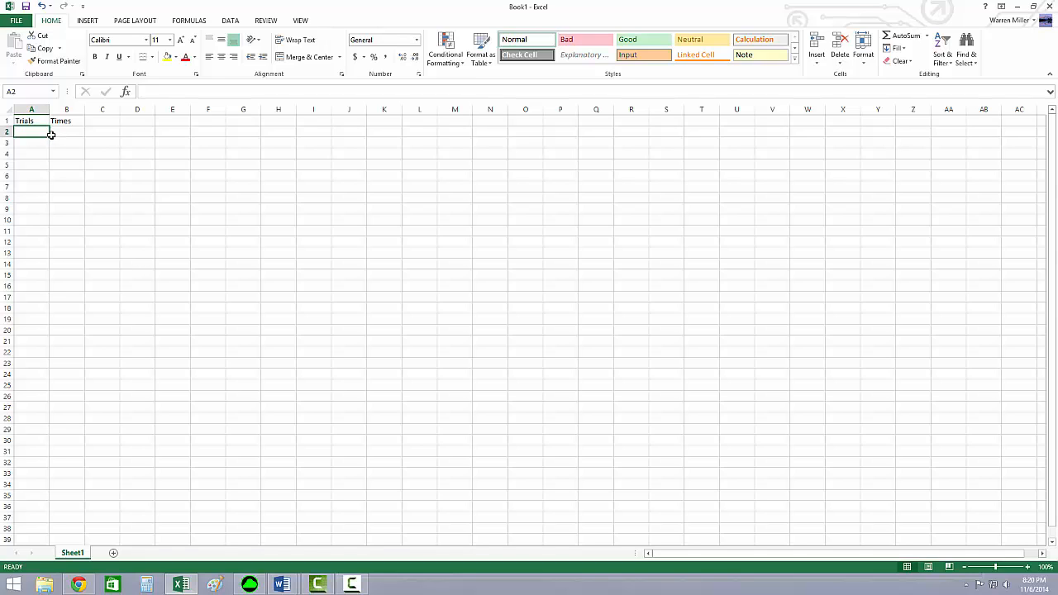
Number the trials 1 to 10 in A2:A11 by entering 1 and 2 and extending the series
{"action": "type", "text": "1"}
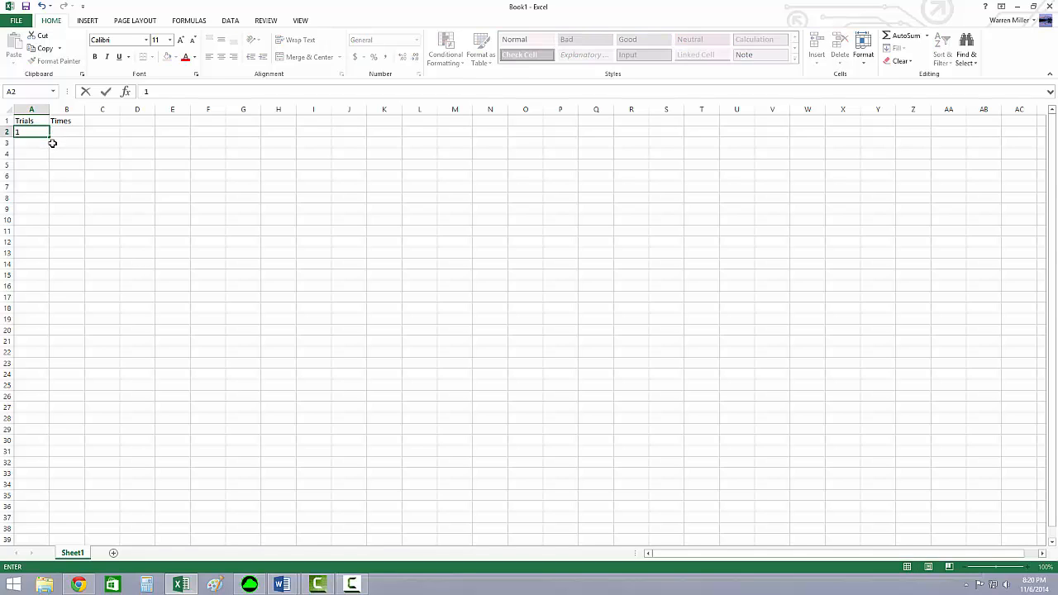
{"action": "key", "text": "Return"}
{"action": "type", "text": "2"}
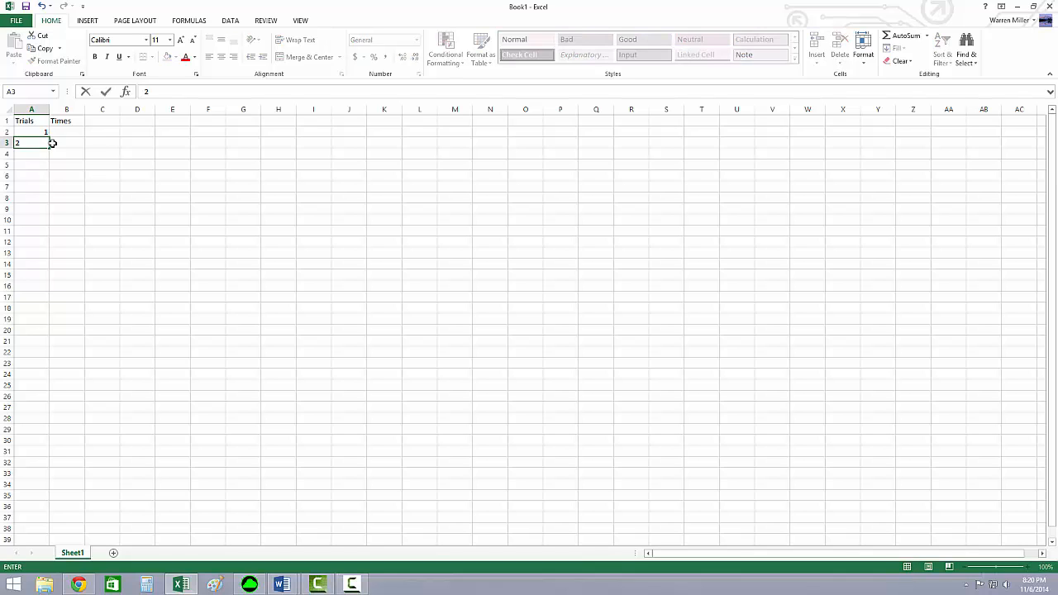
{"action": "key", "text": "Return"}
{"action": "left_click_drag", "start_coordinate": [33, 132], "coordinate": [31, 143]}
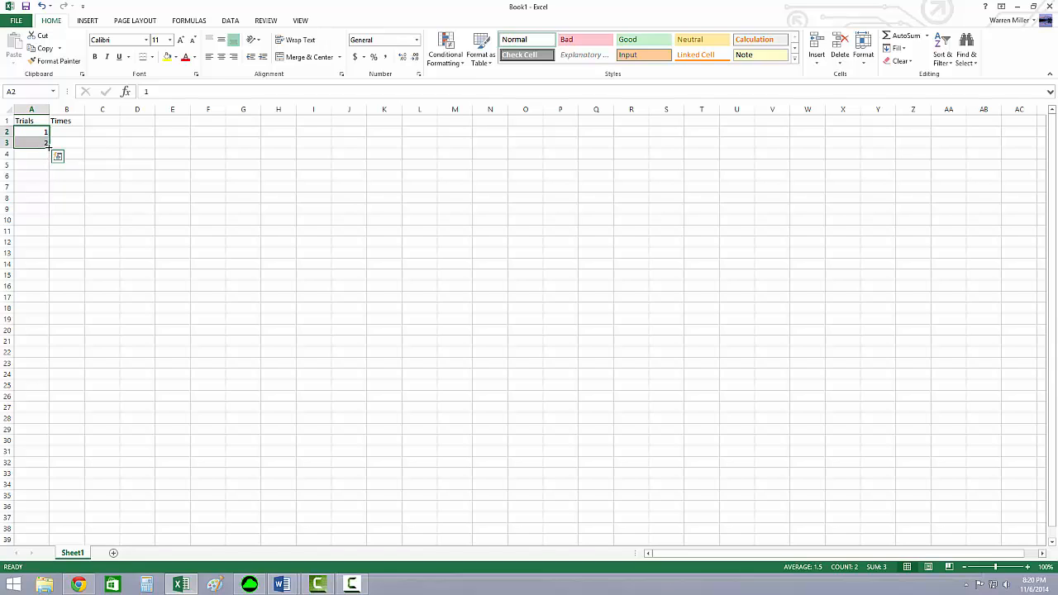
{"action": "left_click_drag", "start_coordinate": [49, 147], "coordinate": [52, 233]}
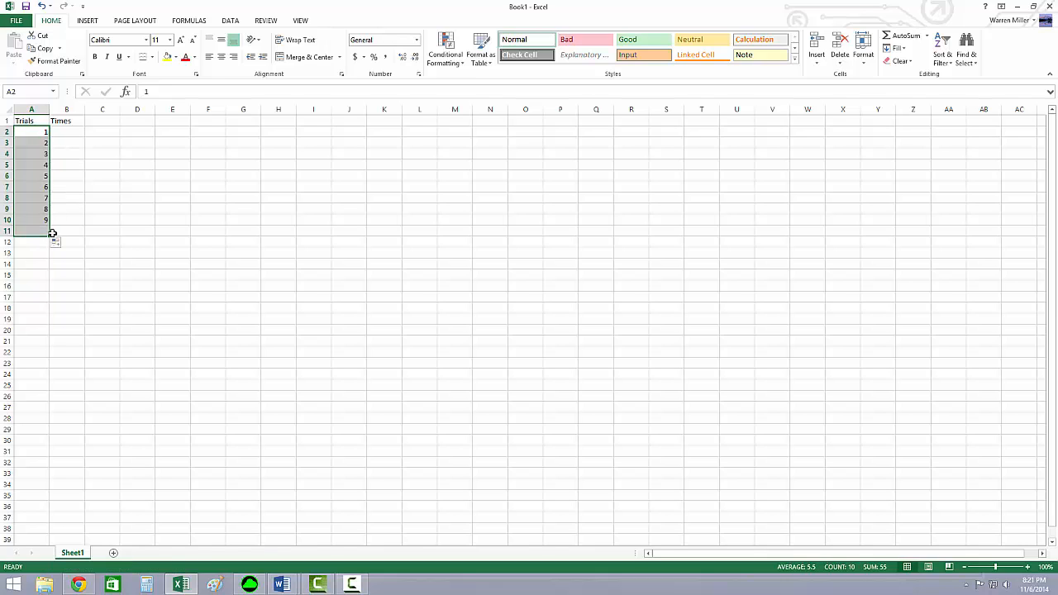
Enter the times for trials 1 to 5 in B2:B6: 0.5, 0.6, 0.8, 0.6 and 0.7
{"action": "left_click", "coordinate": [72, 133]}
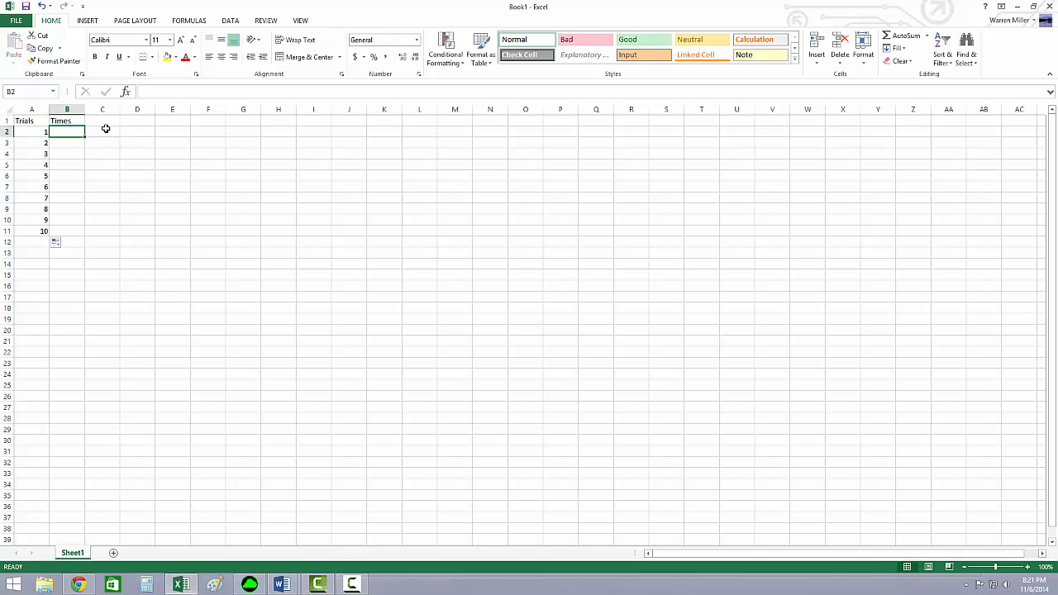
{"action": "type", "text": ".5"}
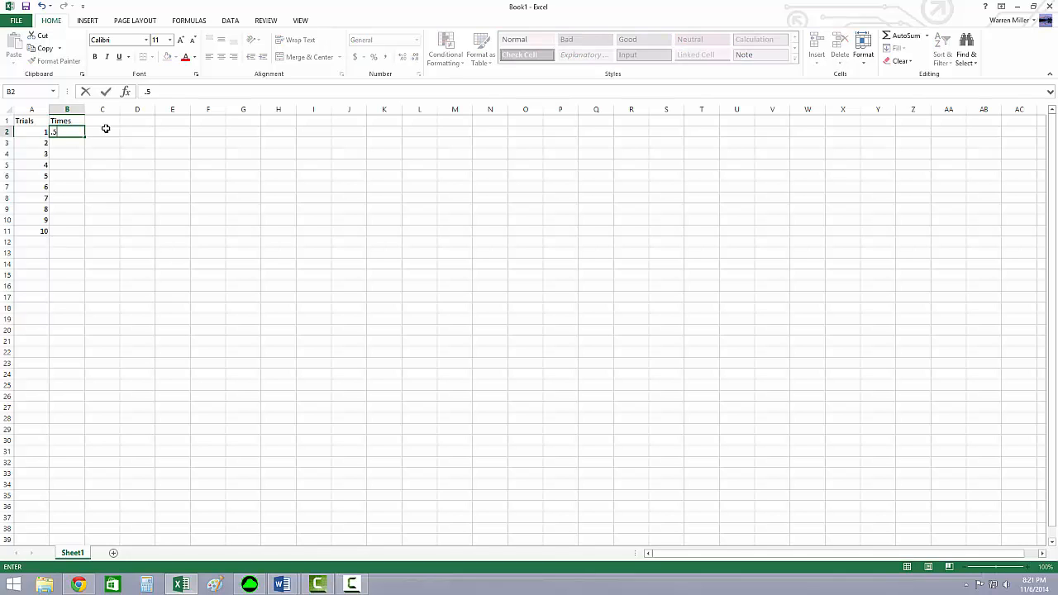
{"action": "key", "text": "Return"}
{"action": "type", "text": ".6"}
{"action": "key", "text": "Return"}
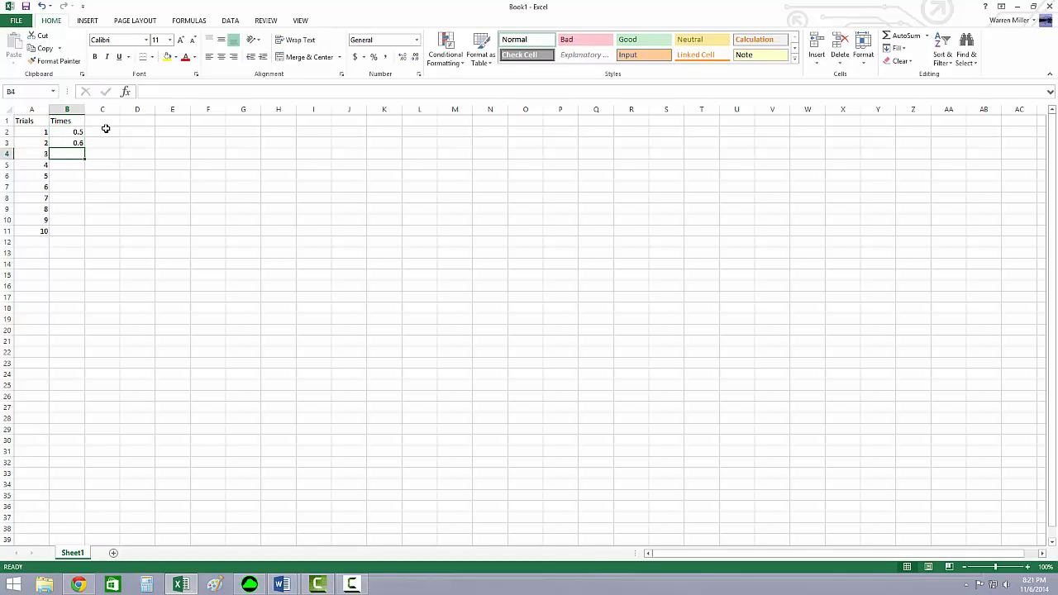
{"action": "type", "text": ".8."}
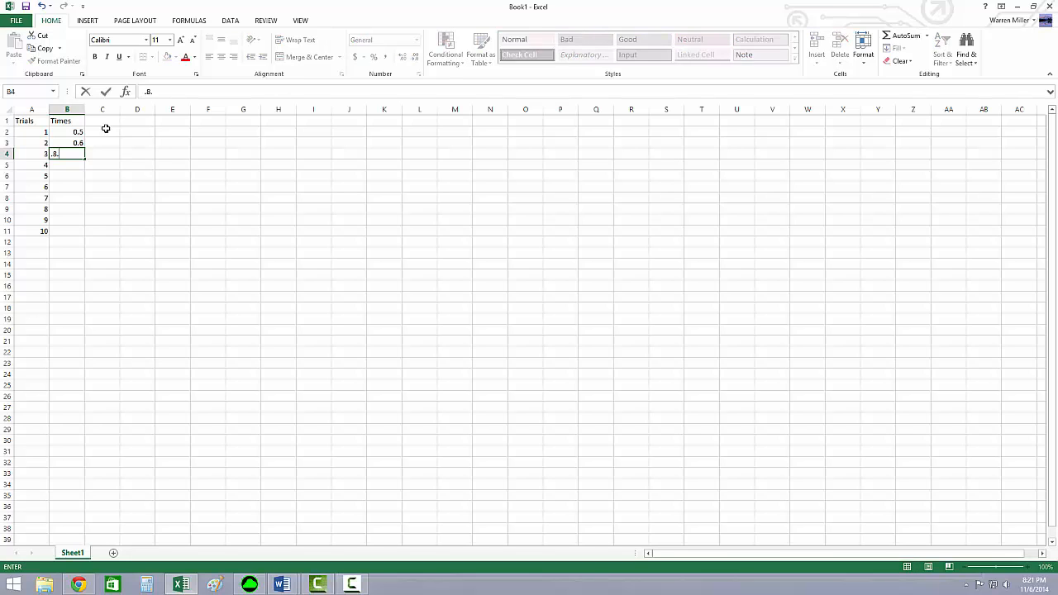
{"action": "type", "text": "8"}
{"action": "key", "text": "Return"}
{"action": "type", "text": "."}
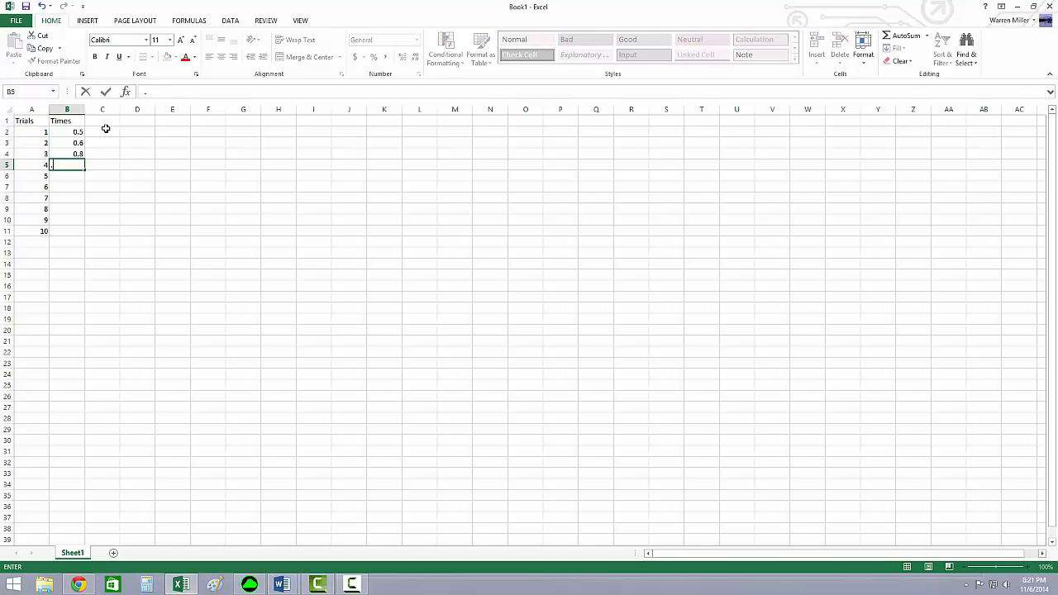
{"action": "type", "text": "6"}
{"action": "key", "text": "Return"}
{"action": "type", "text": "."}
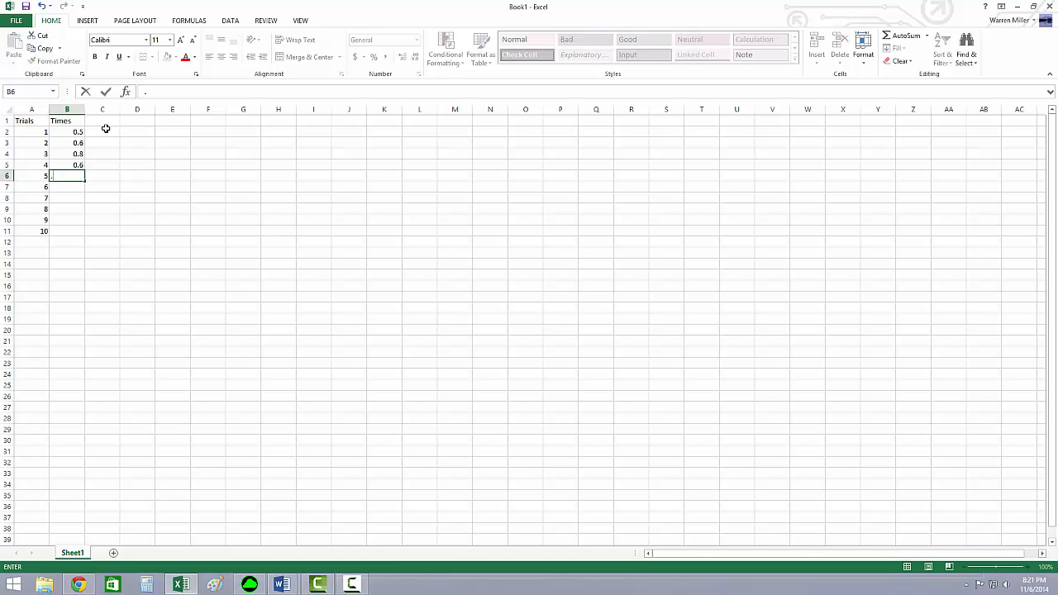
{"action": "type", "text": "7"}
{"action": "key", "text": "Return"}
Enter the times for trials 6 to 10 in B7:B11: 0.5, 0.9, 0.7, 0.5 and 0.8
{"action": "type", "text": ".5"}
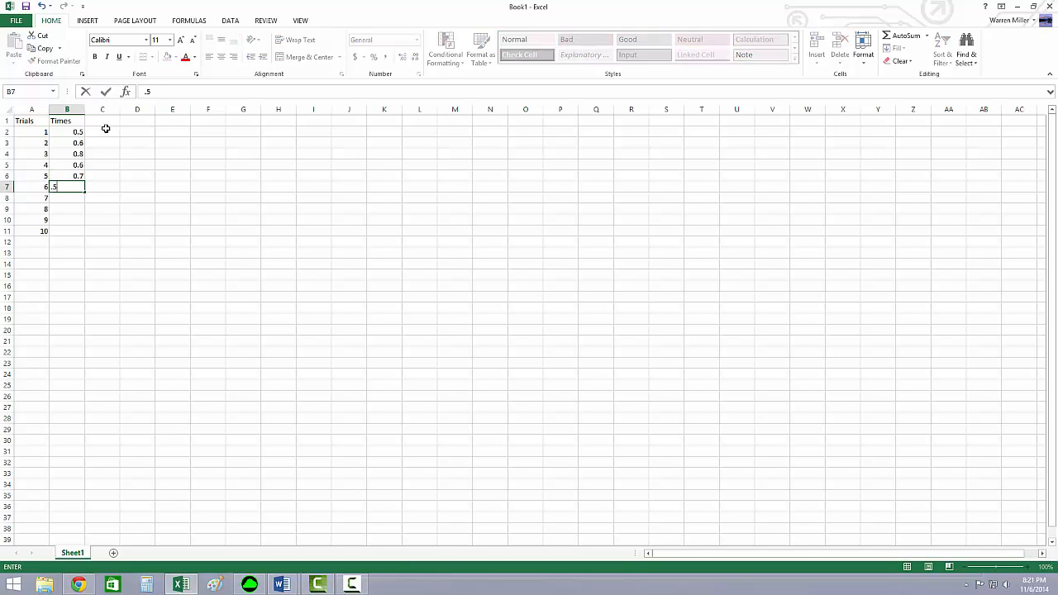
{"action": "key", "text": "Return"}
{"action": "type", "text": "."}
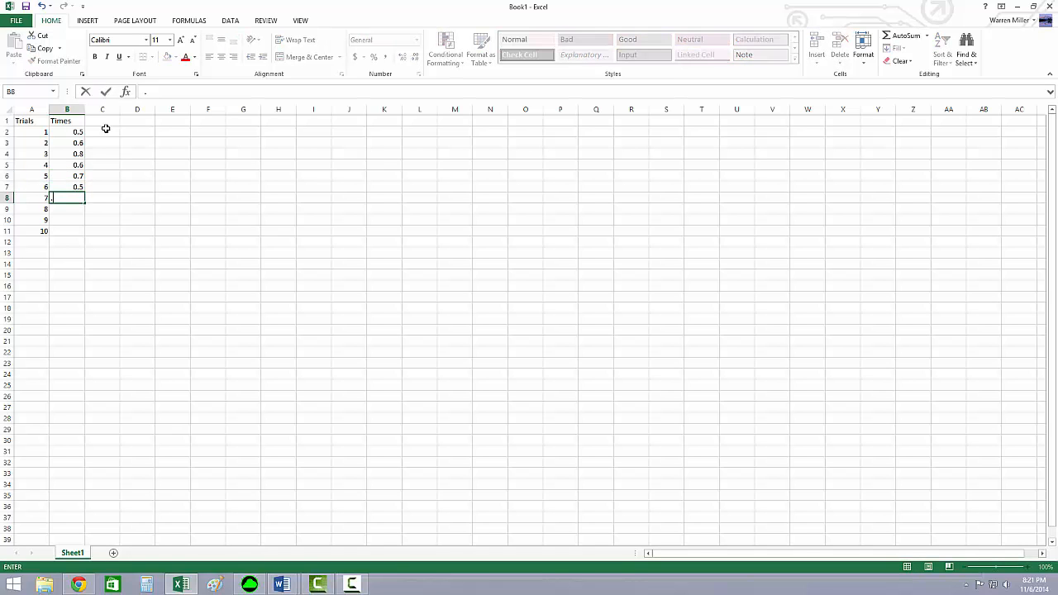
{"action": "type", "text": "9"}
{"action": "key", "text": "Return"}
{"action": "type", "text": "."}
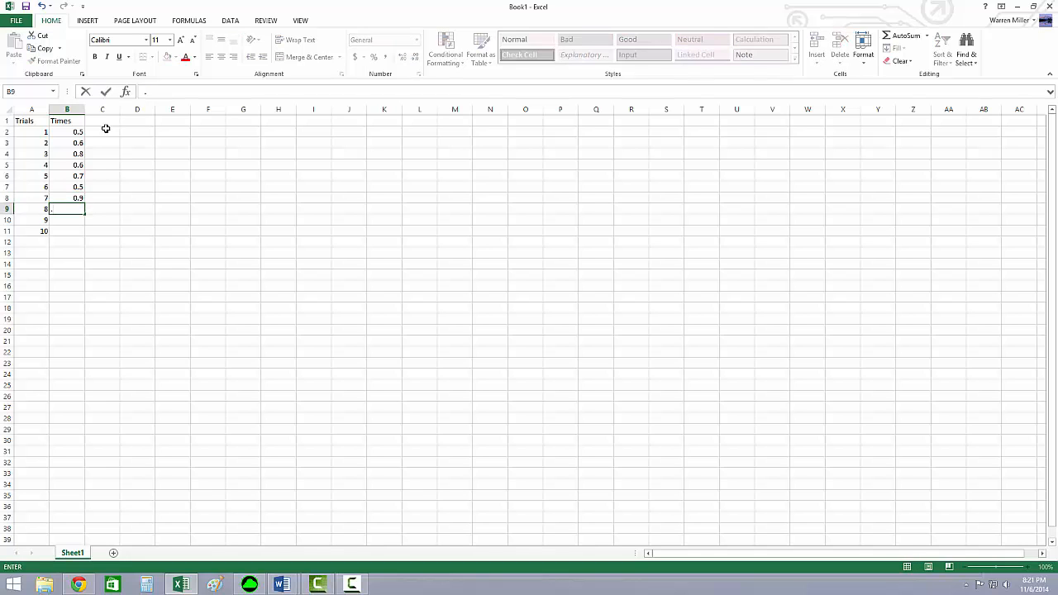
{"action": "type", "text": "7"}
{"action": "key", "text": "Return"}
{"action": "type", "text": "."}
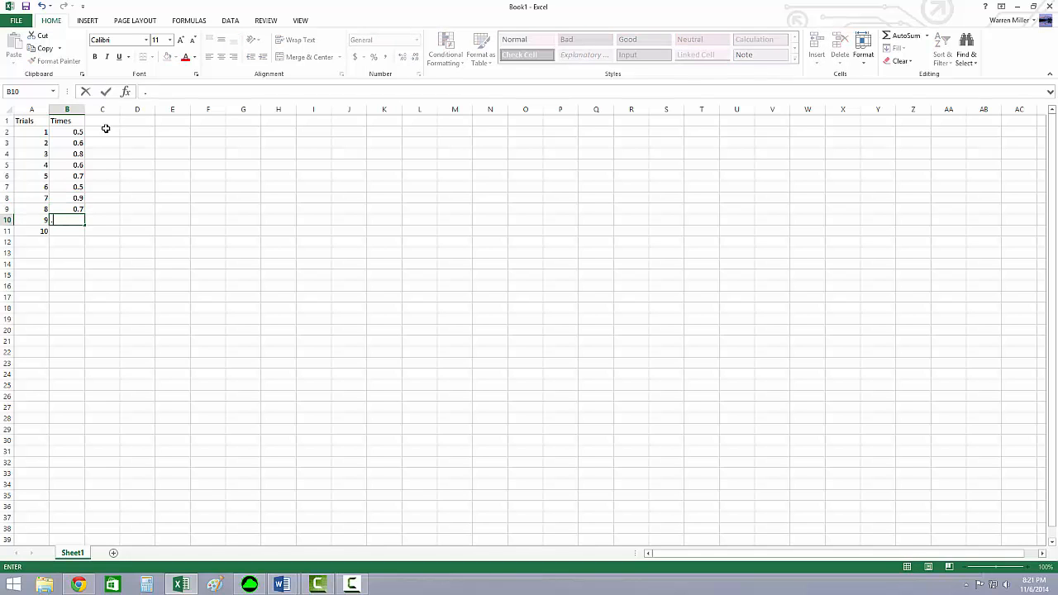
{"action": "type", "text": "5"}
{"action": "key", "text": "Return"}
{"action": "type", "text": ".8"}
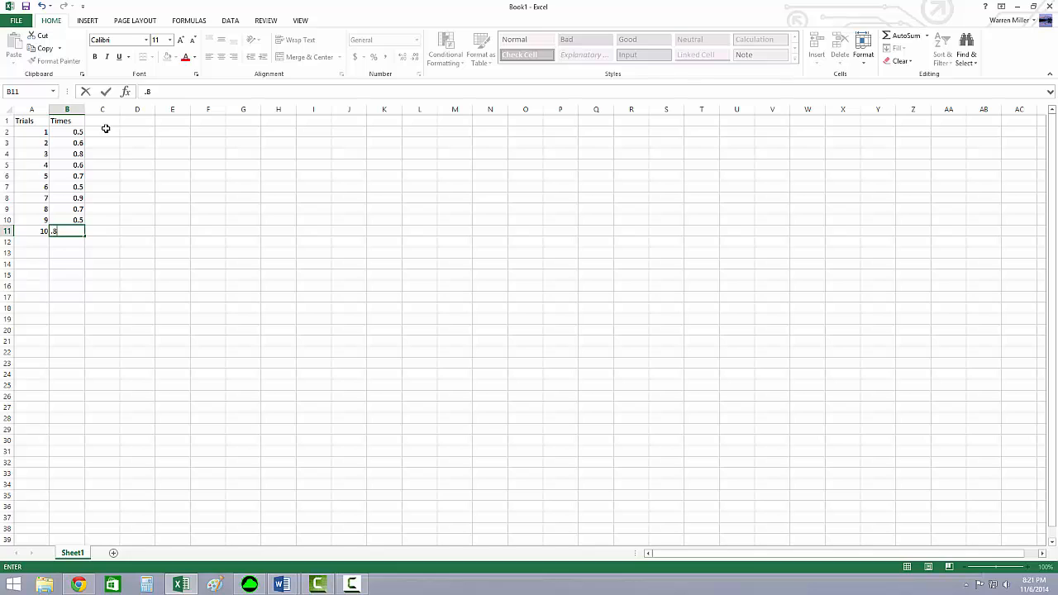
{"action": "key", "text": "Return"}
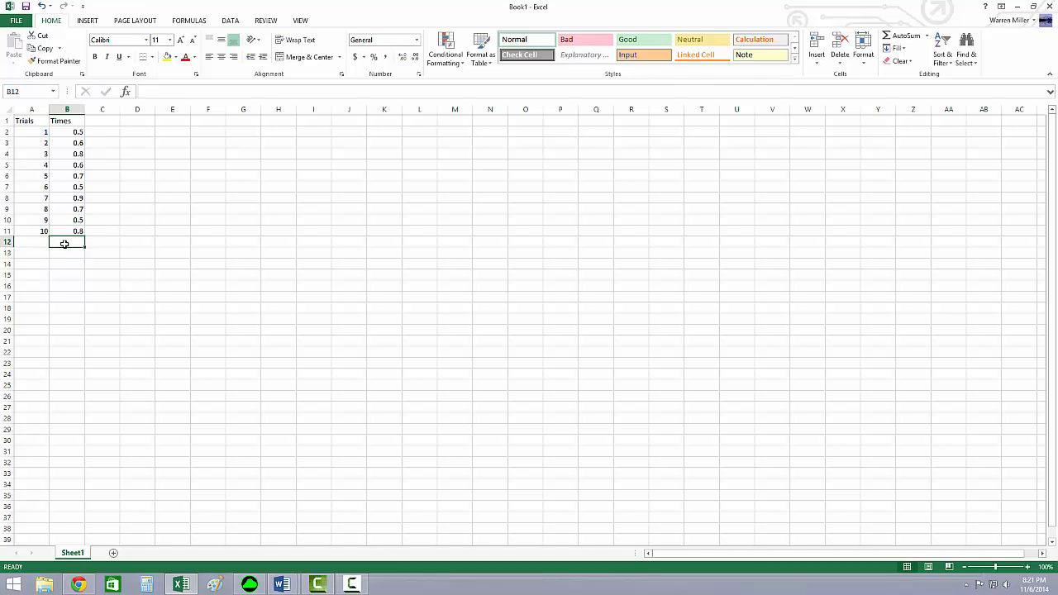
Label cell B12 "Average" and calculate the average of B2:B11 in B13 with the AVERAGE function
{"action": "type", "text": "A"}
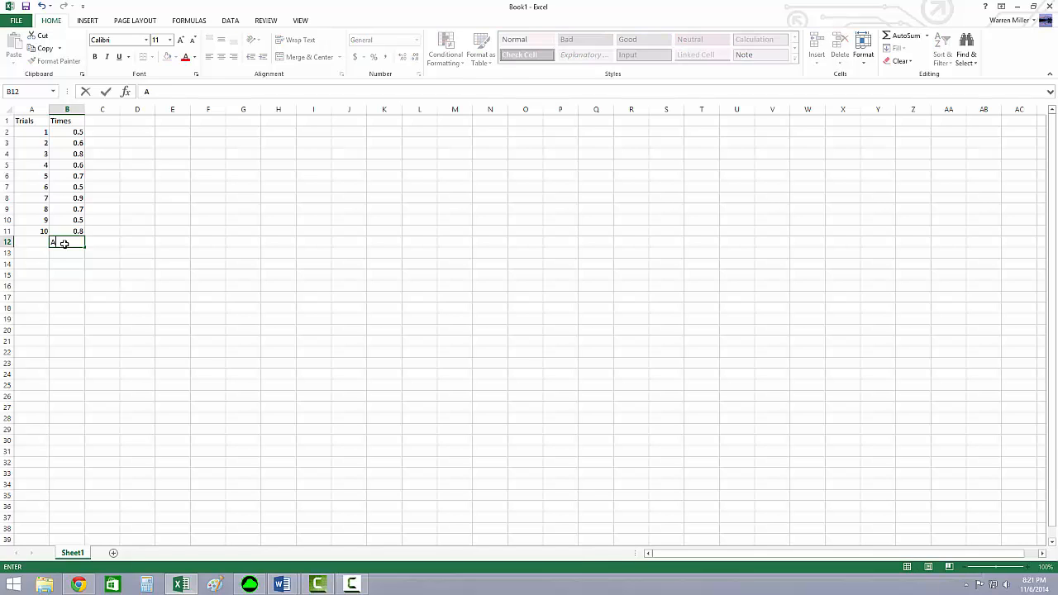
{"action": "type", "text": "veeerage"}
{"action": "key", "text": "Return"}
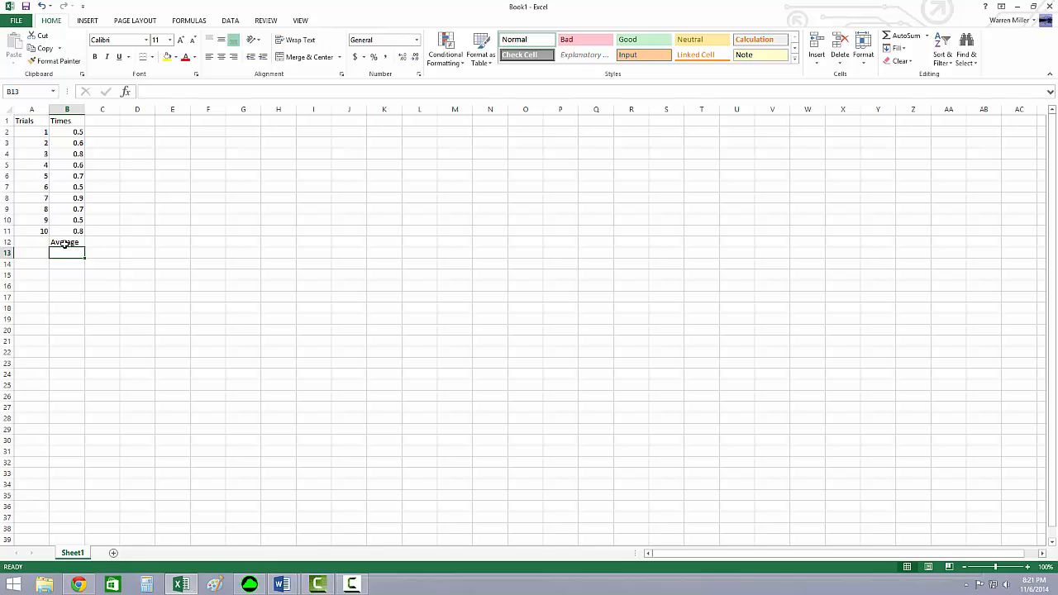
{"action": "type", "text": "="}
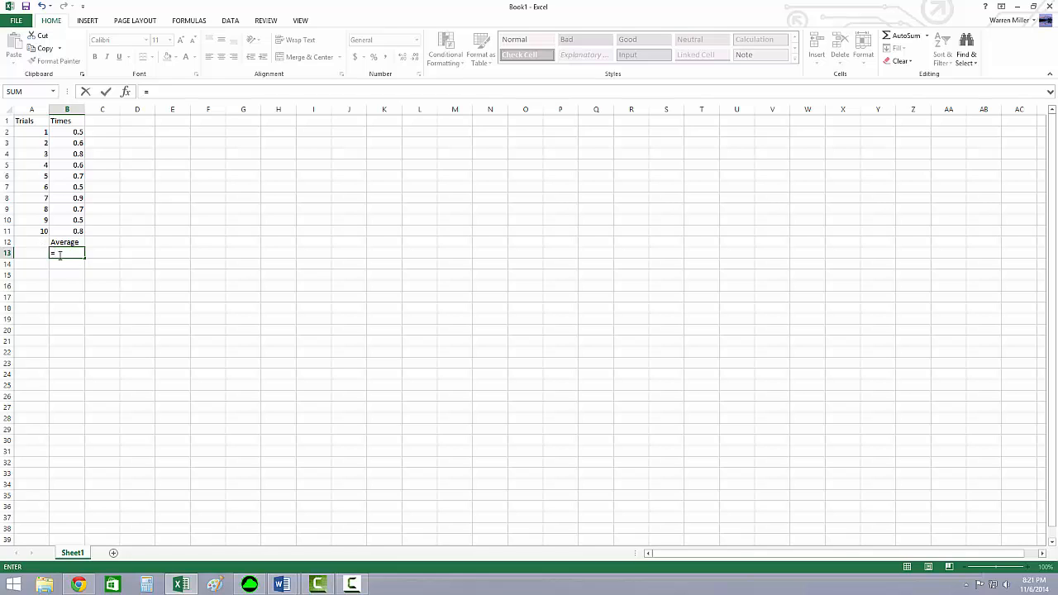
{"action": "type", "text": "average"}
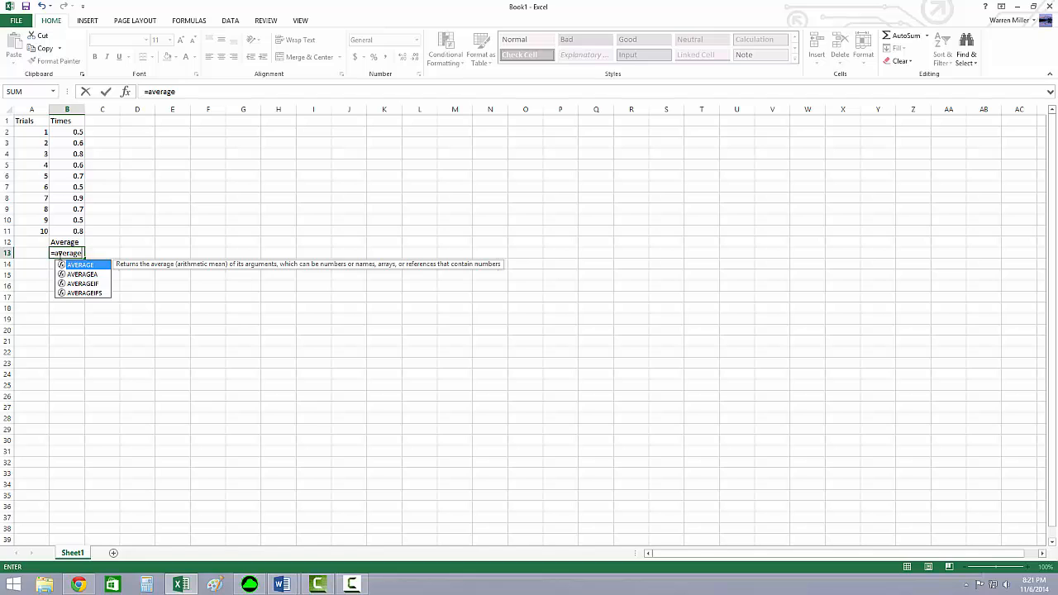
{"action": "type", "text": "("}
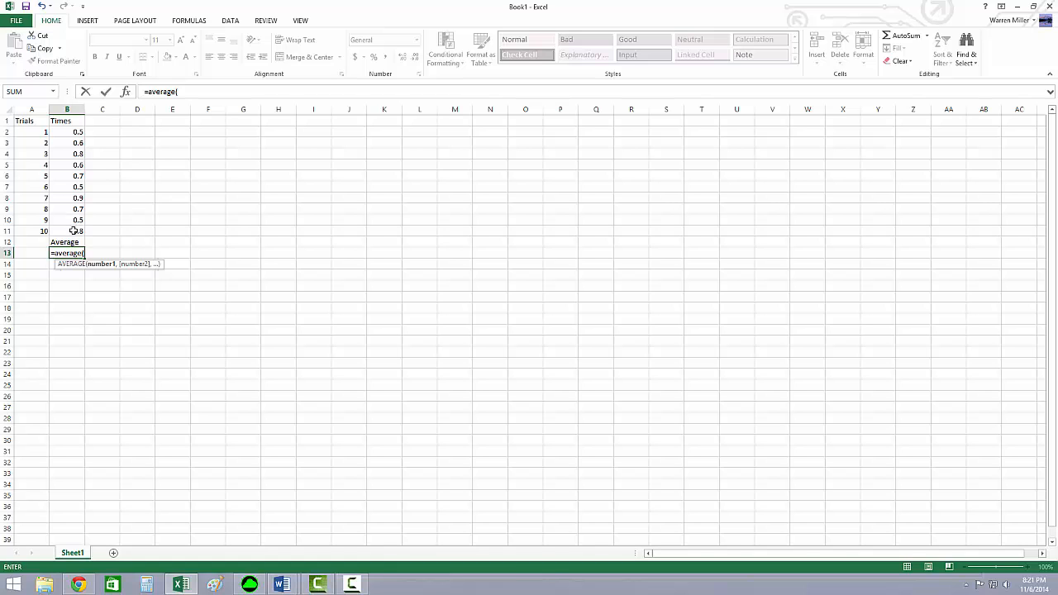
{"action": "left_click_drag", "start_coordinate": [74, 231], "coordinate": [72, 133]}
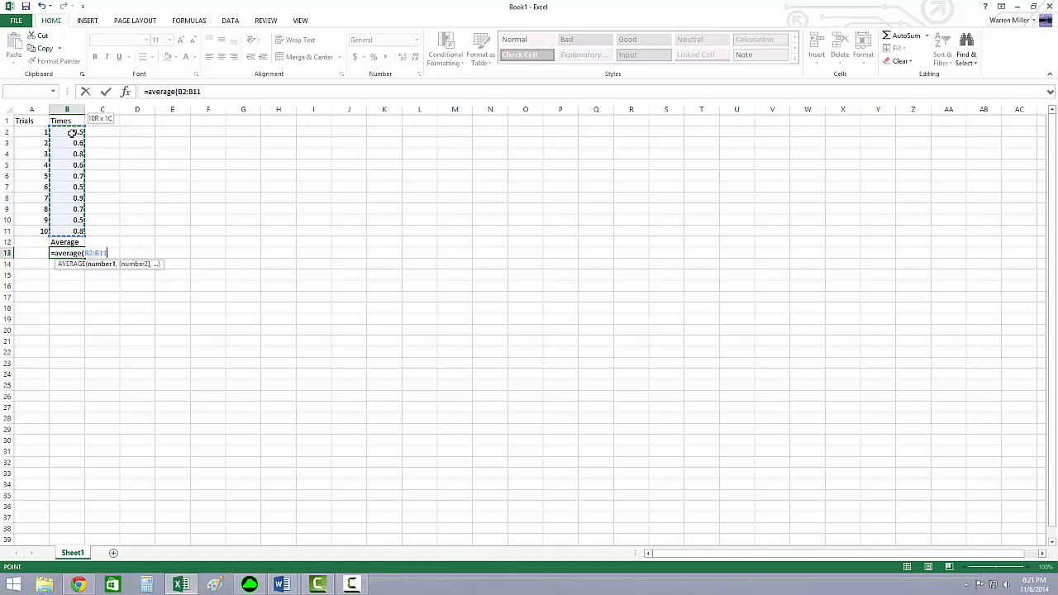
{"action": "type", "text": ")"}
{"action": "key", "text": "Return"}
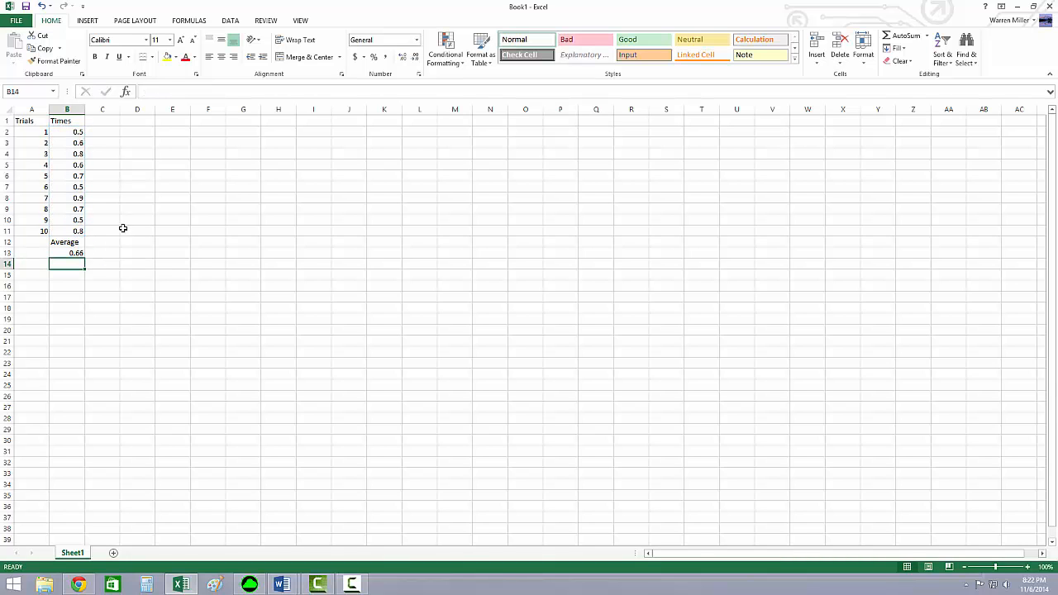
{"action": "left_click", "coordinate": [127, 273]}
{"action": "left_click", "coordinate": [72, 252]}
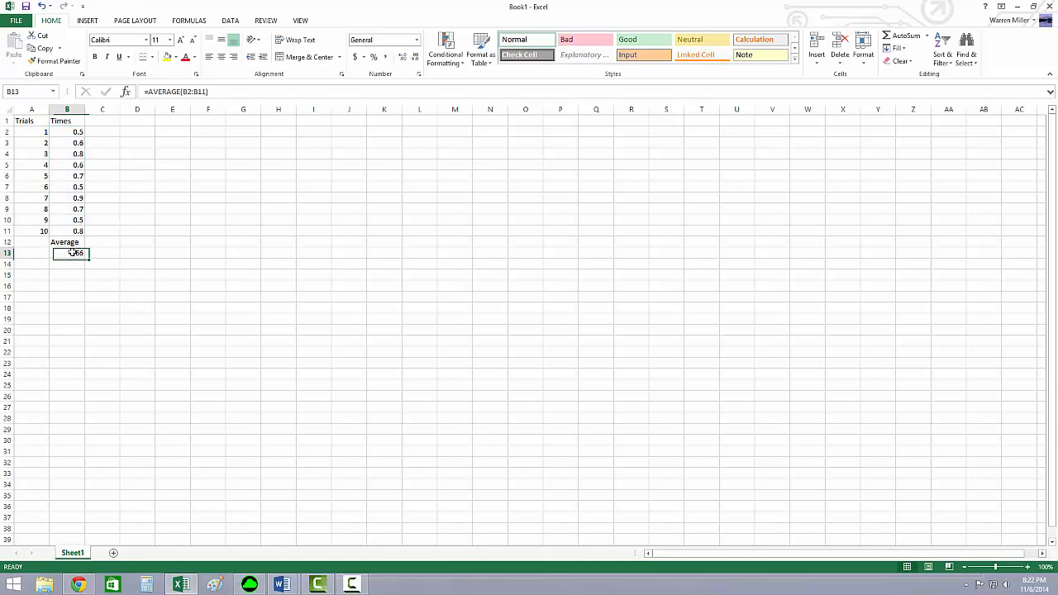
{"action": "left_click", "coordinate": [76, 274]}
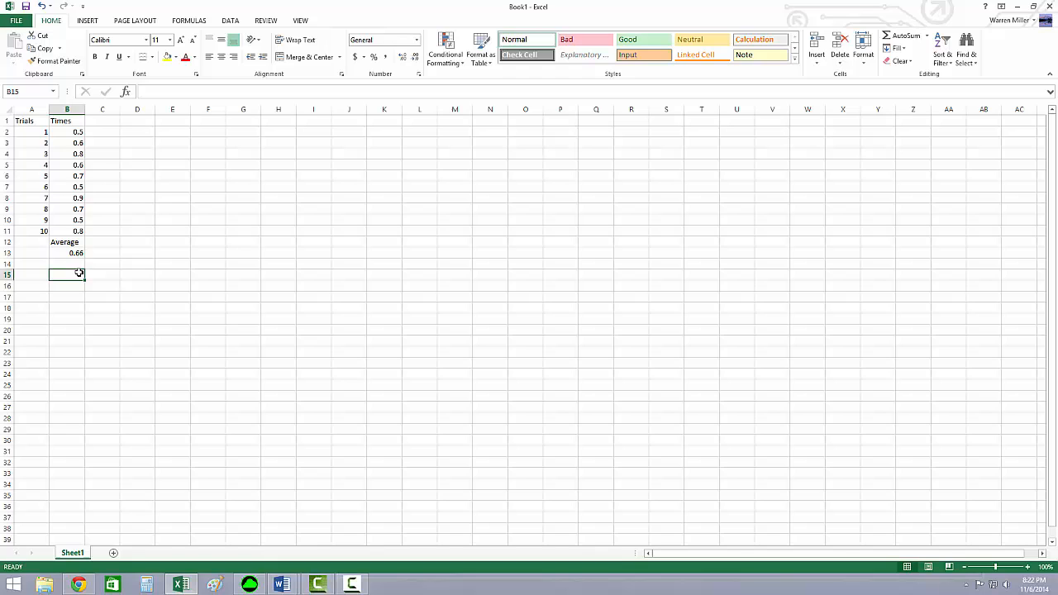
{"action": "left_click", "coordinate": [97, 231]}
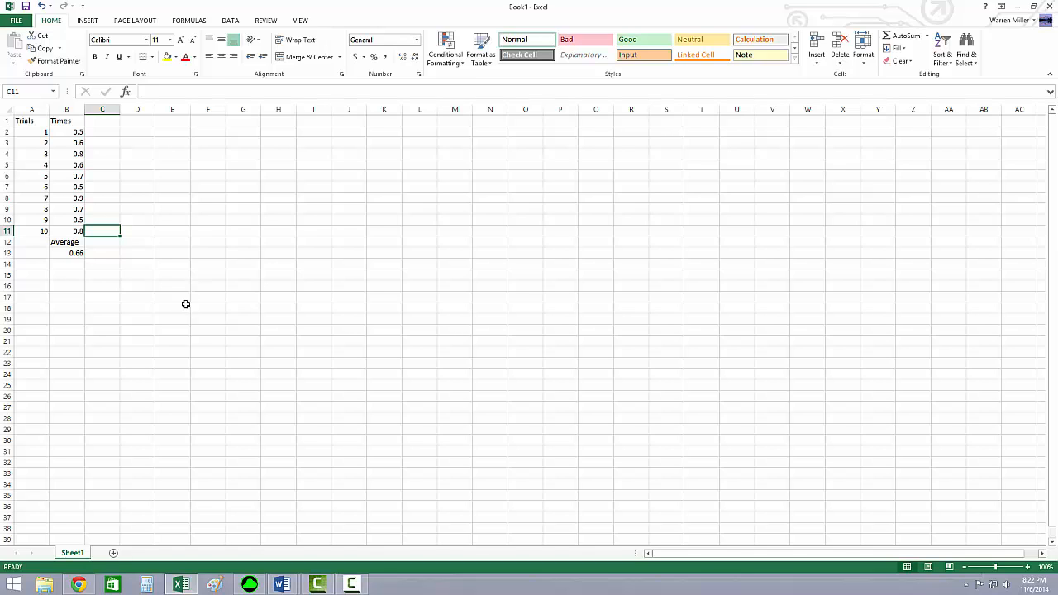
{"action": "left_click", "coordinate": [301, 188]}
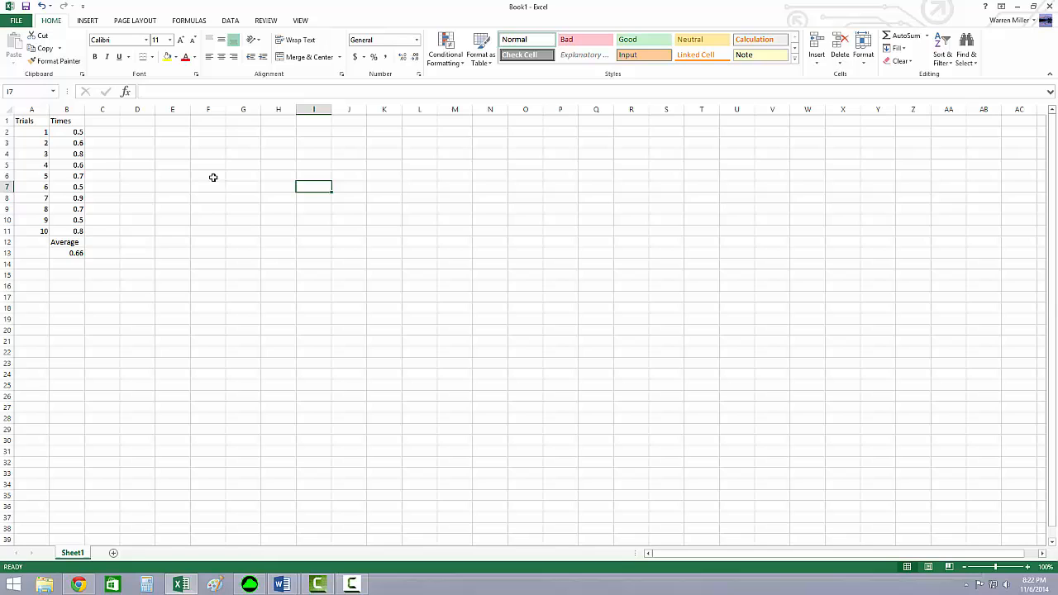
Enter the heading "Time" in cell F1 to start a separate data column
{"action": "left_click", "coordinate": [210, 123]}
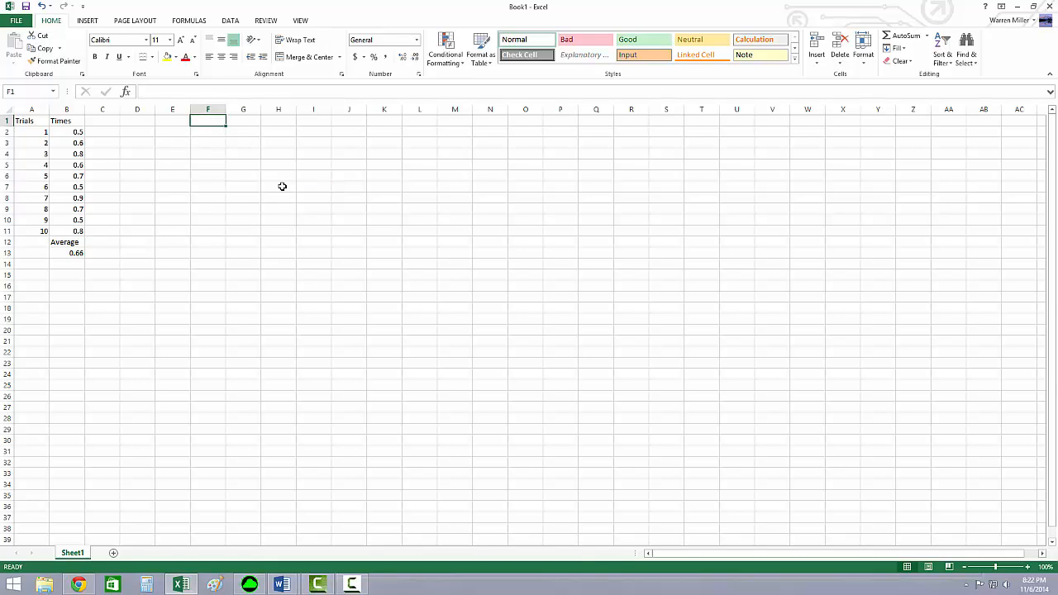
{"action": "type", "text": "Times"}
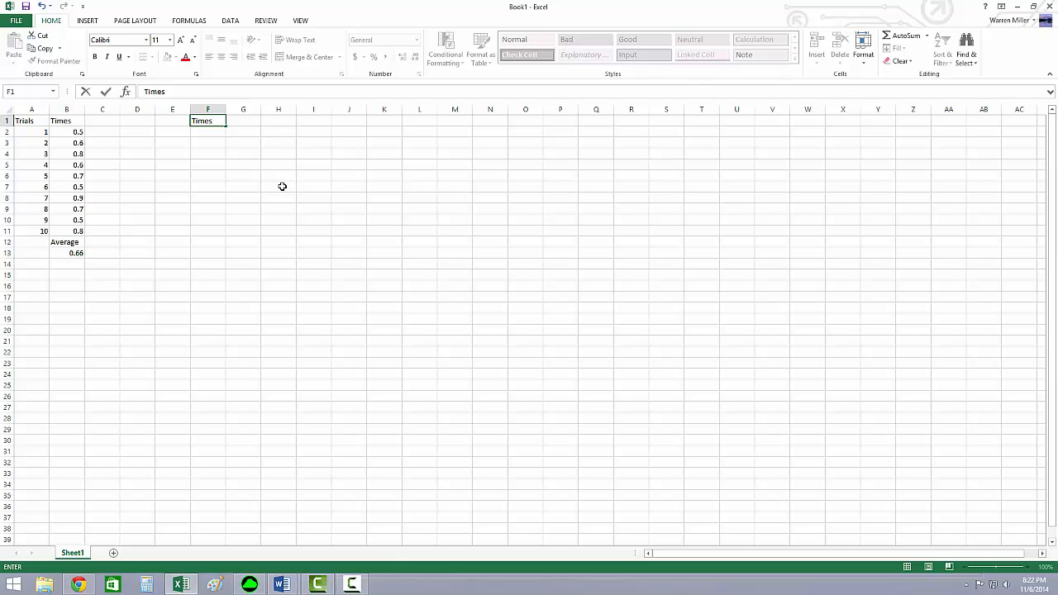
{"action": "key", "text": "BackSpace"}
{"action": "key", "text": "Return"}
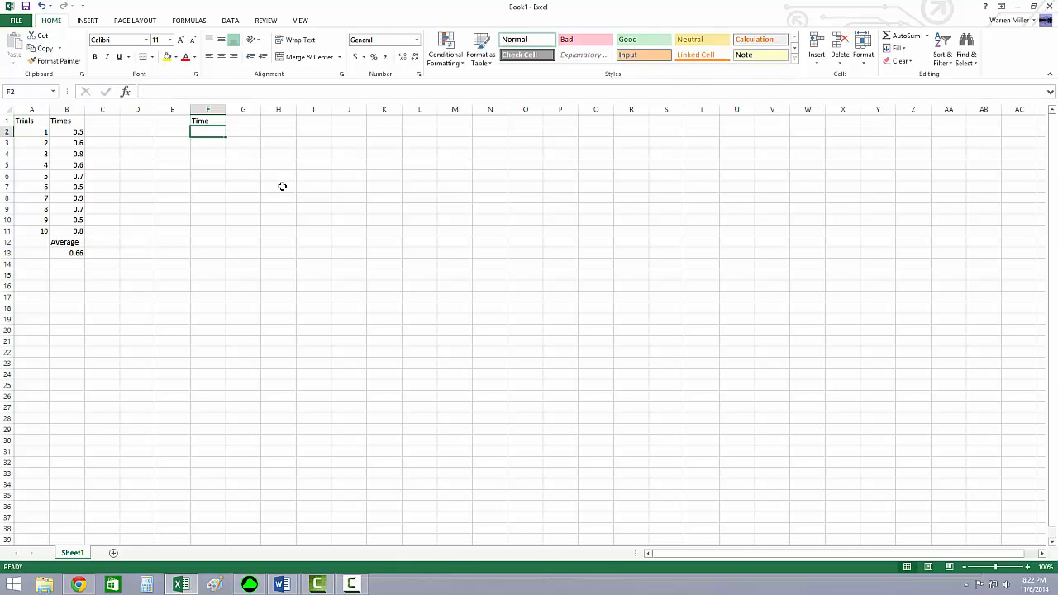
Enter the heading "Position" in cell G1 beside the Time heading
{"action": "left_click", "coordinate": [233, 120]}
{"action": "type", "text": "Po"}
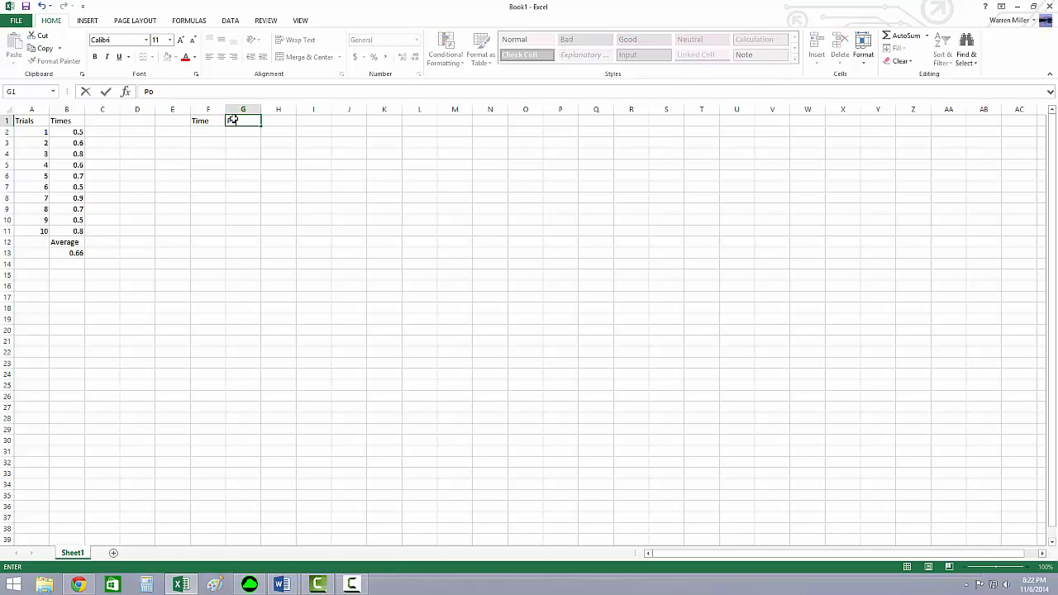
{"action": "type", "text": "sition"}
{"action": "key", "text": "Return"}
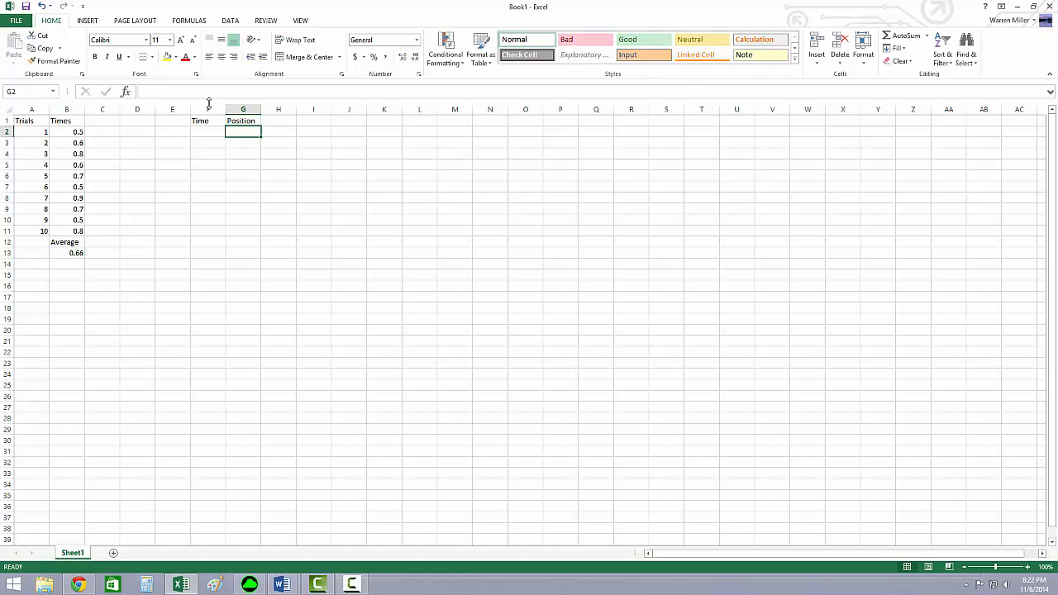
{"action": "left_click", "coordinate": [207, 129]}
{"action": "left_click", "coordinate": [251, 130]}
{"action": "left_click", "coordinate": [211, 130]}
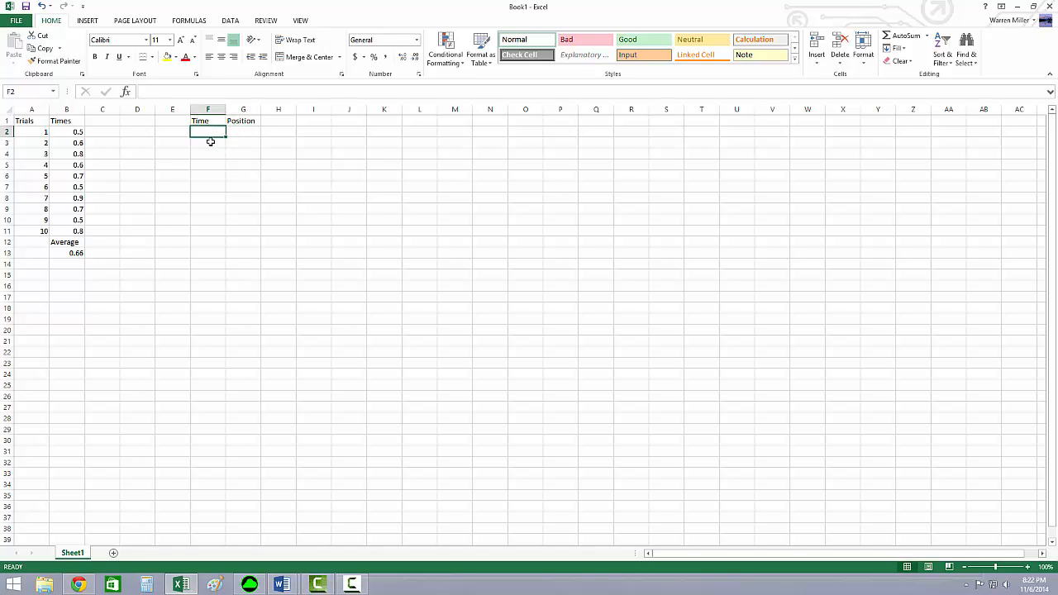
Write the displacement equation d=vit+1/2at^2 in cell I1 and its simplified form d=1/2(a)t^2 in I2
{"action": "left_click", "coordinate": [329, 120]}
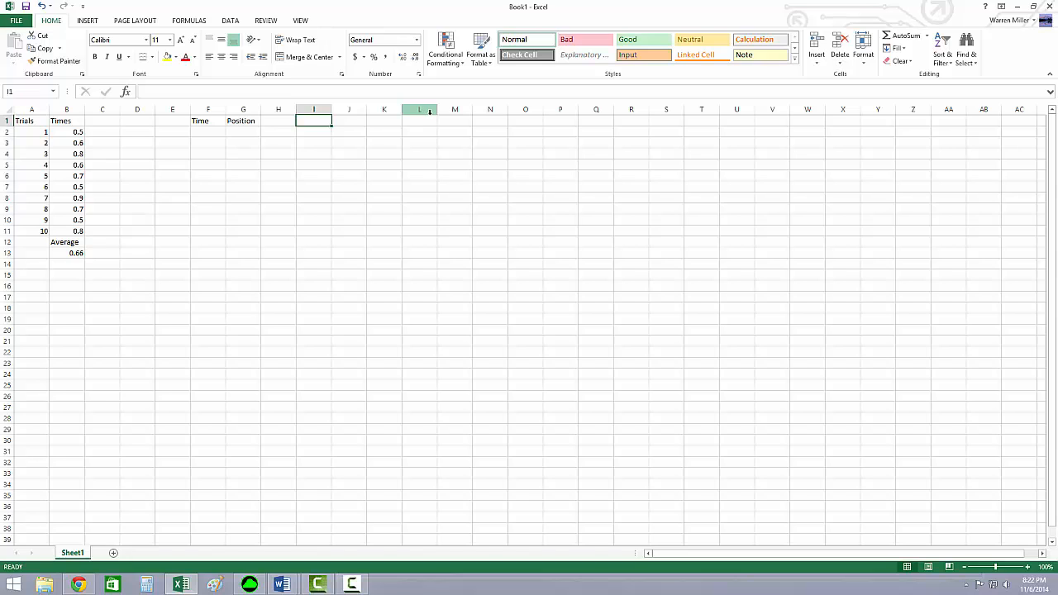
{"action": "type", "text": "d"}
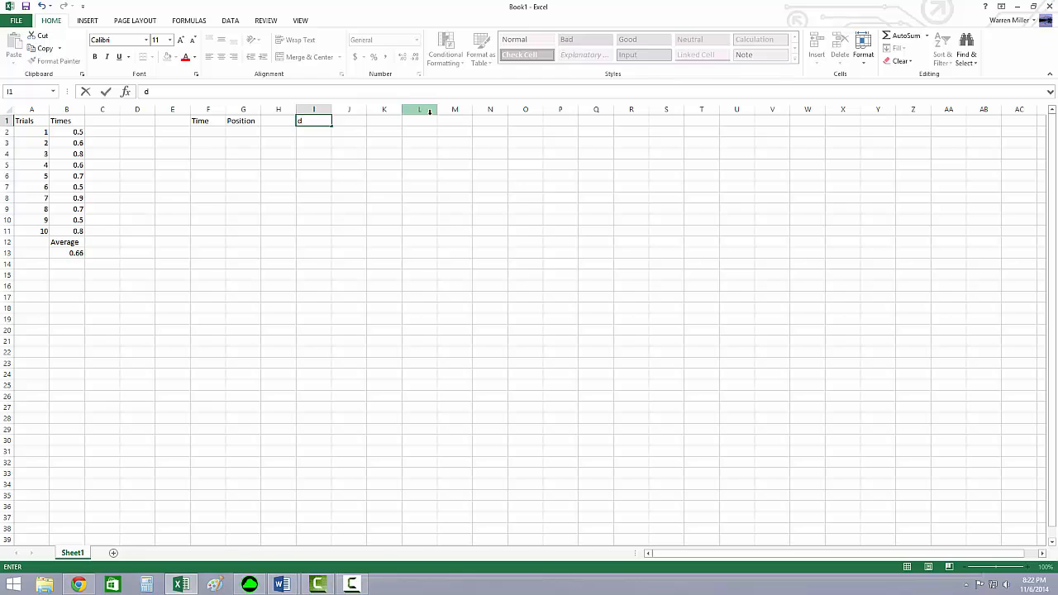
{"action": "type", "text": "=vit+1/2at^2"}
{"action": "key", "text": "Return"}
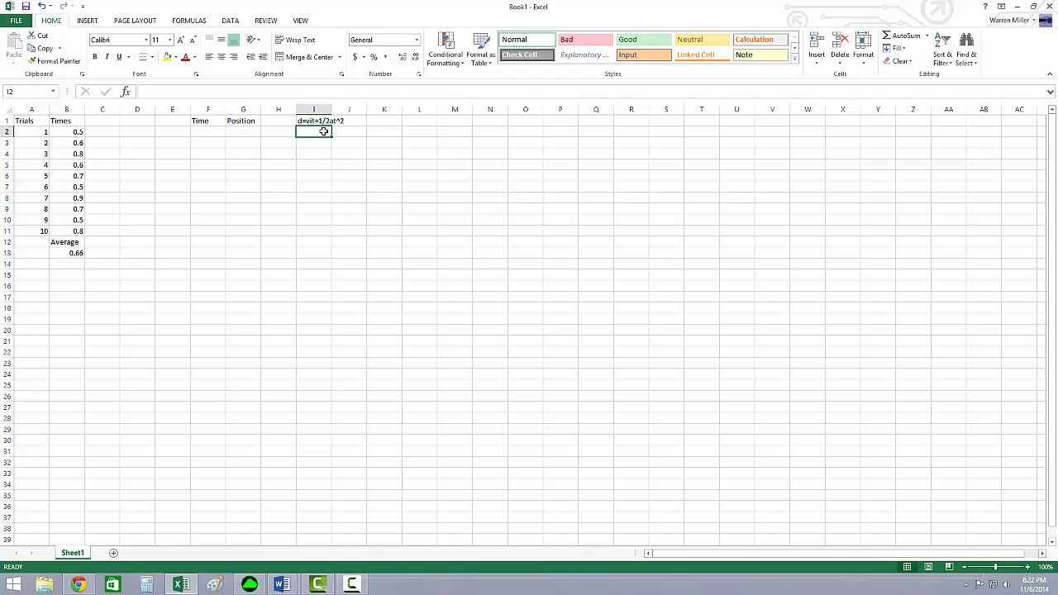
{"action": "type", "text": "d"}
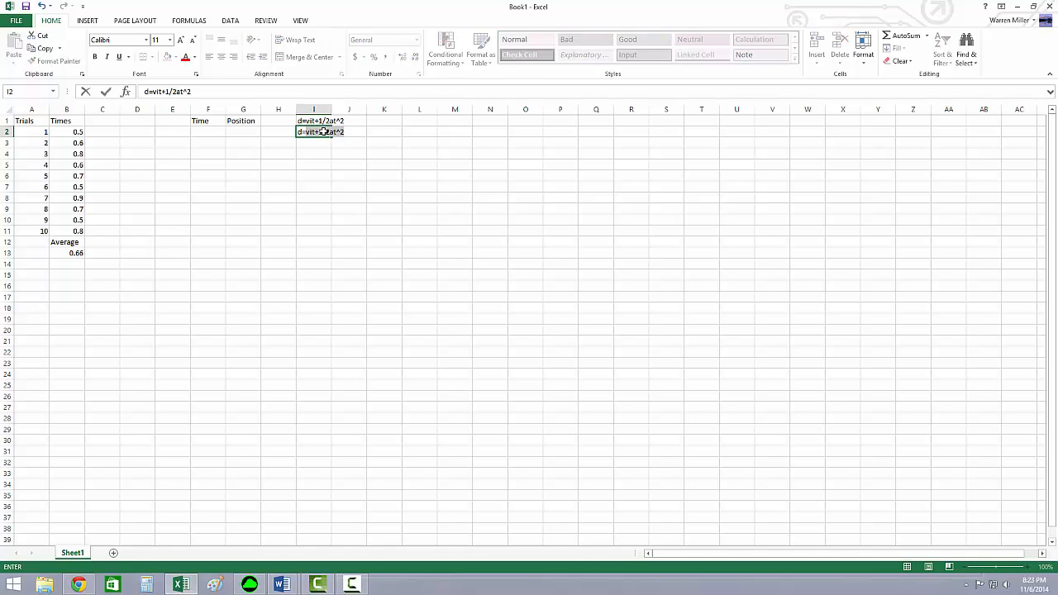
{"action": "type", "text": "=1/2(a)t^2"}
{"action": "key", "text": "Return"}
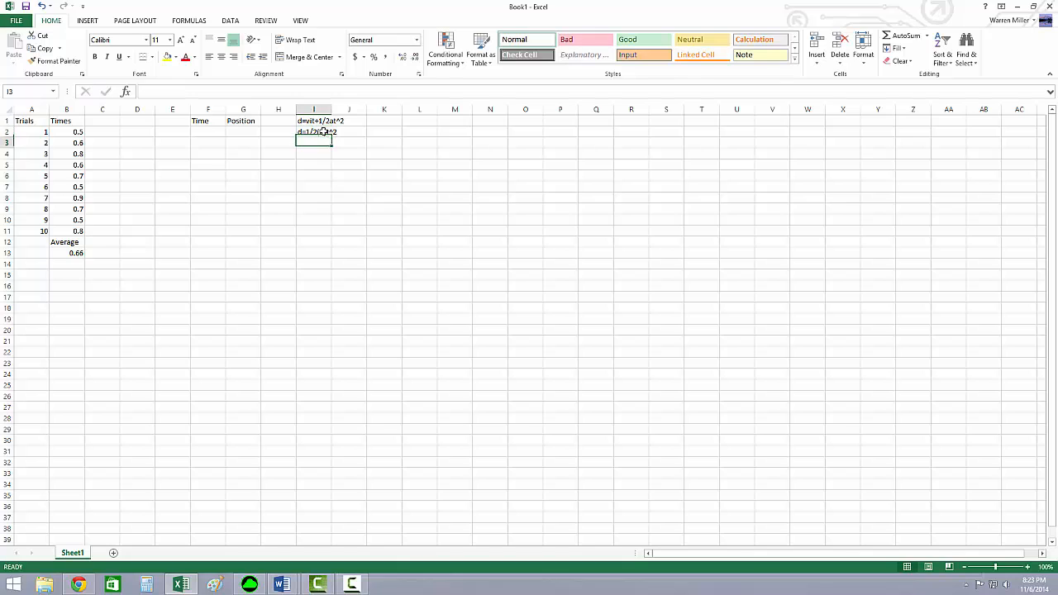
{"action": "left_click", "coordinate": [313, 133]}
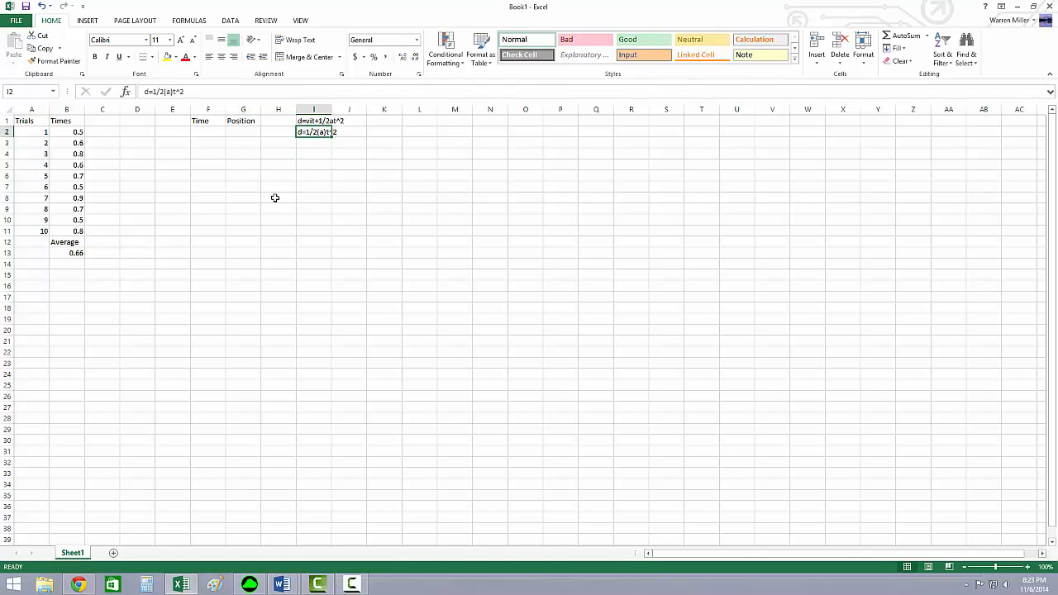
{"action": "left_click", "coordinate": [216, 132]}
{"action": "left_click", "coordinate": [320, 132]}
{"action": "left_click", "coordinate": [249, 130]}
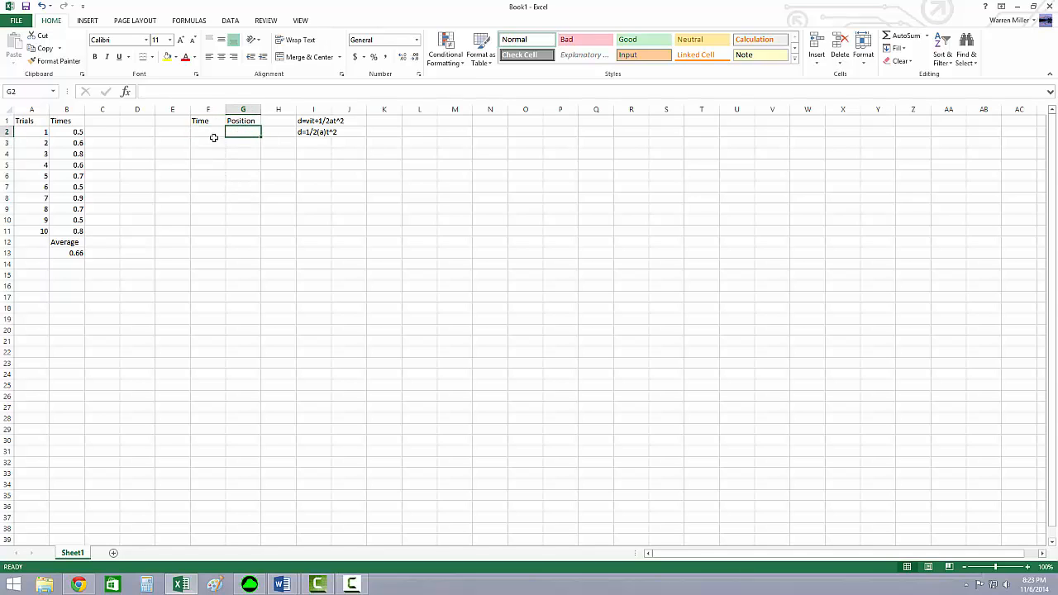
{"action": "left_click", "coordinate": [211, 132]}
{"action": "left_click_drag", "start_coordinate": [237, 130], "coordinate": [236, 177]}
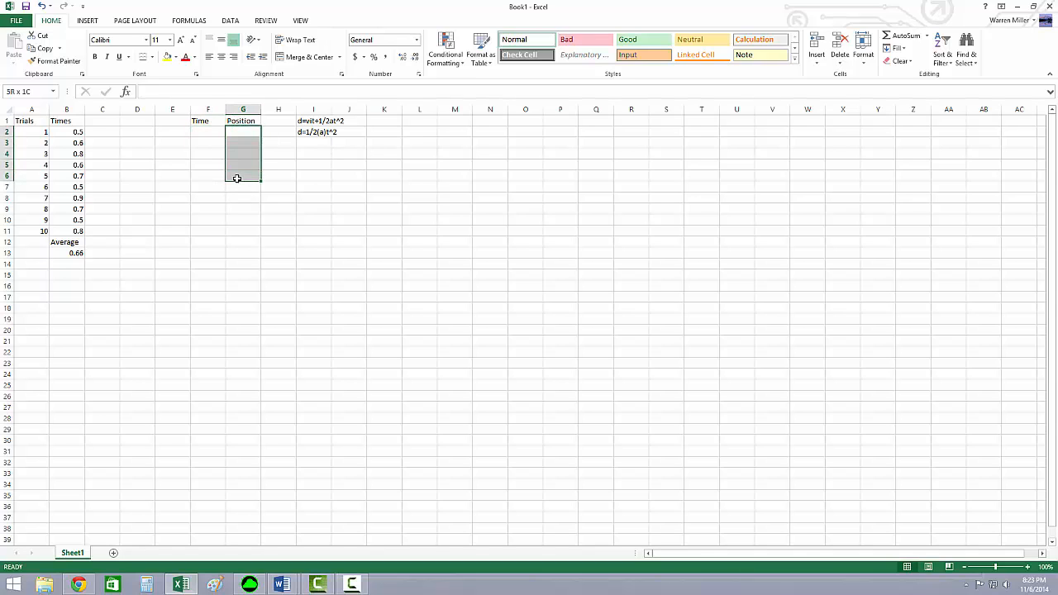
{"action": "left_click", "coordinate": [204, 135]}
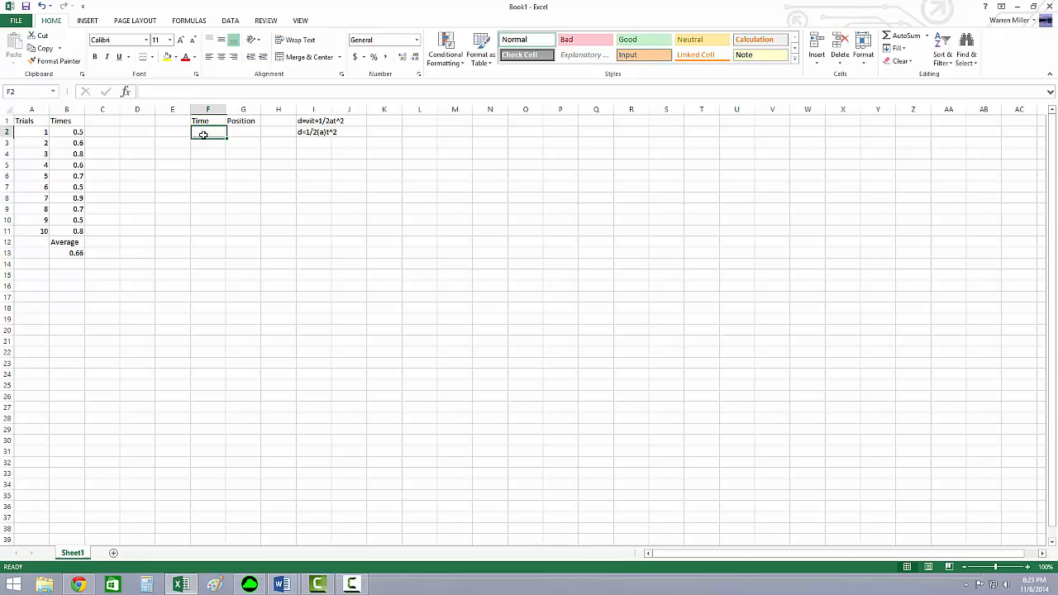
{"action": "left_click", "coordinate": [73, 253]}
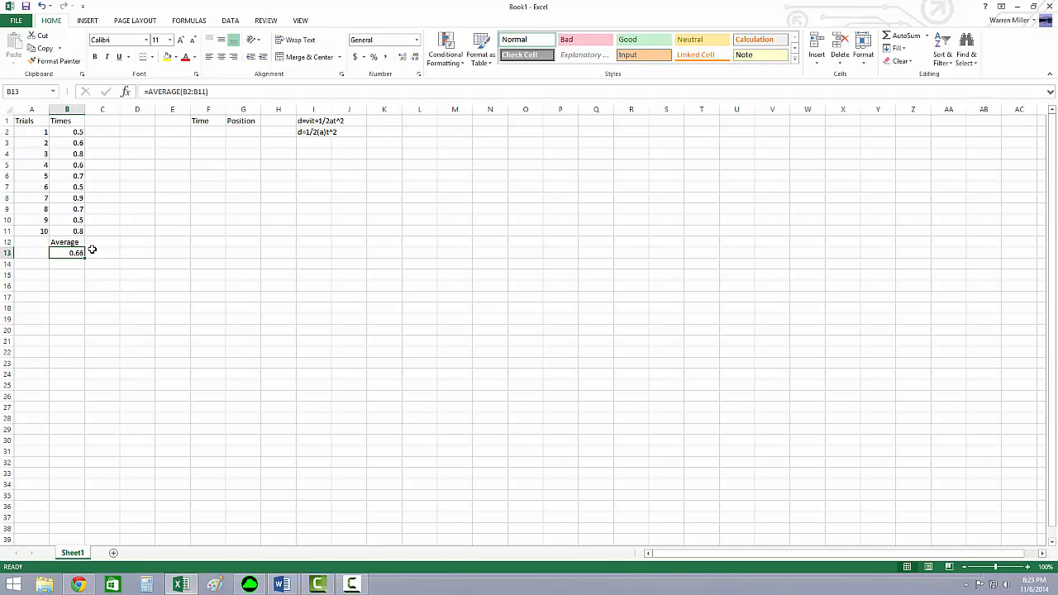
Enter the first two values of the Time column: 0 in F2 and 0.05 in F3
{"action": "left_click", "coordinate": [215, 131]}
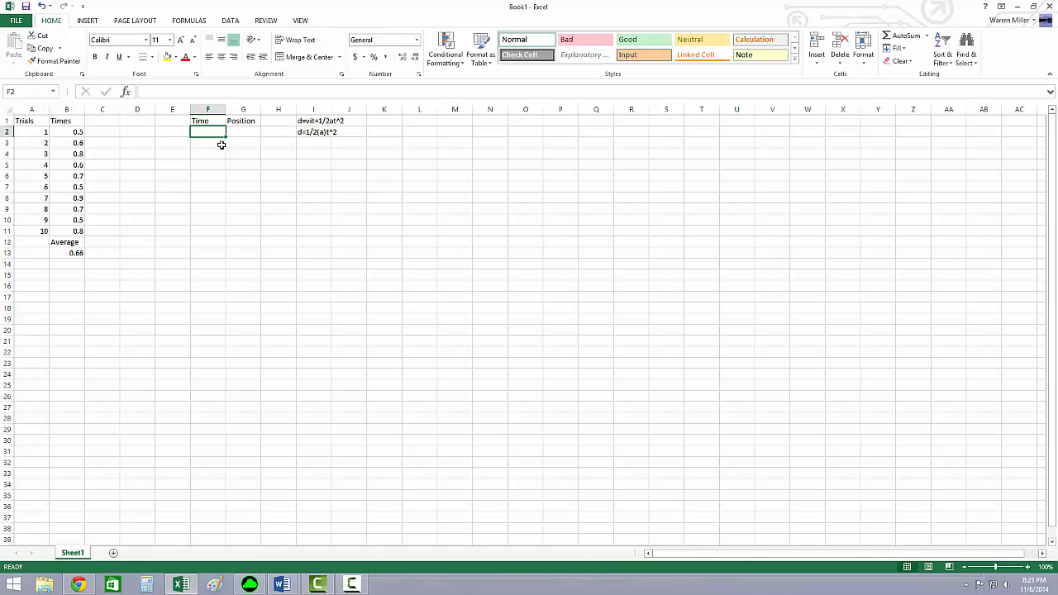
{"action": "type", "text": "0"}
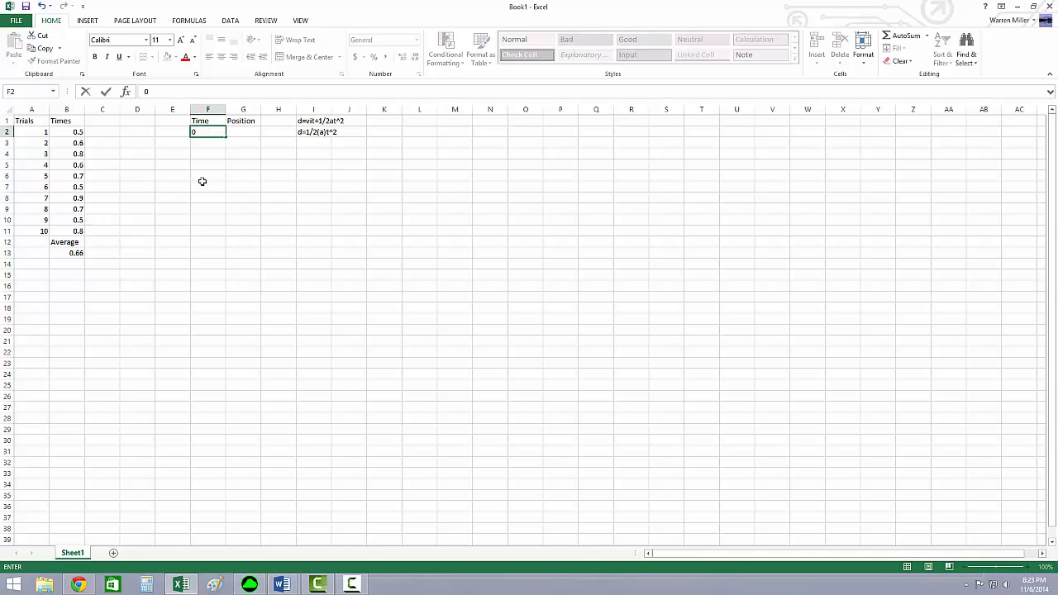
{"action": "left_click", "coordinate": [210, 132]}
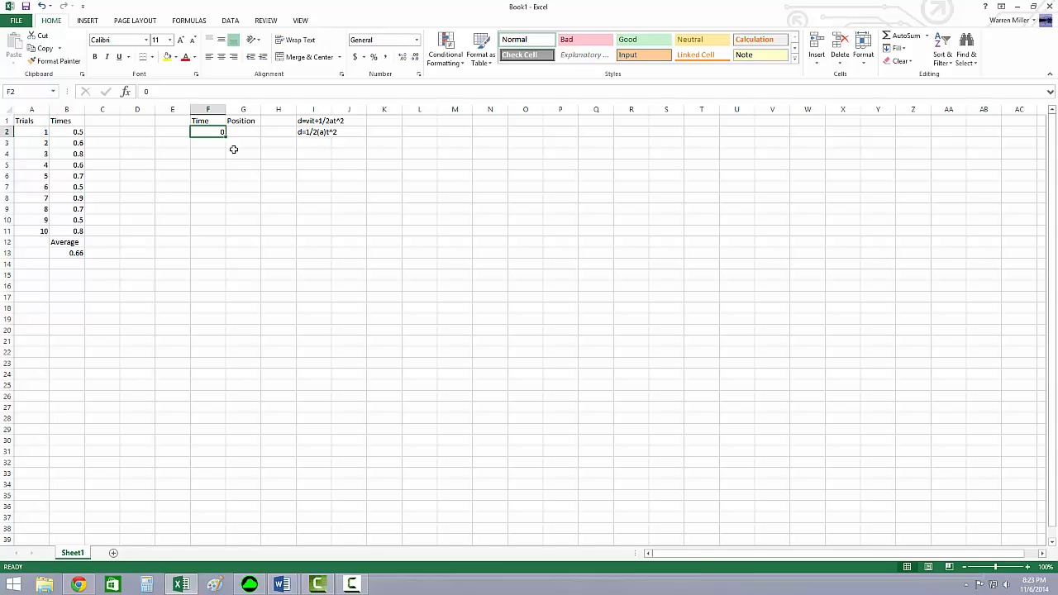
{"action": "key", "text": "Down"}
{"action": "type", "text": ".0"}
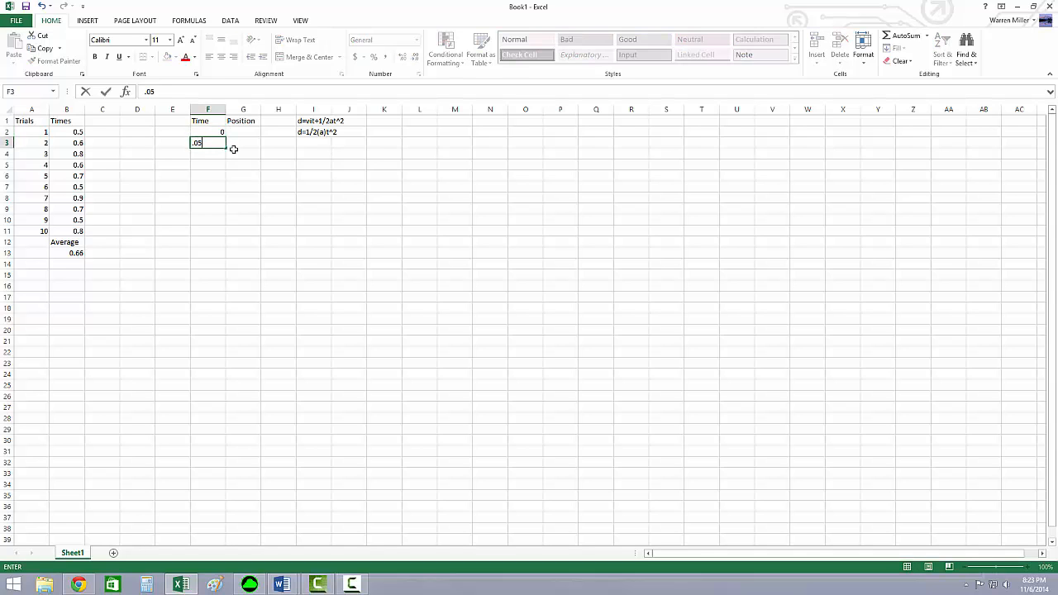
{"action": "key", "text": "Return"}
Extend the series in F2:F3 down to F15 so the Time column runs in 0.05 increments up to 0.65
{"action": "key", "text": "Up"}
{"action": "key", "text": "Up"}
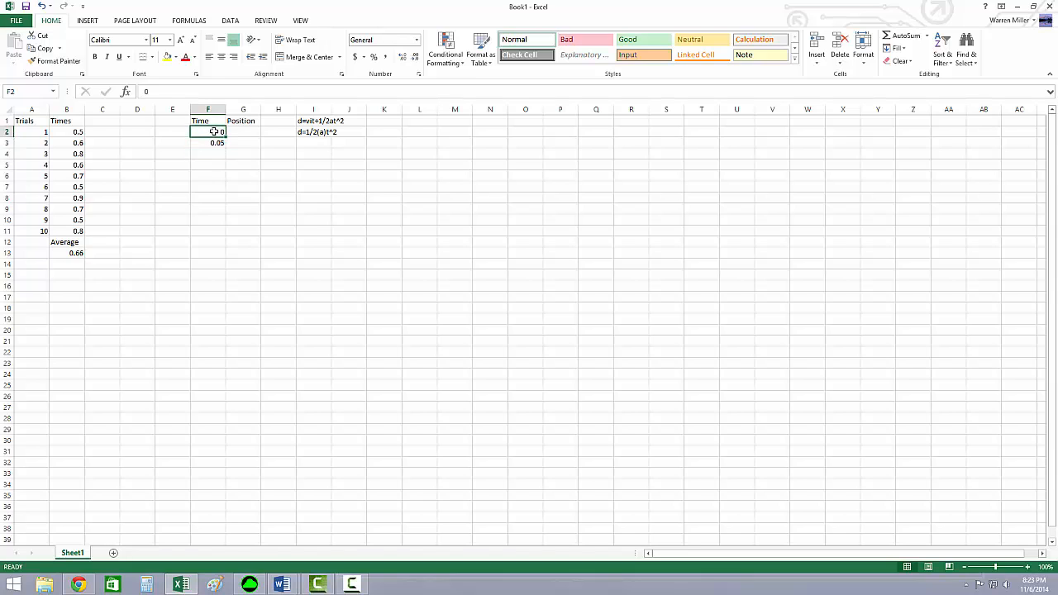
{"action": "left_click_drag", "start_coordinate": [213, 133], "coordinate": [215, 141]}
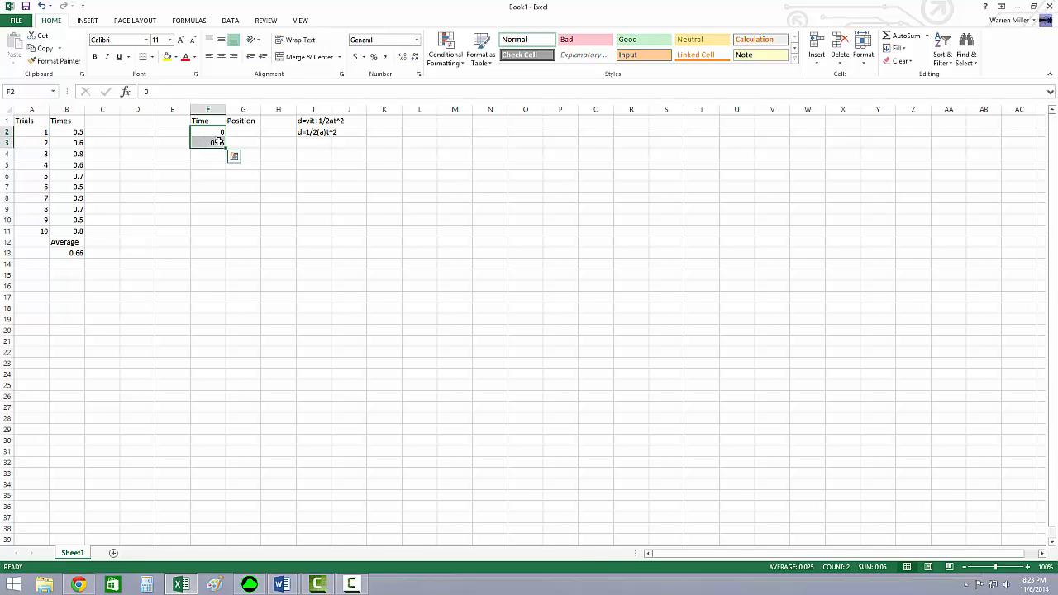
{"action": "left_click_drag", "start_coordinate": [225, 150], "coordinate": [216, 276]}
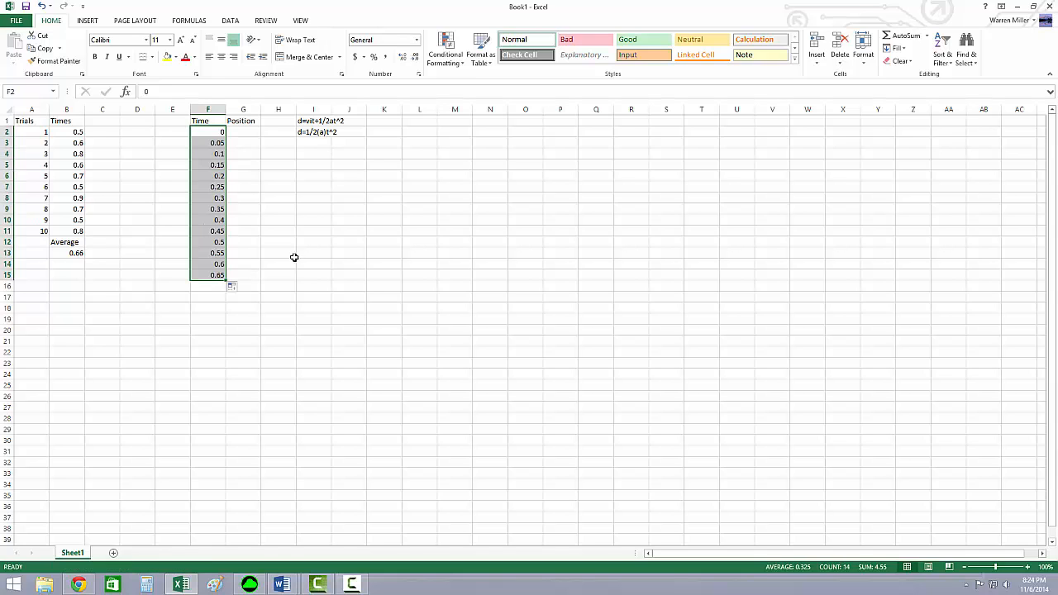
{"action": "left_click", "coordinate": [237, 136]}
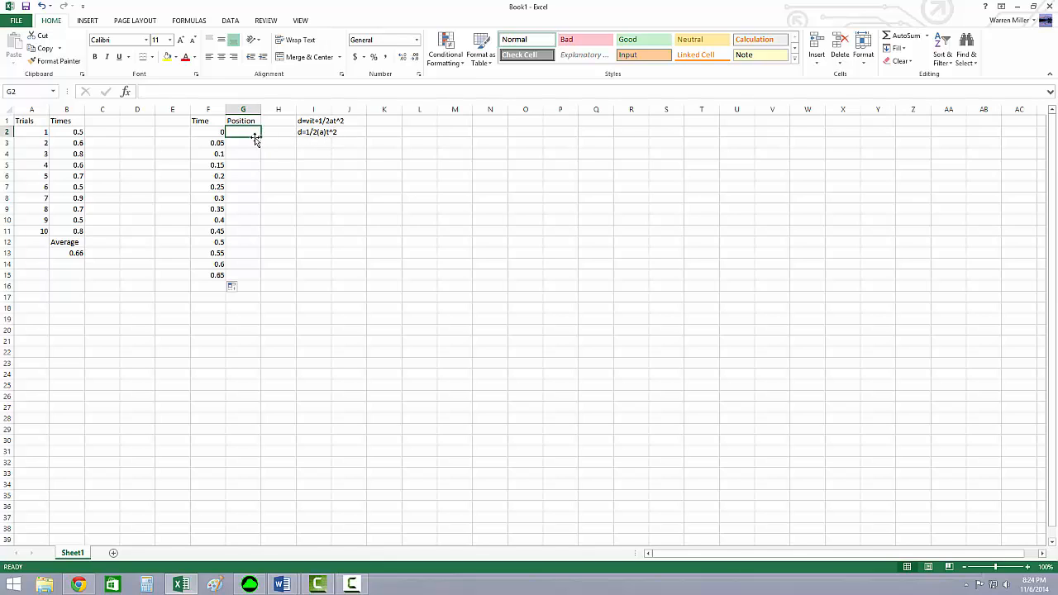
{"action": "left_click", "coordinate": [71, 263]}
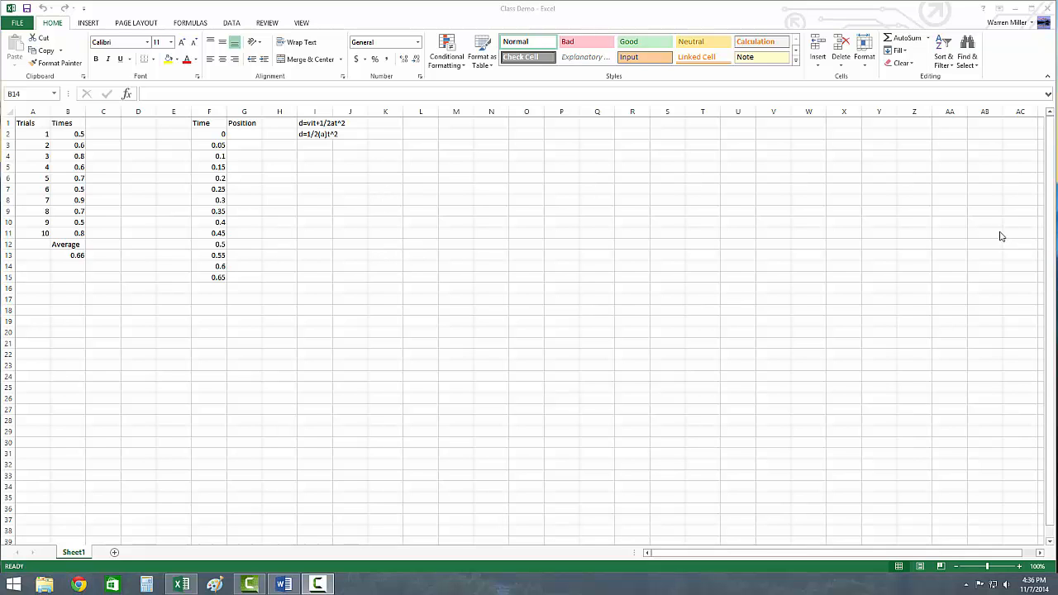
Narrow the Excel window to about half the screen and switch to the Word document containing the displacement equation
{"action": "left_click_drag", "start_coordinate": [1054, 255], "coordinate": [713, 257]}
{"action": "left_click", "coordinate": [870, 169]}
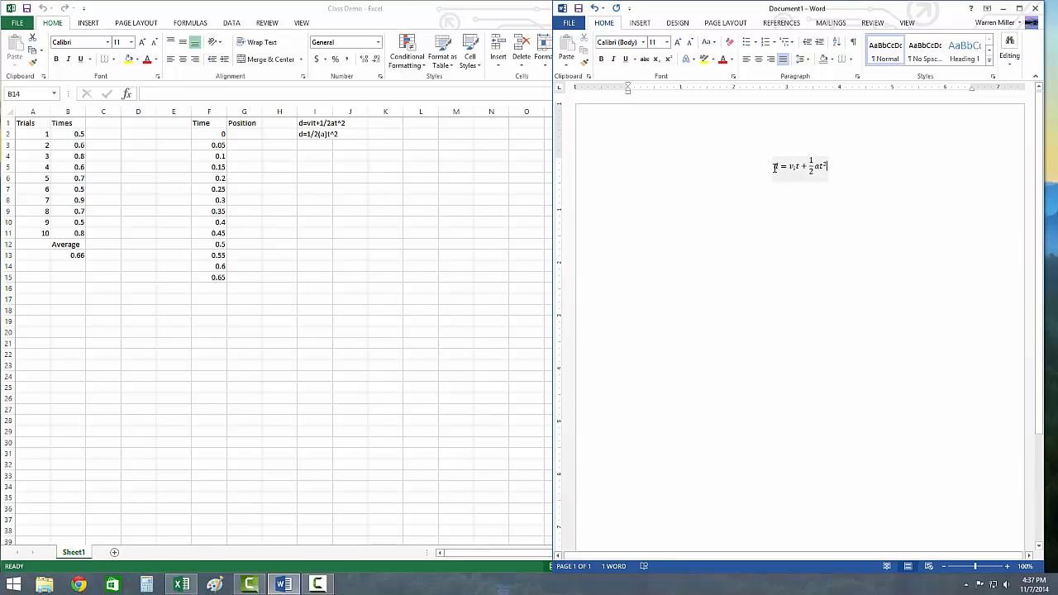
Copy the displacement equation and paste the duplicate on a new centred line directly below the original
{"action": "left_click_drag", "start_coordinate": [775, 168], "coordinate": [824, 181]}
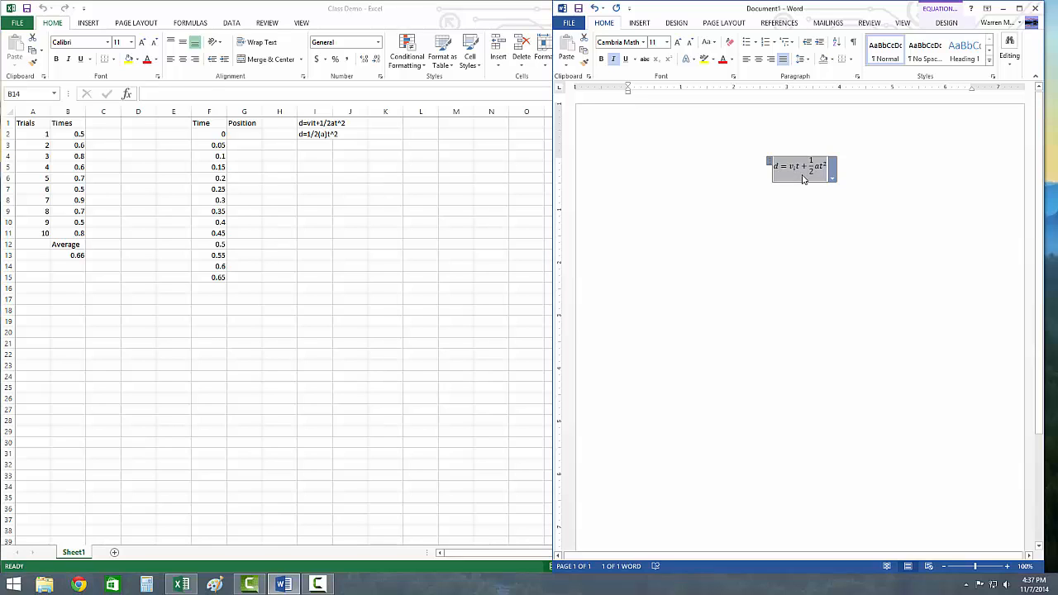
{"action": "left_click", "coordinate": [817, 198]}
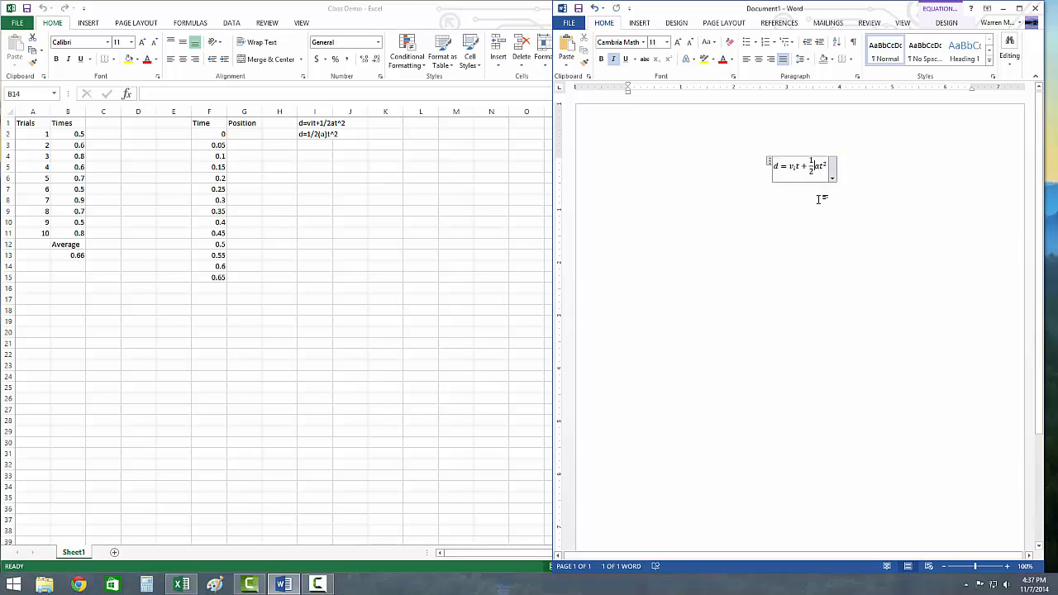
{"action": "left_click", "coordinate": [900, 168]}
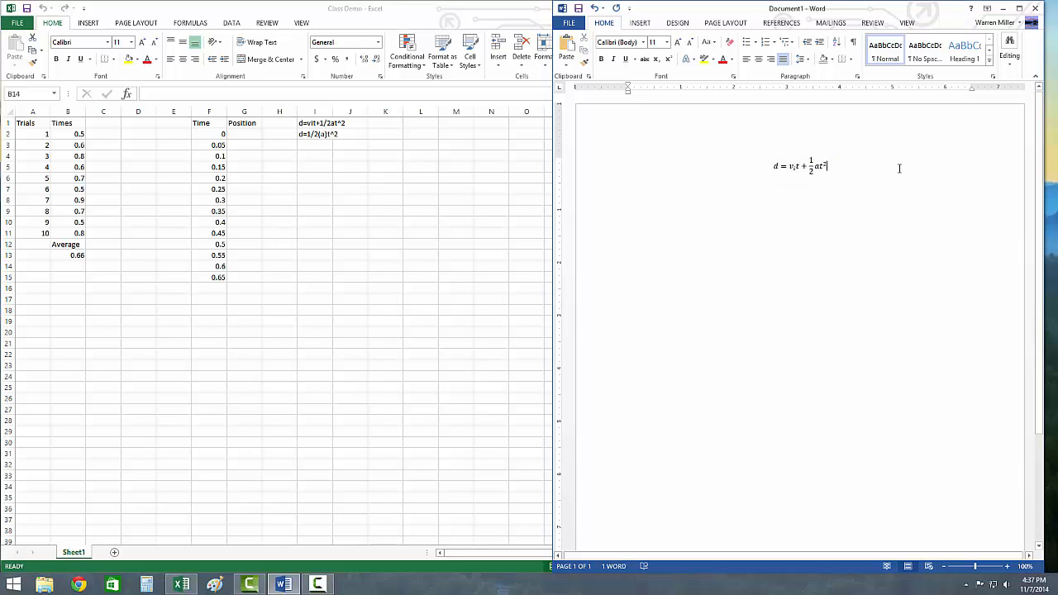
{"action": "key", "text": "Return"}
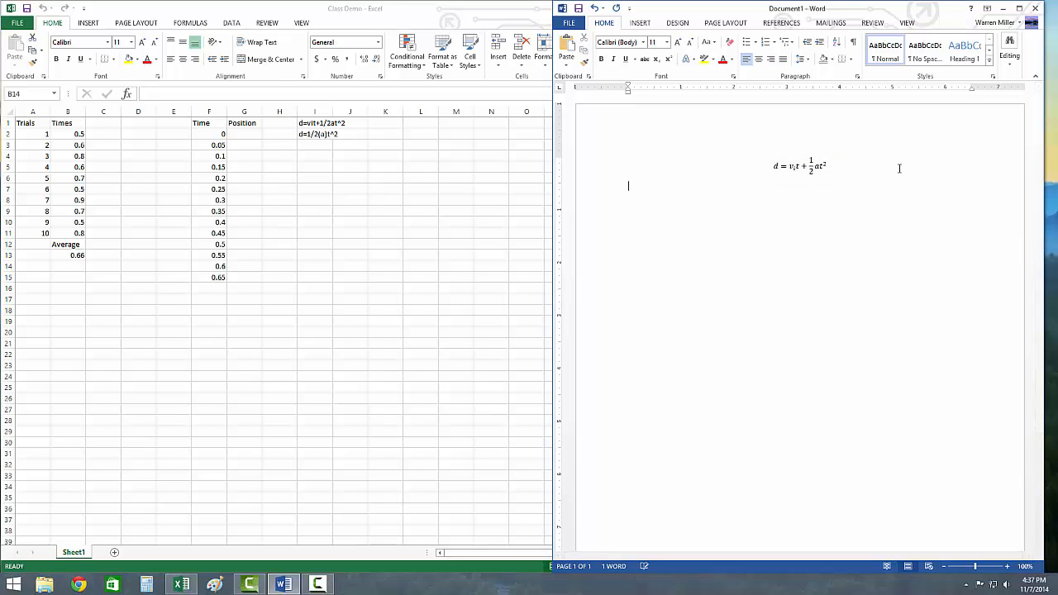
{"action": "left_click", "coordinate": [757, 63]}
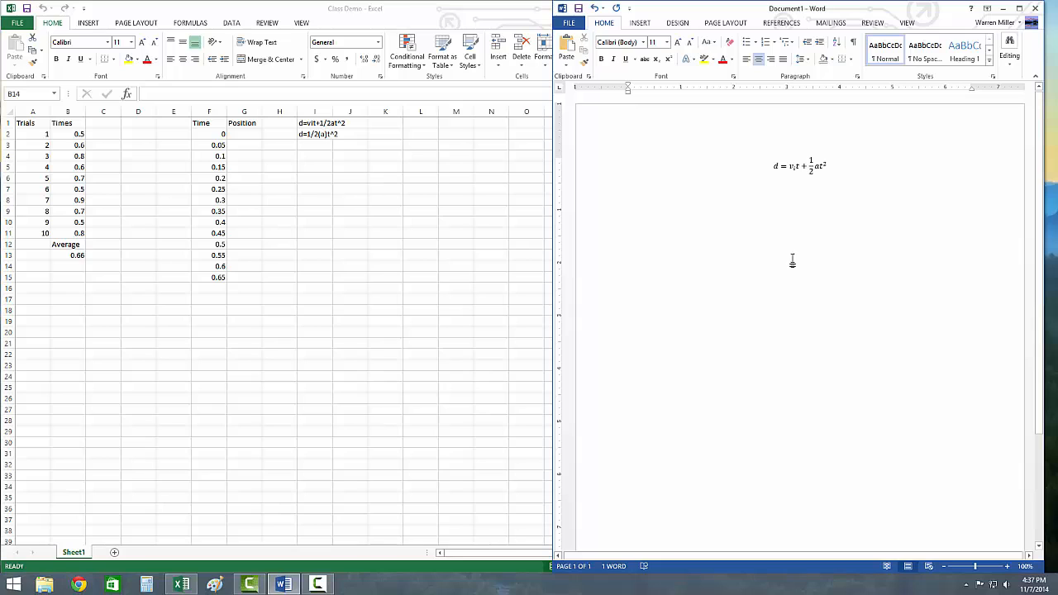
{"action": "key", "text": "ctrl+v"}
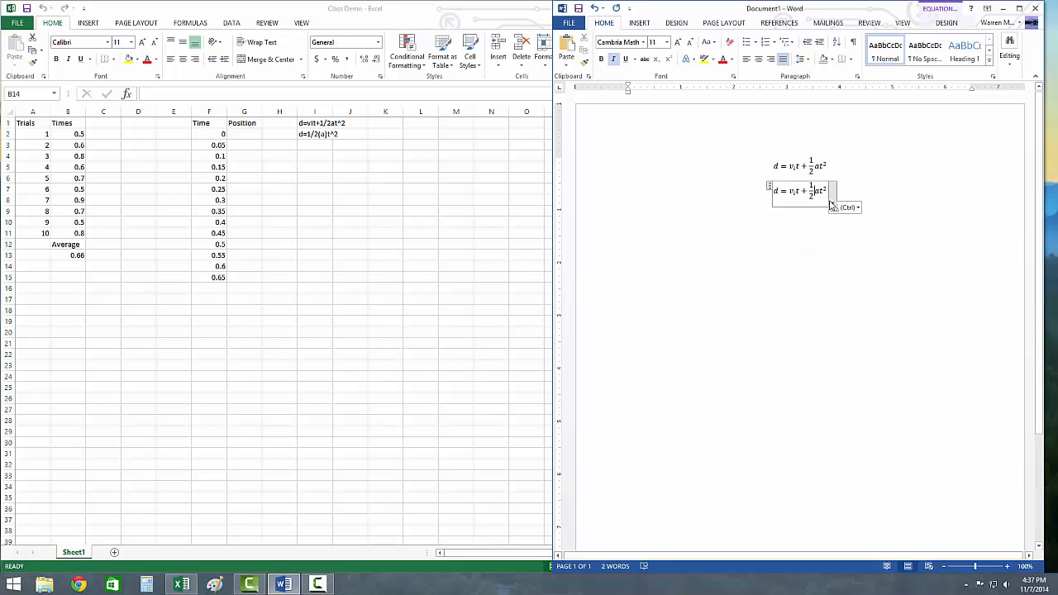
Delete the initial-velocity term and its plus sign from the copied equation, leaving d = 1/2 at²
{"action": "left_click", "coordinate": [820, 191]}
{"action": "double_click", "coordinate": [790, 191]}
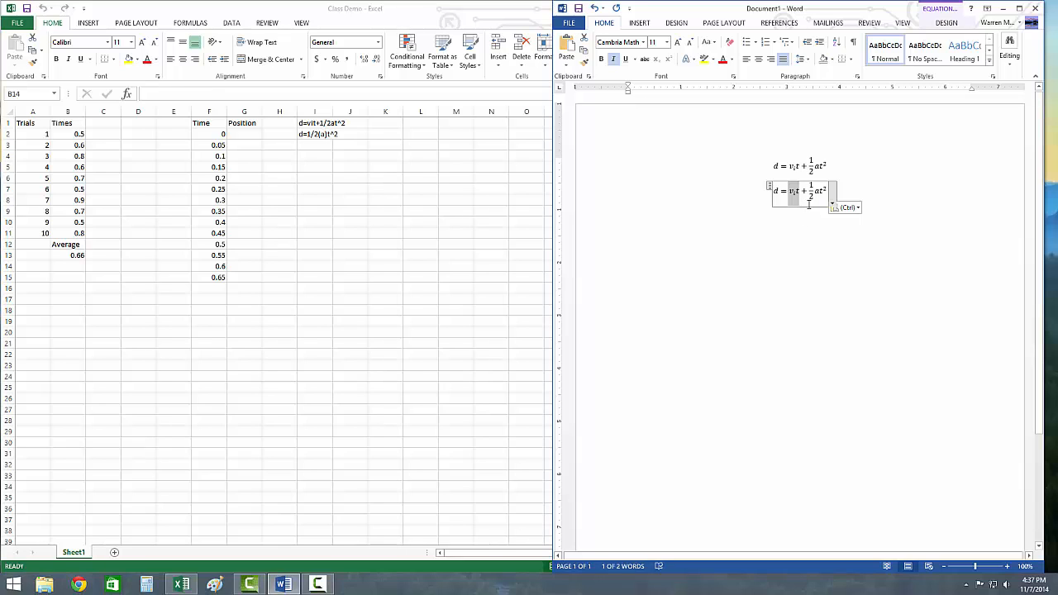
{"action": "key", "text": "Delete"}
{"action": "key", "text": "Delete"}
{"action": "key", "text": "Delete"}
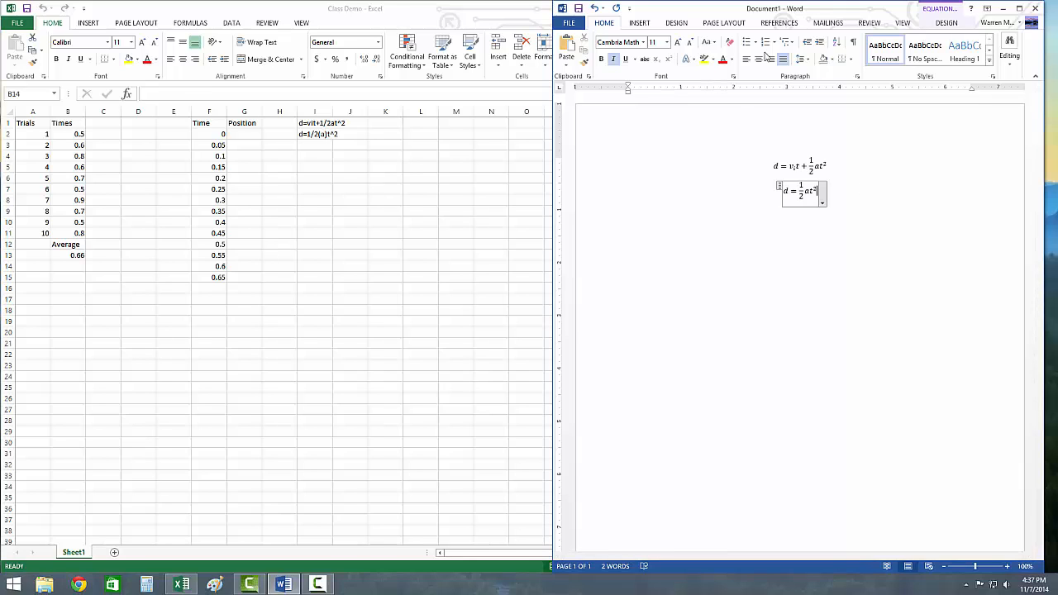
Multiply both sides of the second equation by 2, writing it as 2 × d = 1/2 at² × 2
{"action": "left_click", "coordinate": [950, 25]}
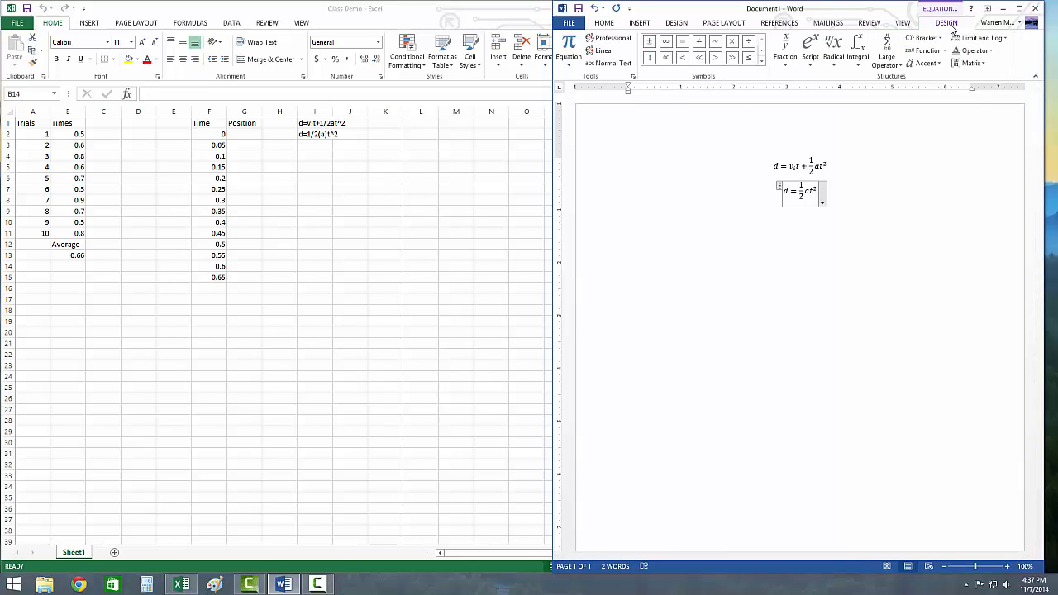
{"action": "left_click", "coordinate": [733, 43]}
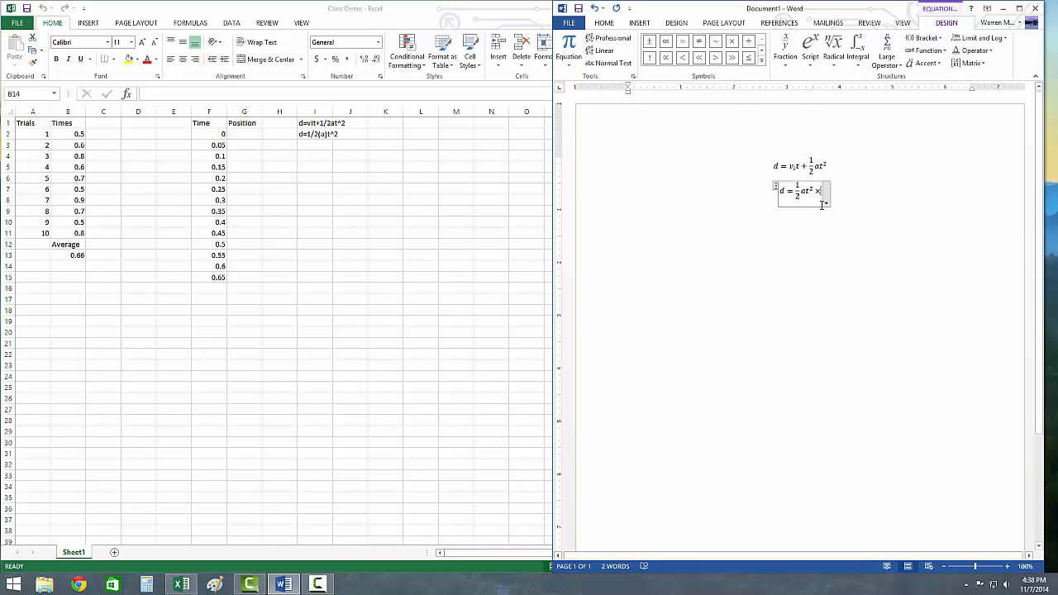
{"action": "type", "text": "2"}
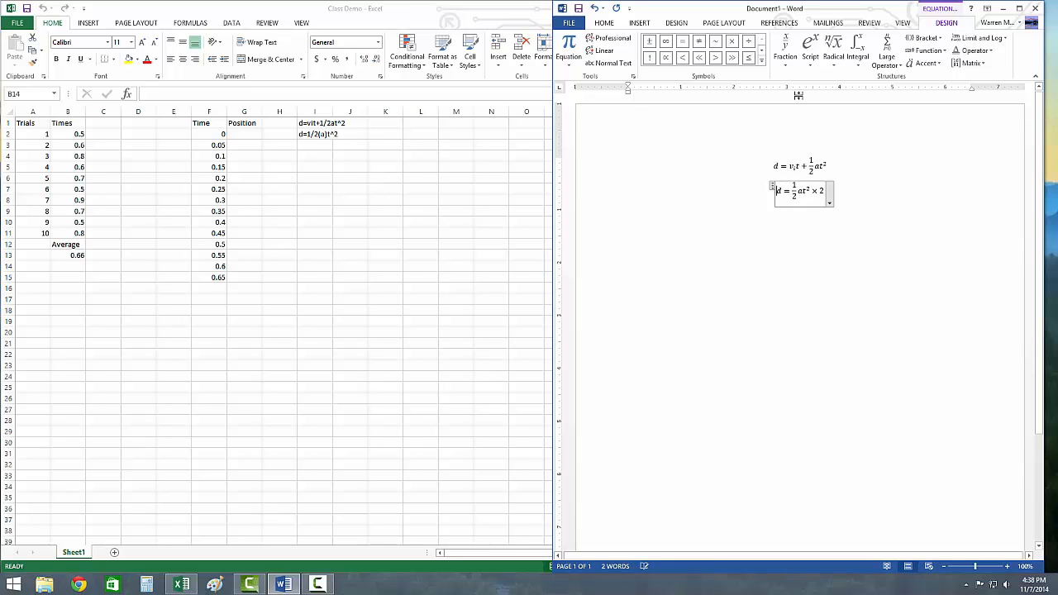
{"action": "left_click", "coordinate": [733, 50]}
{"action": "left_click", "coordinate": [775, 191]}
{"action": "type", "text": "2 ×"}
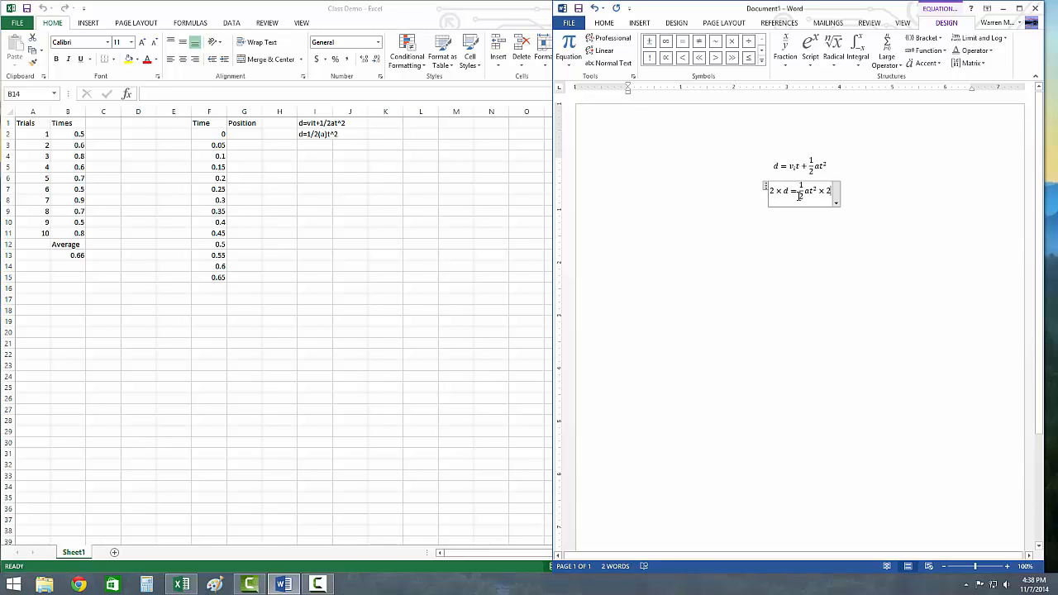
Copy the second equation, 2 × d = 1/2 at² × 2, and paste the duplicate on a new line below it
{"action": "left_click_drag", "start_coordinate": [827, 192], "coordinate": [766, 192]}
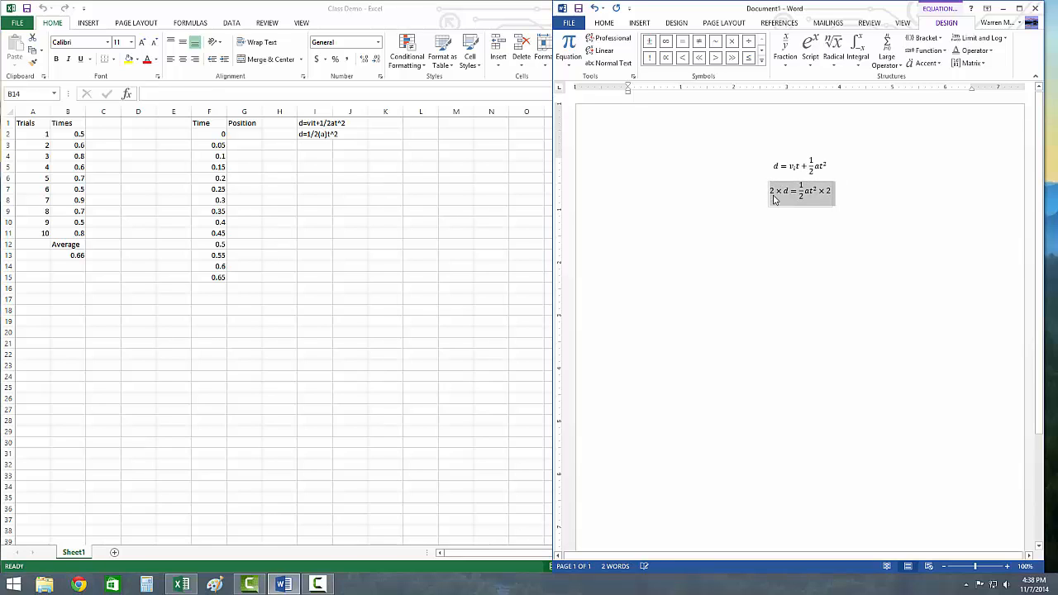
{"action": "left_click", "coordinate": [830, 217]}
{"action": "left_click", "coordinate": [853, 200]}
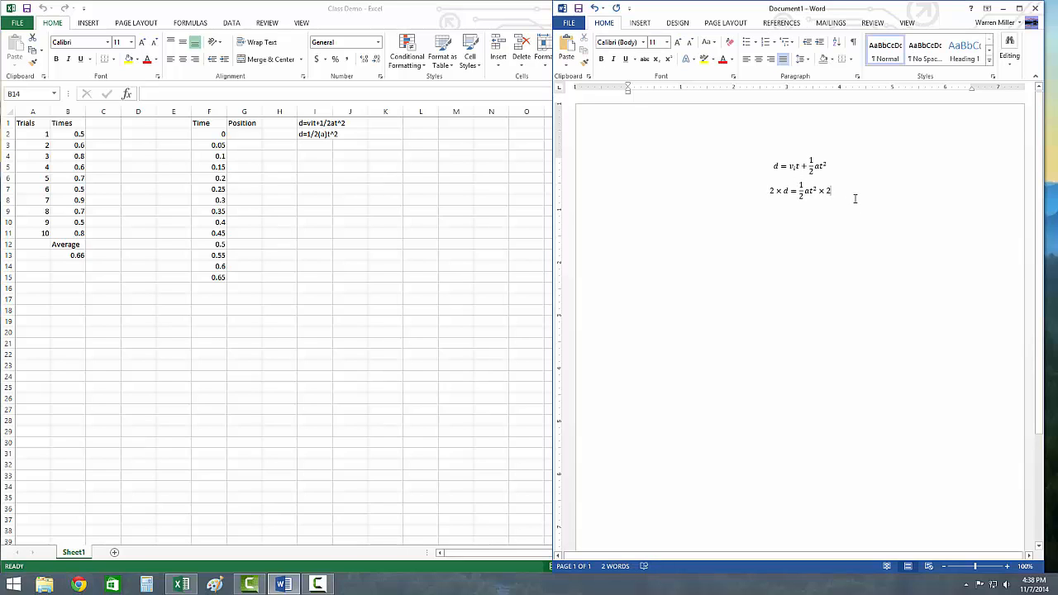
{"action": "key", "text": "Return"}
{"action": "type", "text": "2 × d = 1/2 at^2 × 2"}
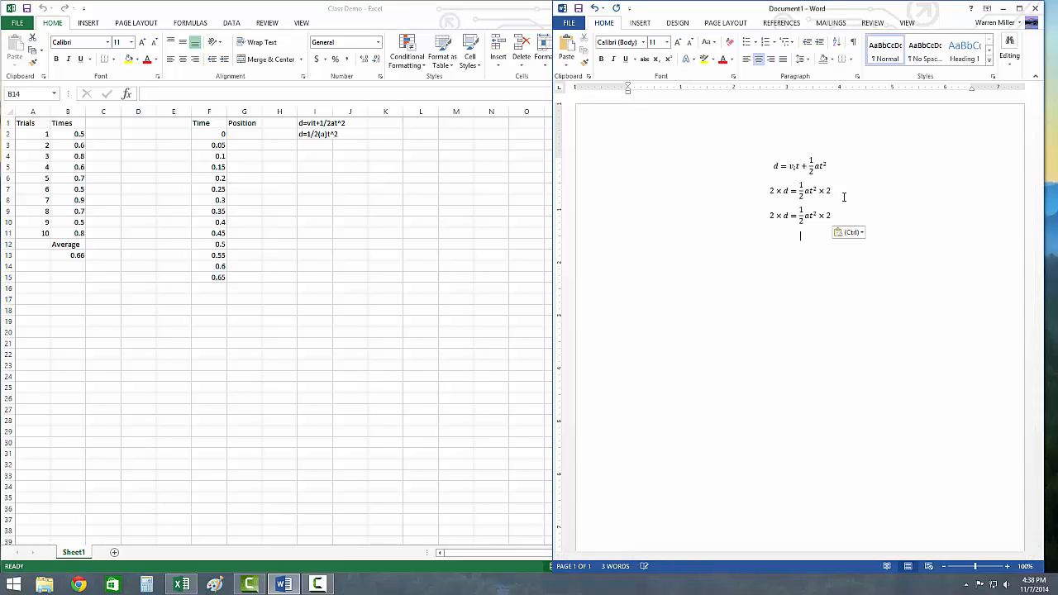
Simplify the third equation to 2d = at² by deleting the multiplication signs, the 1/2 fraction and the trailing 2
{"action": "left_click", "coordinate": [780, 220]}
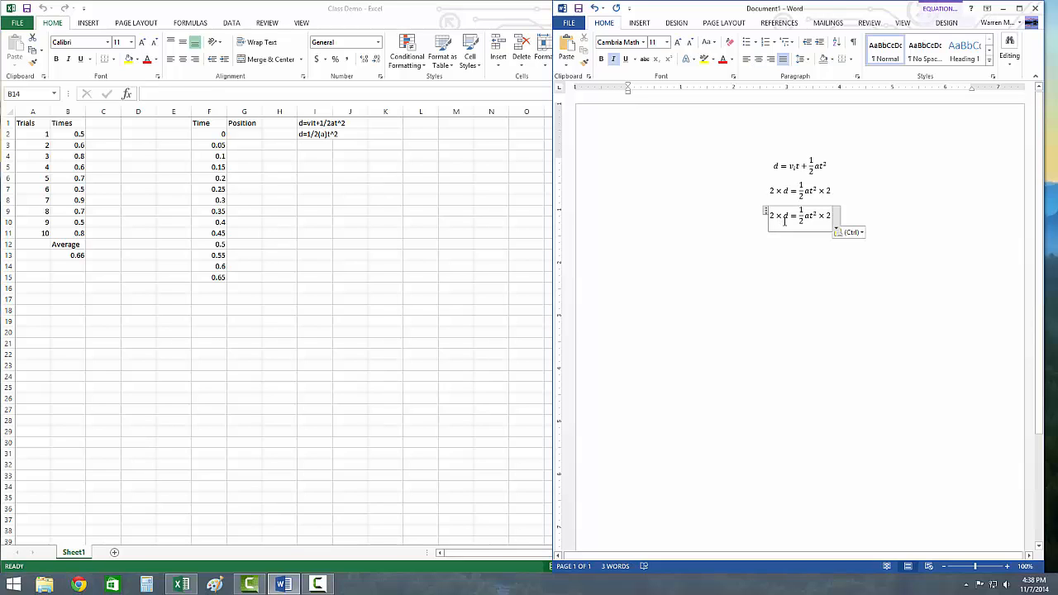
{"action": "key", "text": "BackSpace"}
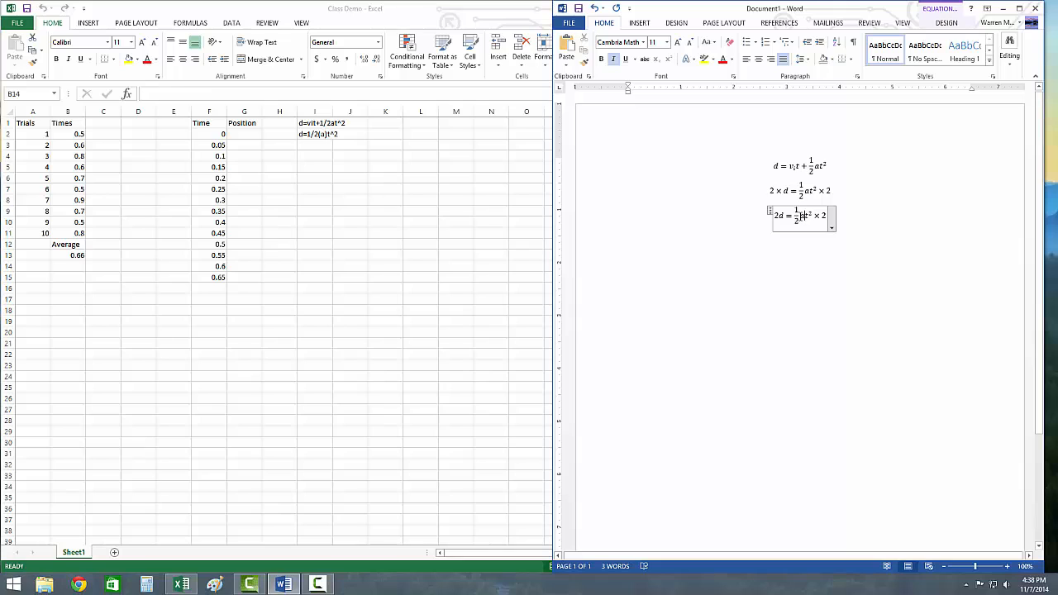
{"action": "key", "text": "BackSpace"}
{"action": "key", "text": "BackSpace"}
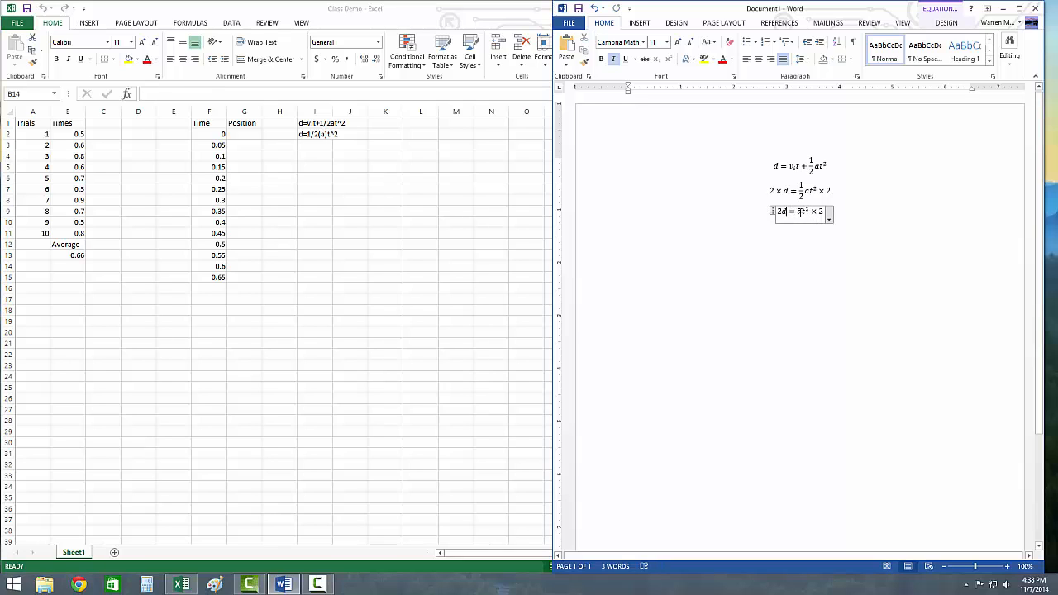
{"action": "key", "text": "Delete"}
{"action": "key", "text": "Delete"}
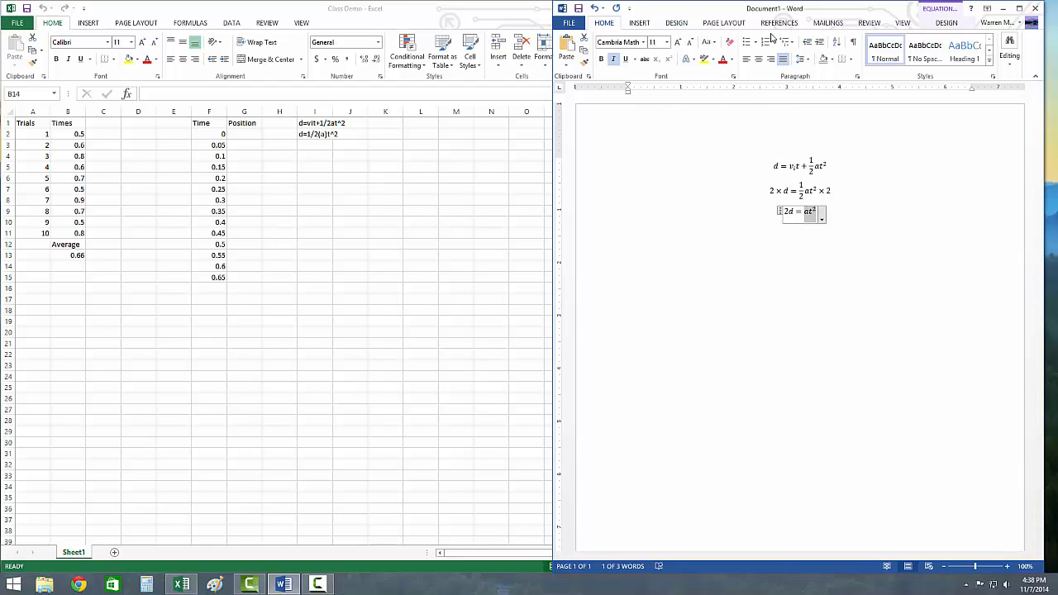
Turn at² in the third equation into a stacked fraction with t² as its denominator
{"action": "left_click", "coordinate": [949, 30]}
{"action": "left_click", "coordinate": [787, 48]}
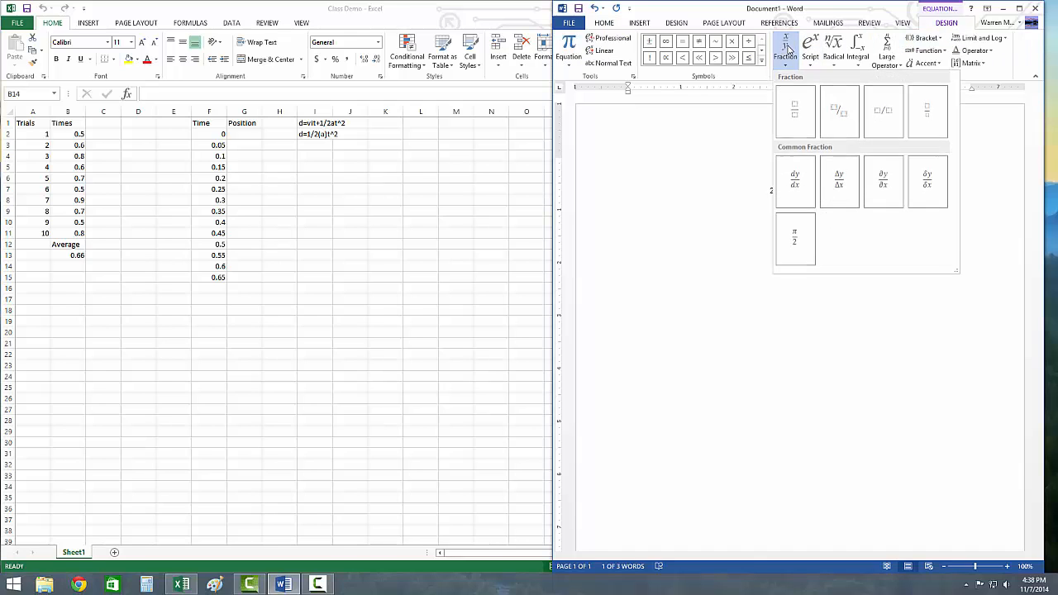
{"action": "left_click", "coordinate": [795, 111]}
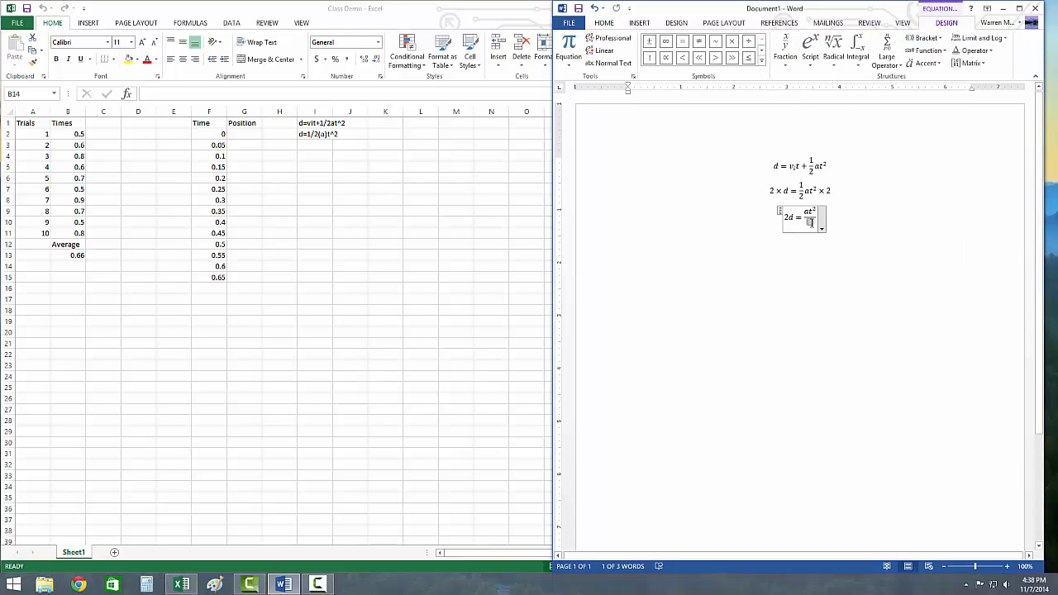
{"action": "key", "text": "Tab"}
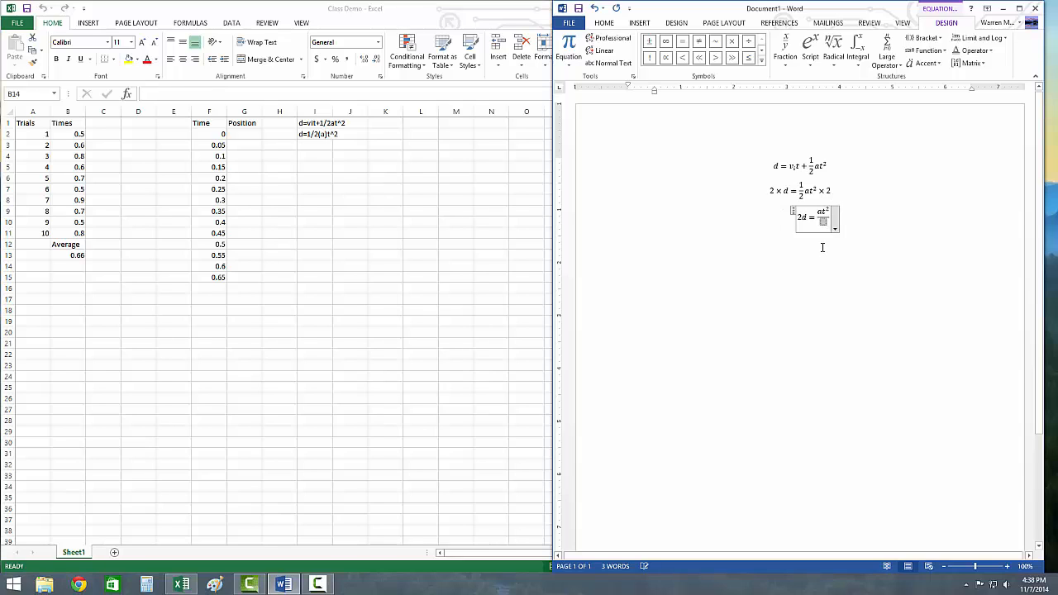
{"action": "key", "text": "ctrl+z"}
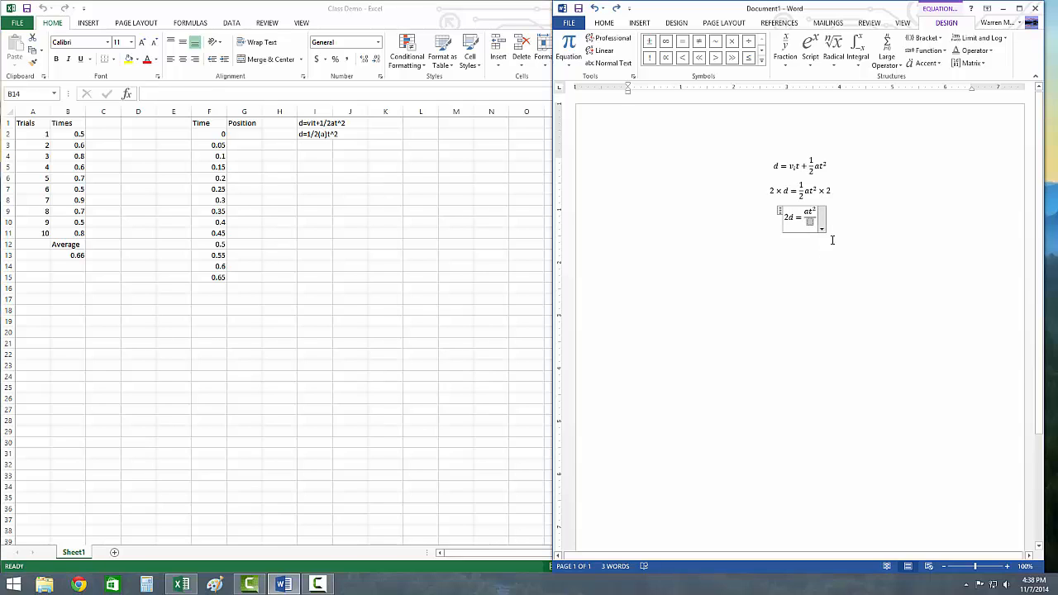
{"action": "type", "text": "t²"}
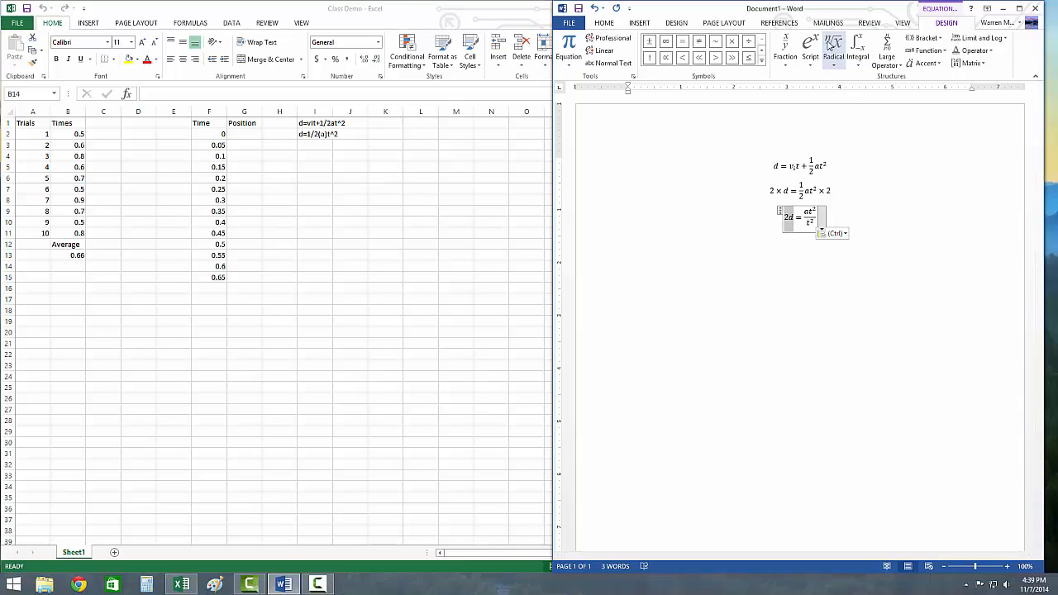
Turn 2d in the third equation into a stacked fraction with t² as its denominator
{"action": "left_click", "coordinate": [787, 51]}
{"action": "left_click", "coordinate": [796, 109]}
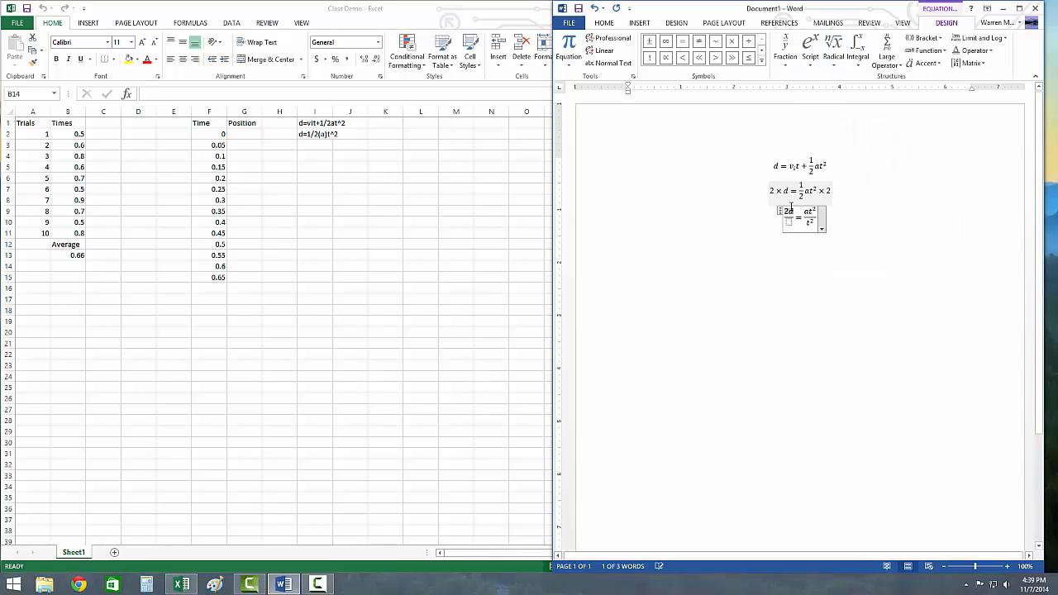
{"action": "left_click", "coordinate": [789, 222]}
{"action": "key", "text": "ctrl+t"}
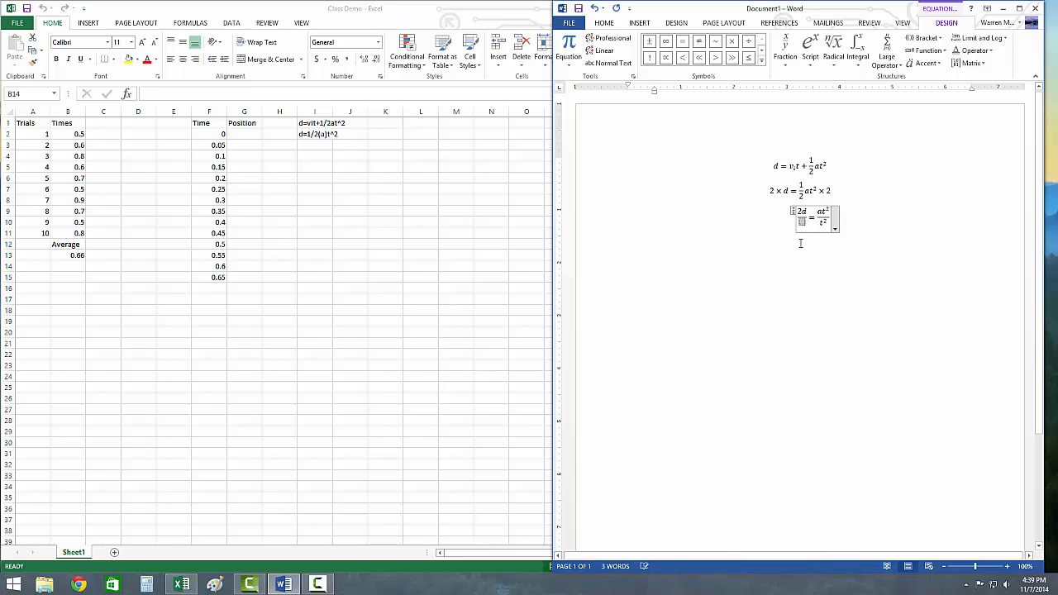
{"action": "type", "text": "t²"}
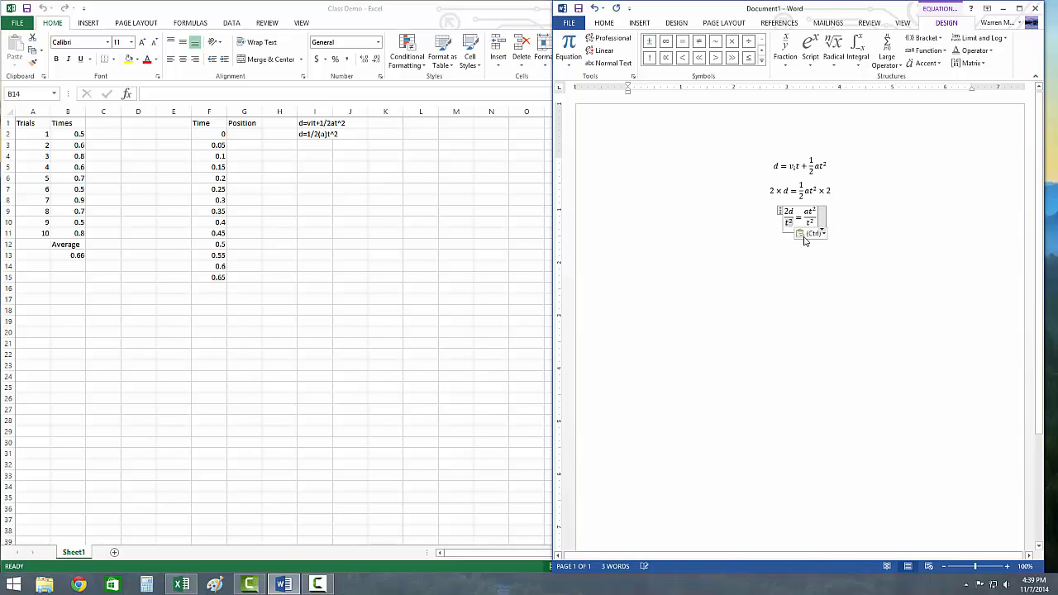
Copy the third equation, 2d/t² = at²/t², and paste the duplicate on a new line below it
{"action": "left_click", "coordinate": [789, 244]}
{"action": "left_click", "coordinate": [810, 217]}
{"action": "left_click_drag", "start_coordinate": [786, 212], "coordinate": [812, 219]}
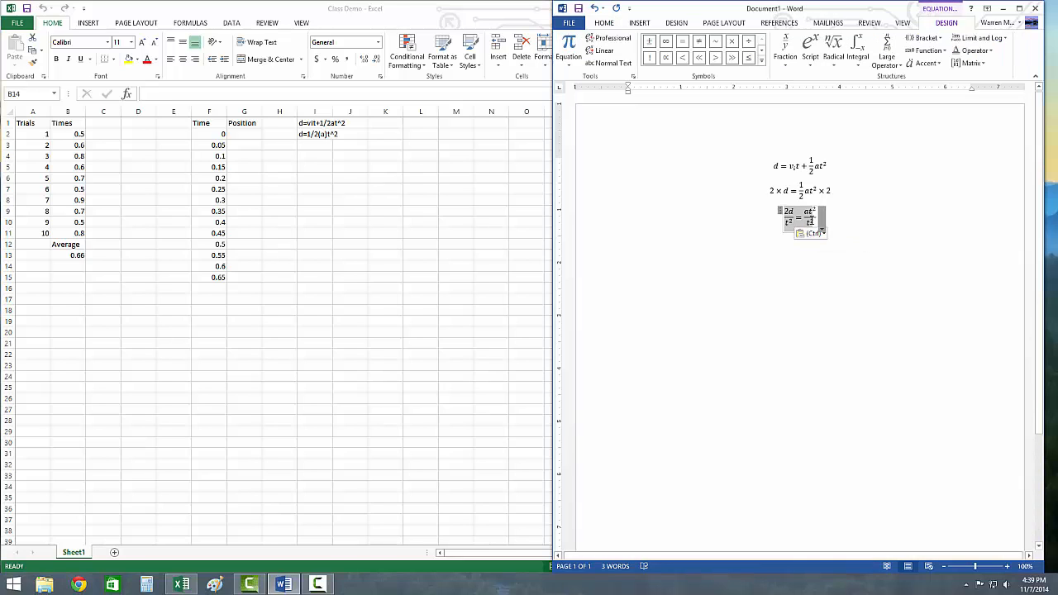
{"action": "left_click", "coordinate": [854, 220]}
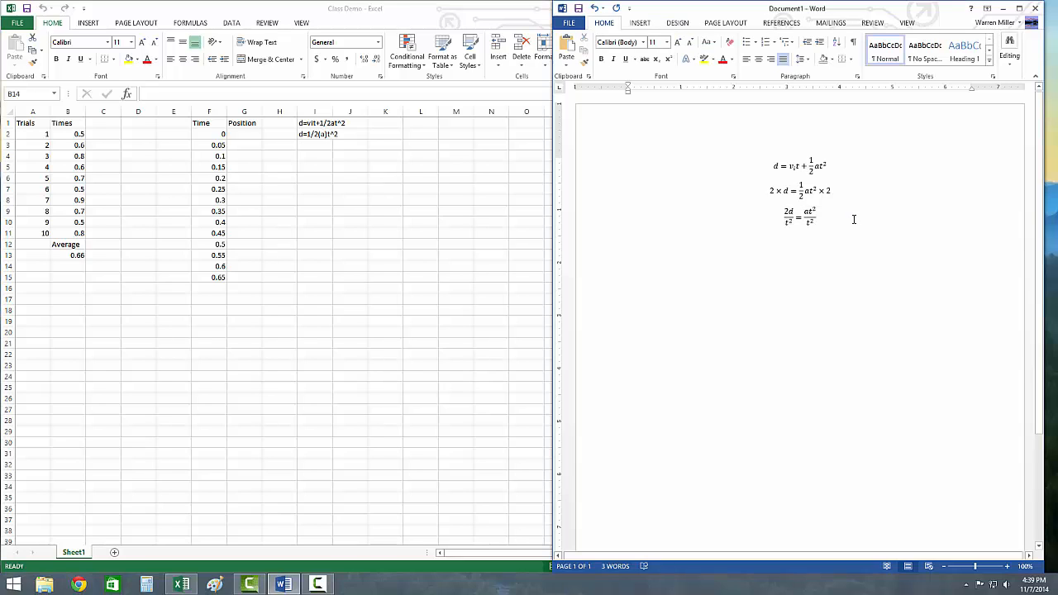
{"action": "key", "text": "Return"}
{"action": "key", "text": "ctrl+v"}
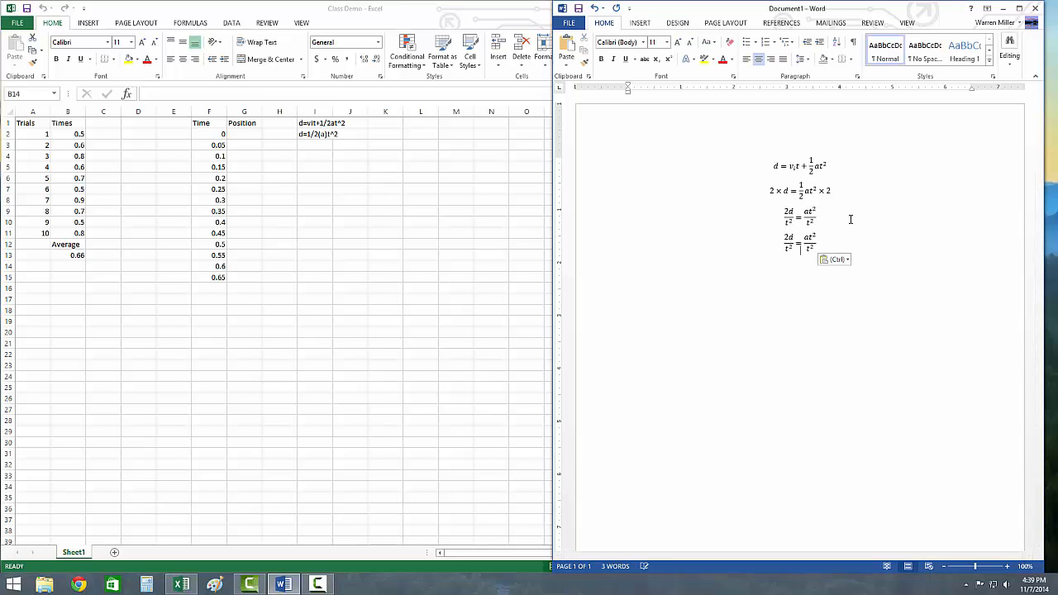
Replace the at²/t² fraction in the fourth equation with a, giving 2d/t² = a
{"action": "left_click", "coordinate": [811, 237]}
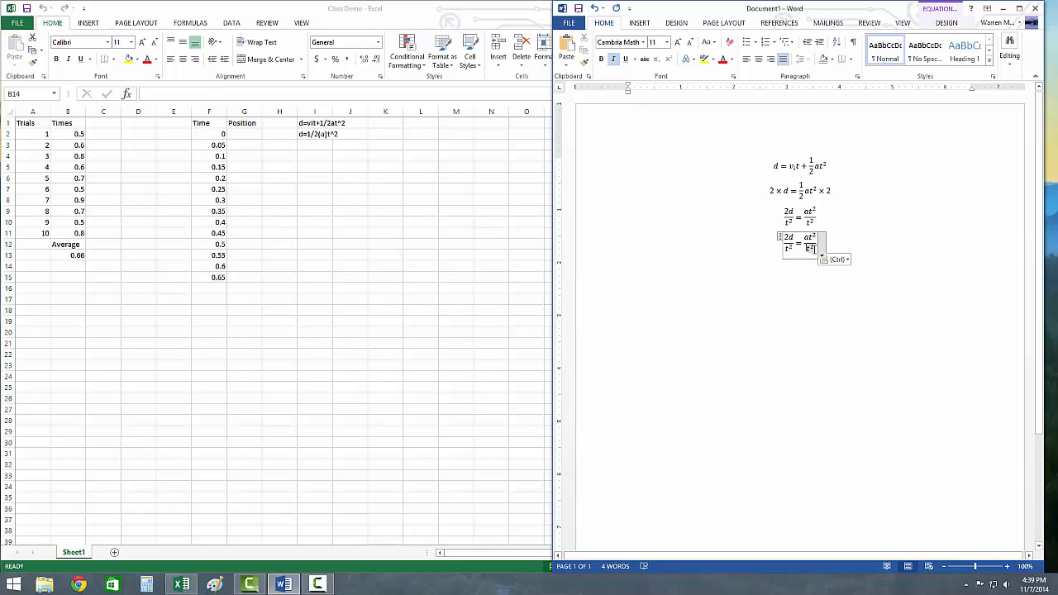
{"action": "key", "text": "BackSpace"}
{"action": "left_click", "coordinate": [806, 238]}
{"action": "key", "text": "BackSpace"}
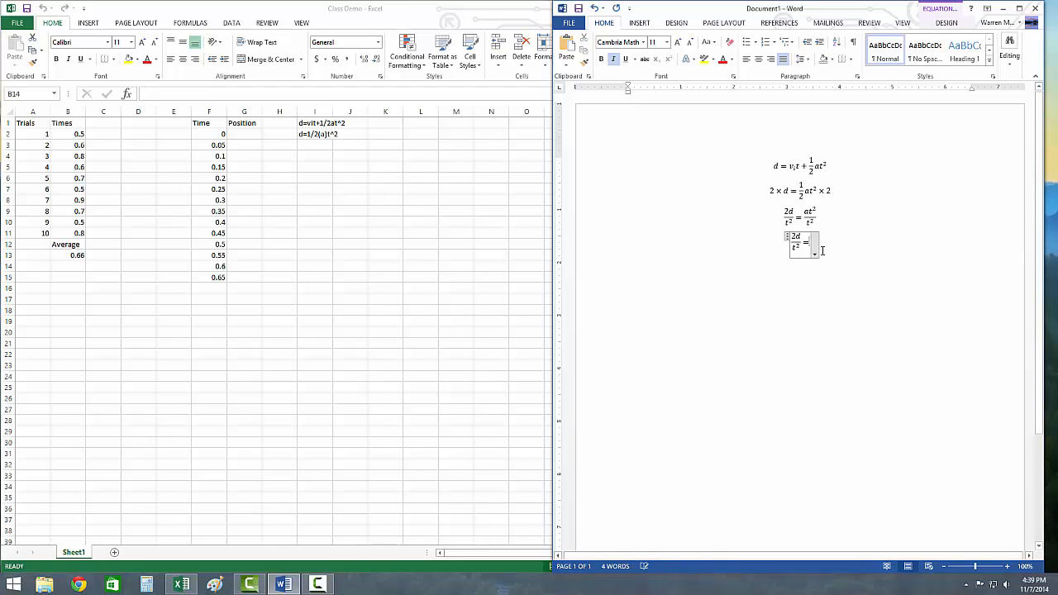
{"action": "type", "text": "a"}
Copy the fourth equation, 2d/t² = a, and paste the duplicate on a new line below it
{"action": "triple_click", "coordinate": [812, 246]}
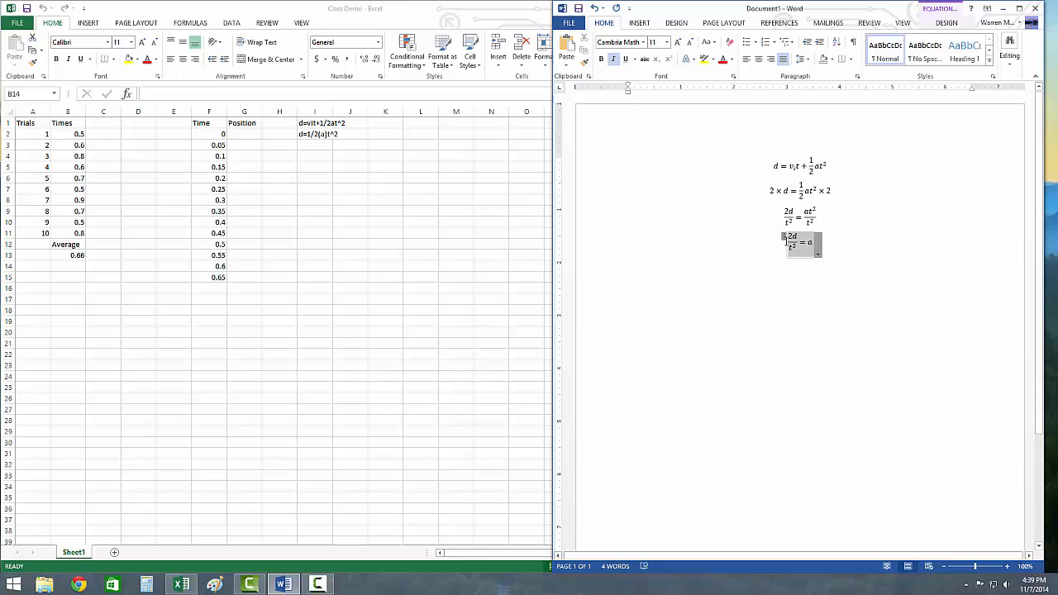
{"action": "left_click", "coordinate": [822, 251]}
{"action": "key", "text": "Return"}
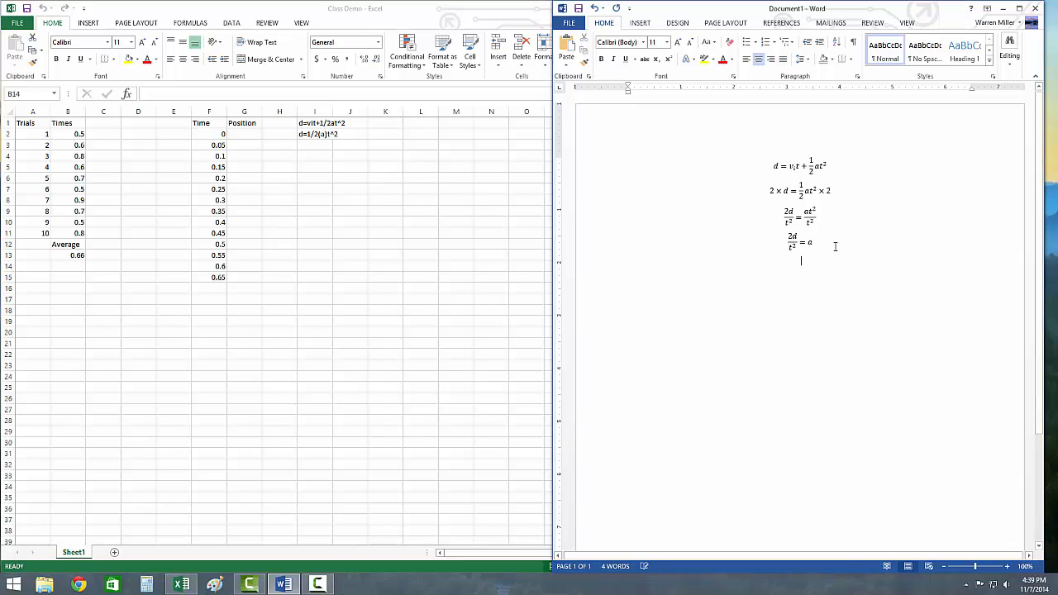
{"action": "key", "text": "ctrl+v"}
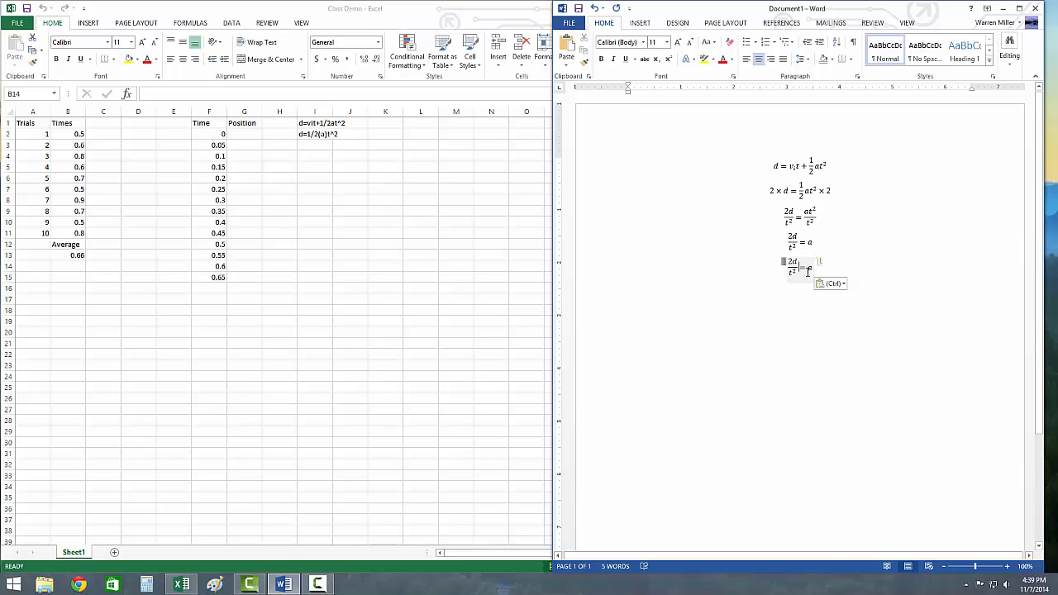
Rearrange the fifth equation so that acceleration stands first, reading a = 2d/t²
{"action": "left_click", "coordinate": [800, 270]}
{"action": "double_click", "coordinate": [799, 270]}
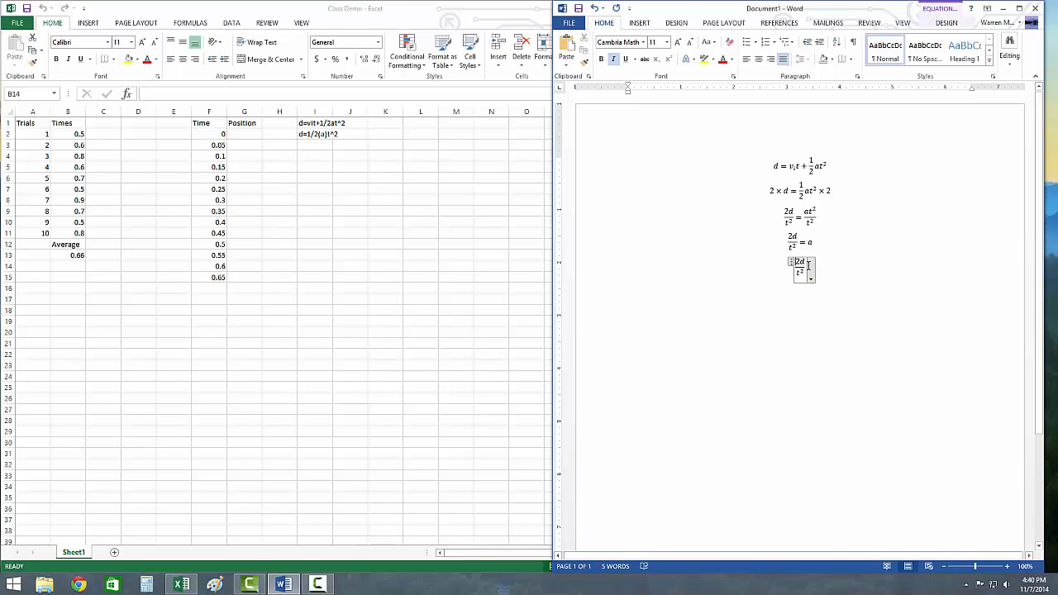
{"action": "key", "text": "Home"}
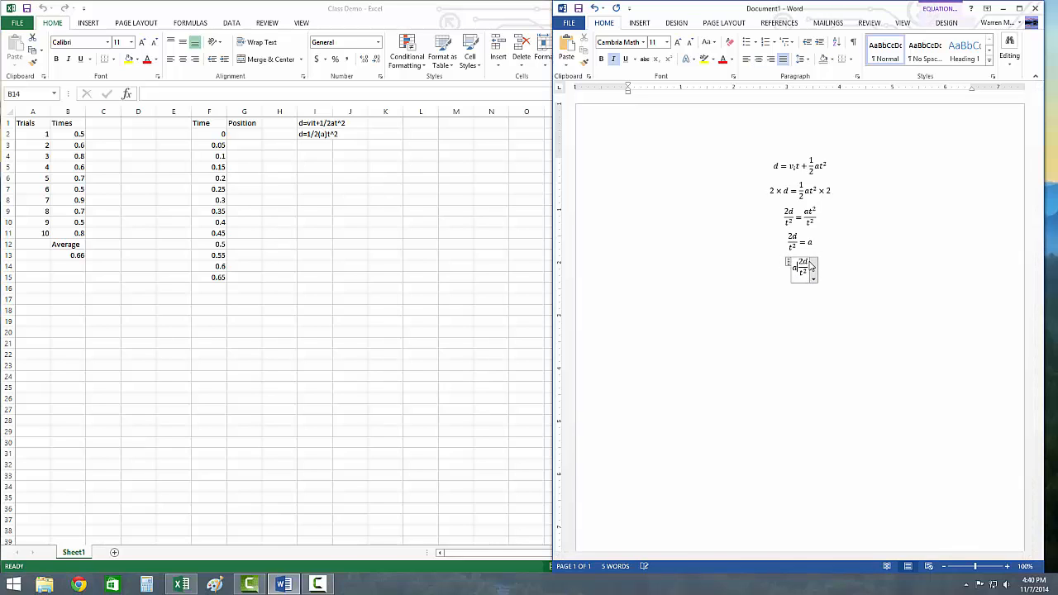
{"action": "type", "text": "a="}
{"action": "left_click", "coordinate": [879, 265]}
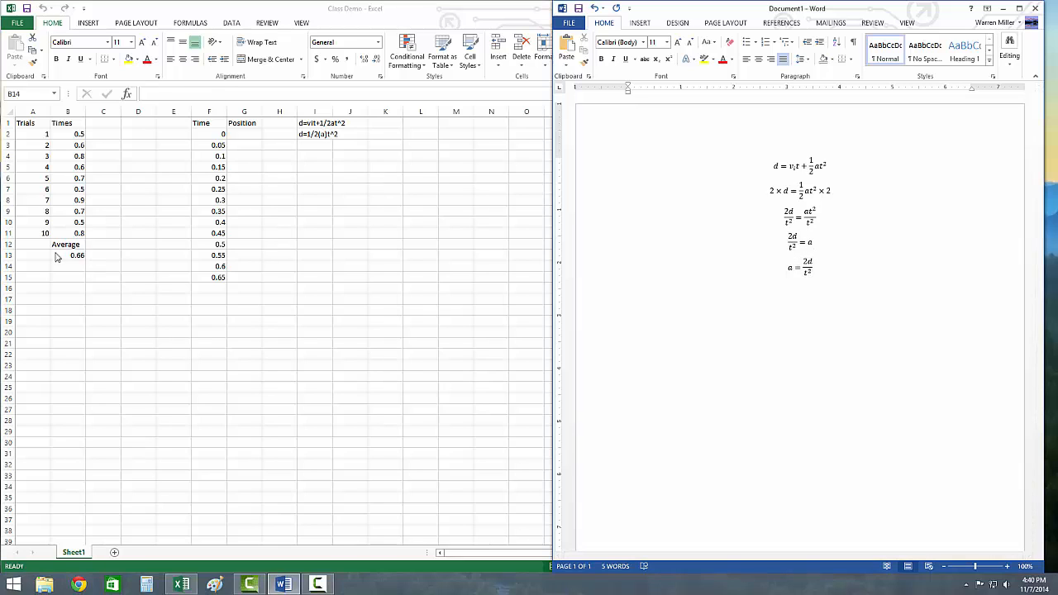
Switch to the Excel workbook and change the Average label in B12 to "Average time"
{"action": "left_click", "coordinate": [81, 247]}
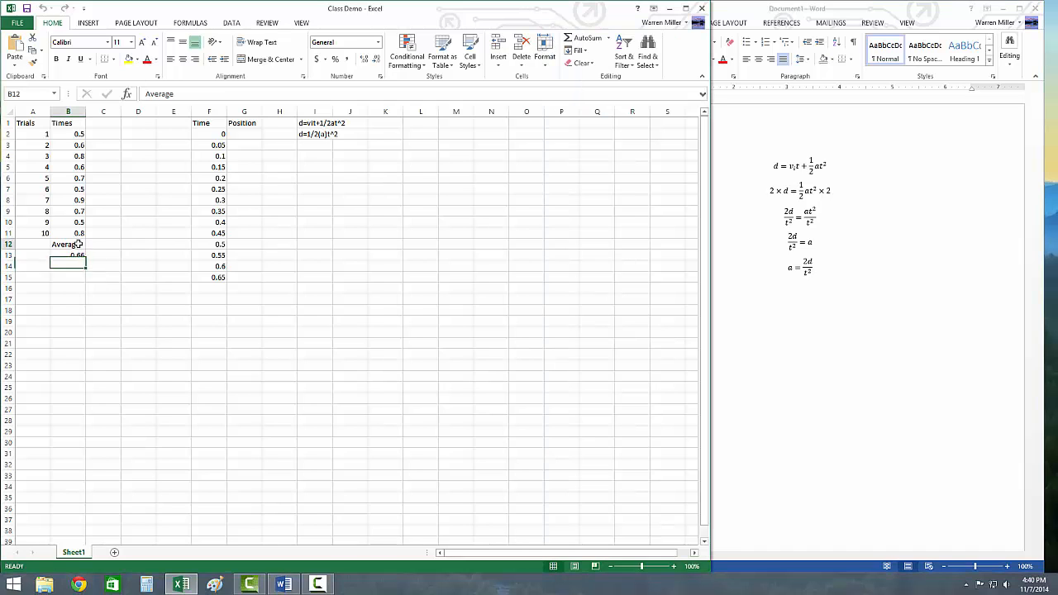
{"action": "left_click", "coordinate": [188, 97]}
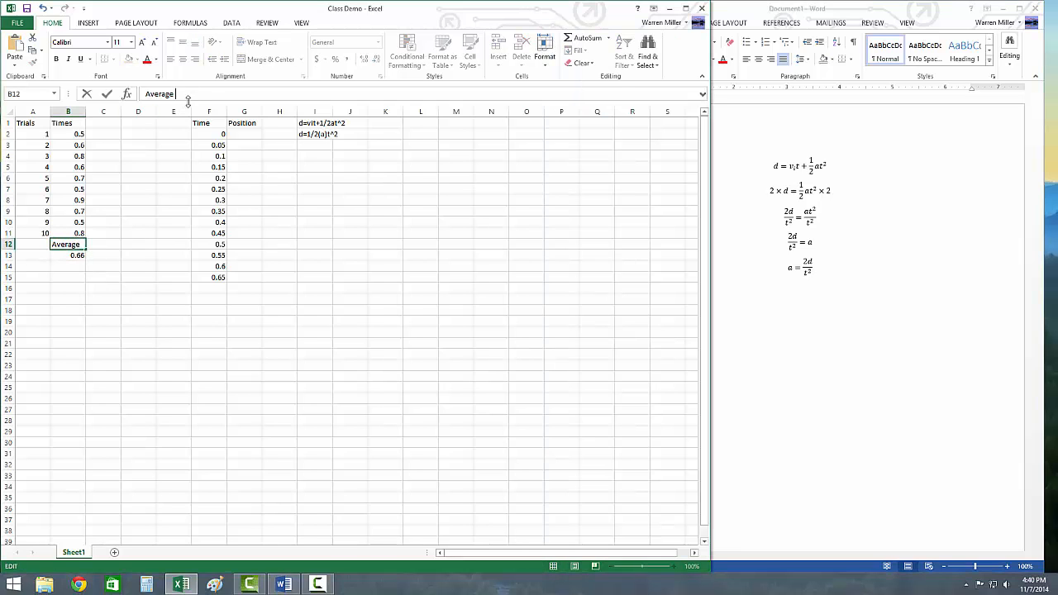
{"action": "type", "text": "time"}
{"action": "key", "text": "Return"}
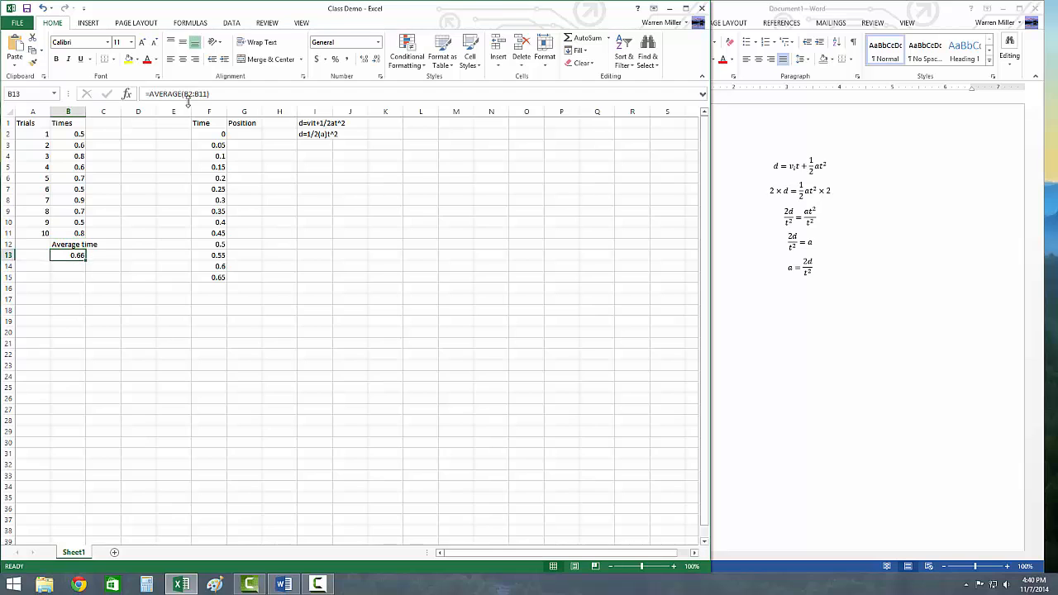
Enter the label Distance in B14 and the value 2m in B15, below the average time
{"action": "left_click", "coordinate": [65, 265]}
{"action": "left_click", "coordinate": [72, 257]}
{"action": "left_click", "coordinate": [82, 267]}
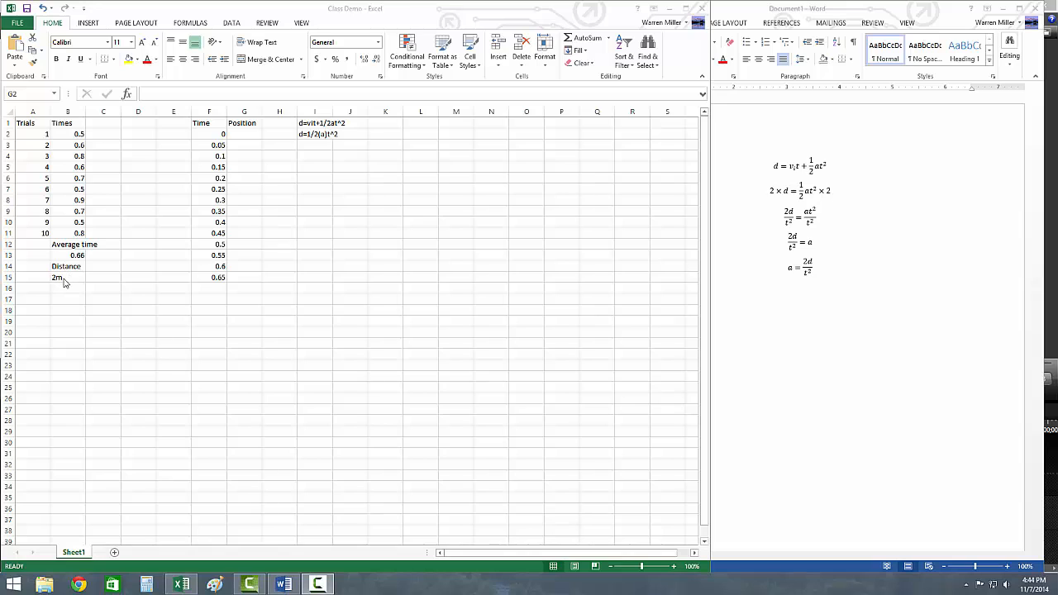
Enter the label Acceleration in B16, below the distance value
{"action": "left_click", "coordinate": [86, 292]}
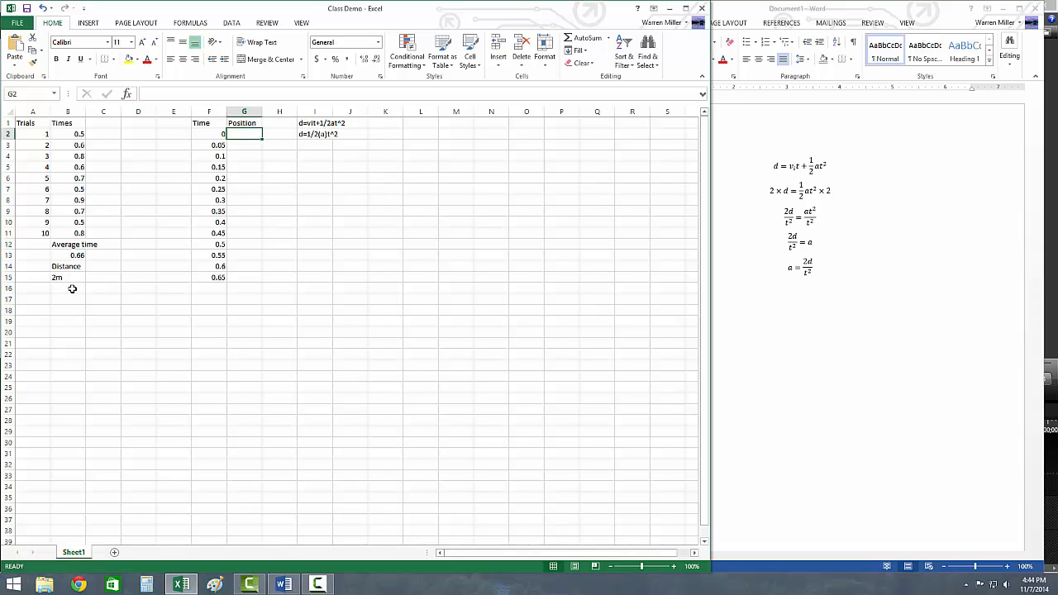
{"action": "left_click", "coordinate": [73, 289]}
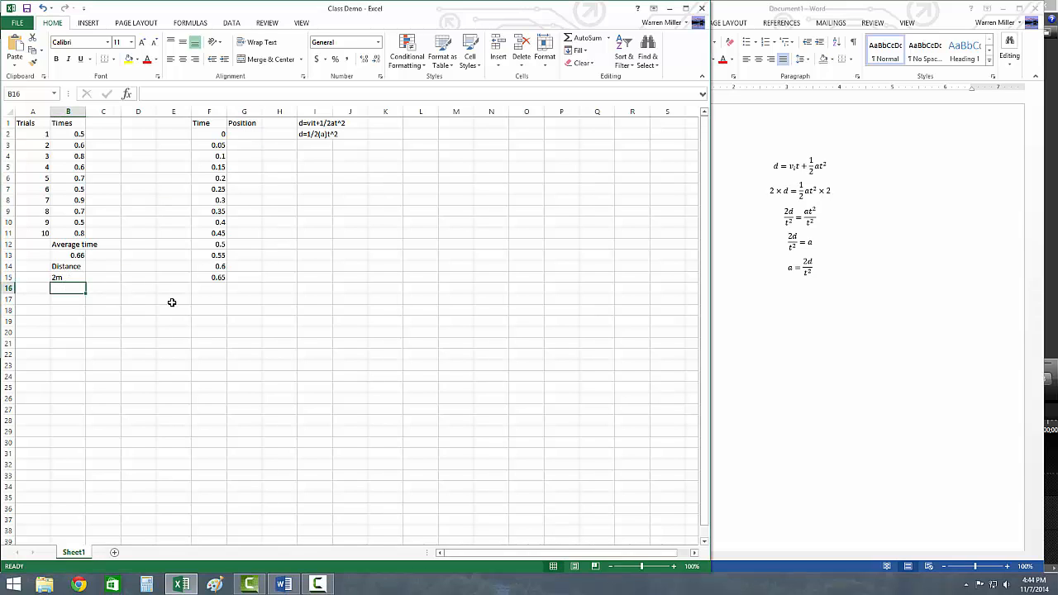
{"action": "type", "text": "Acceleration"}
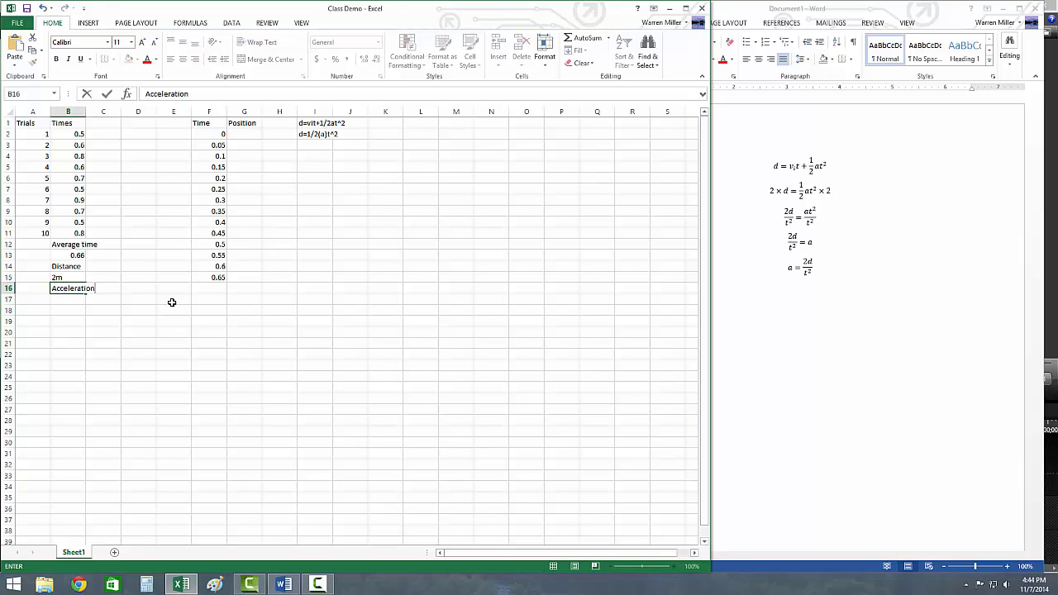
{"action": "key", "text": "Return"}
Calculate the acceleration in B17 with the formula =2*2/B13^2
{"action": "type", "text": "="}
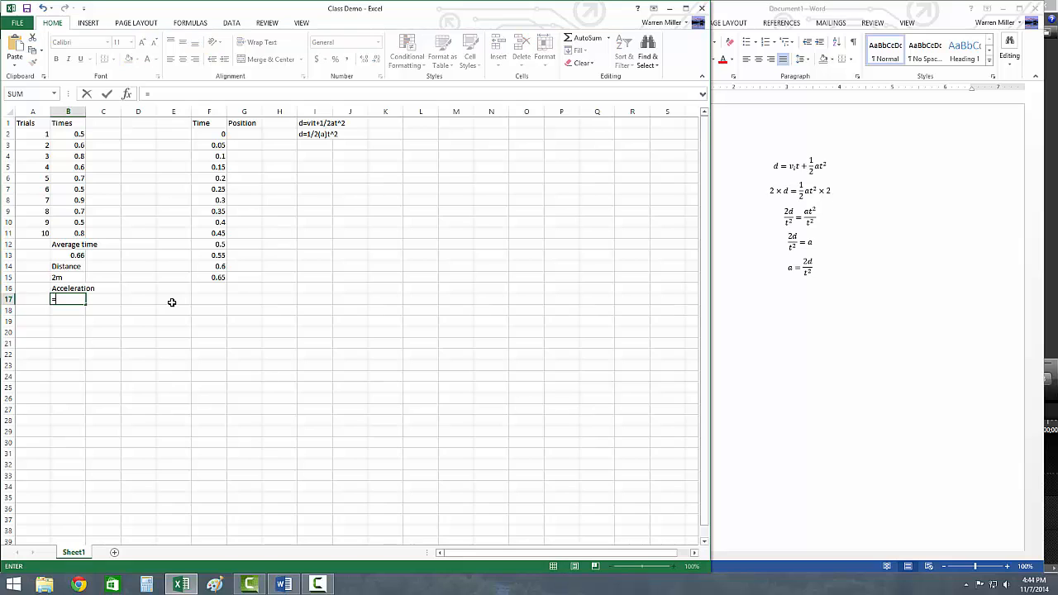
{"action": "type", "text": "2*"}
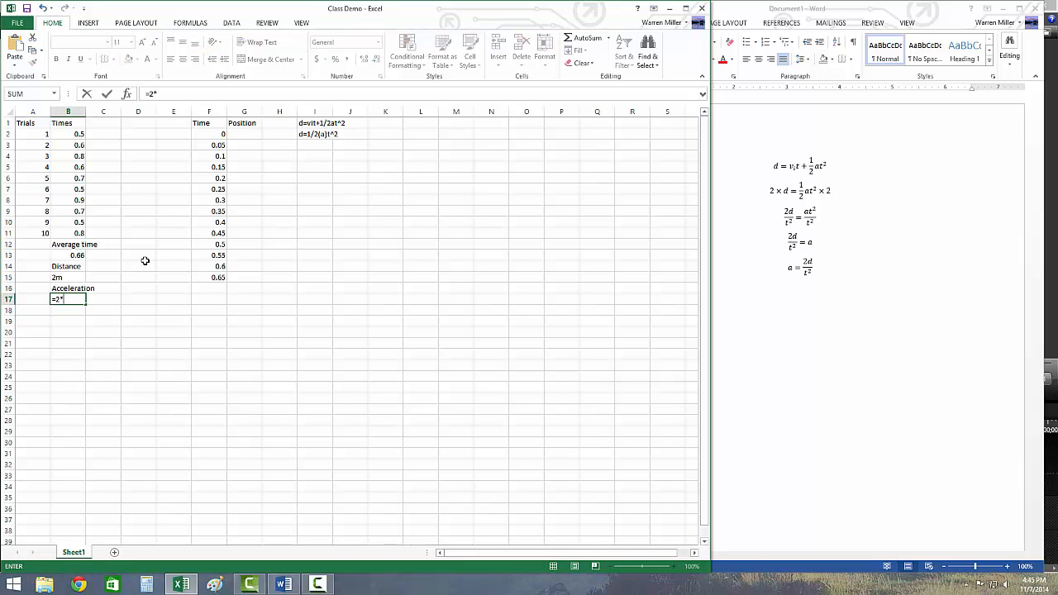
{"action": "type", "text": "2/"}
{"action": "left_click", "coordinate": [72, 255]}
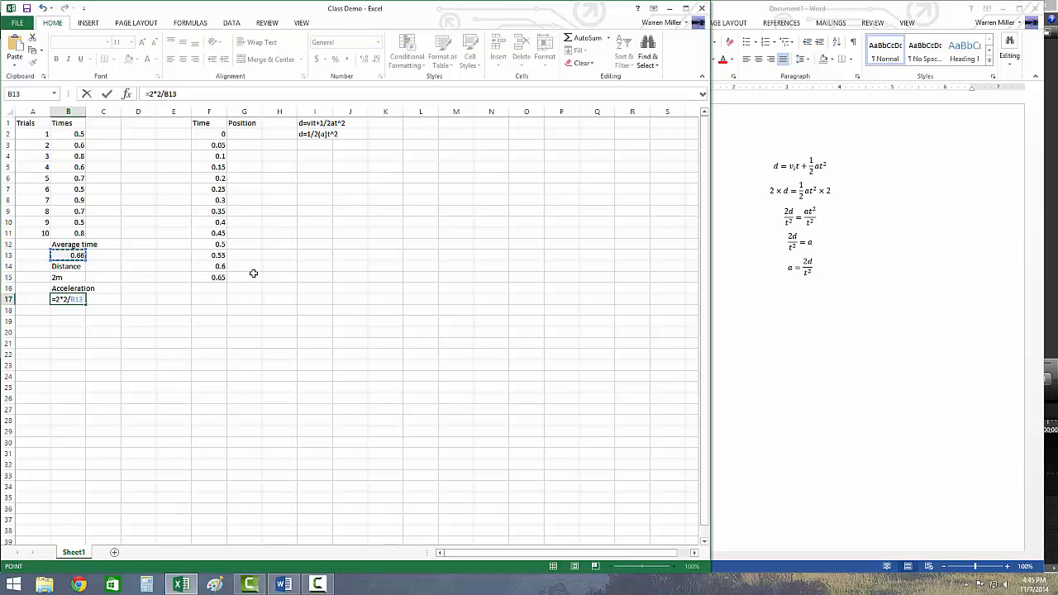
{"action": "type", "text": "^2"}
{"action": "key", "text": "Return"}
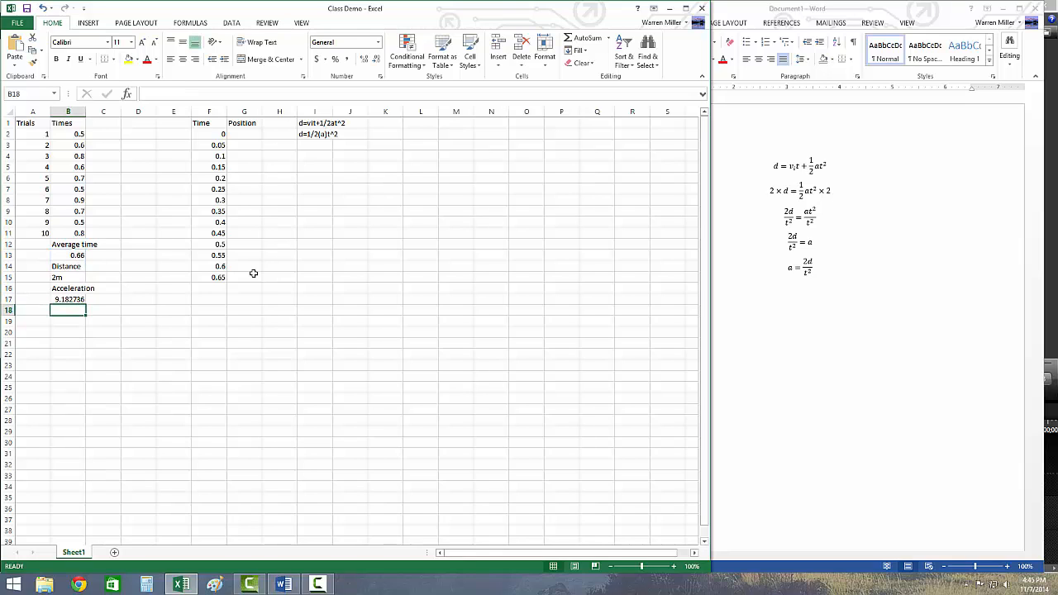
Examine the acceleration formula in B17 together with the average time in B13 and the distance in B15
{"action": "left_click", "coordinate": [78, 298]}
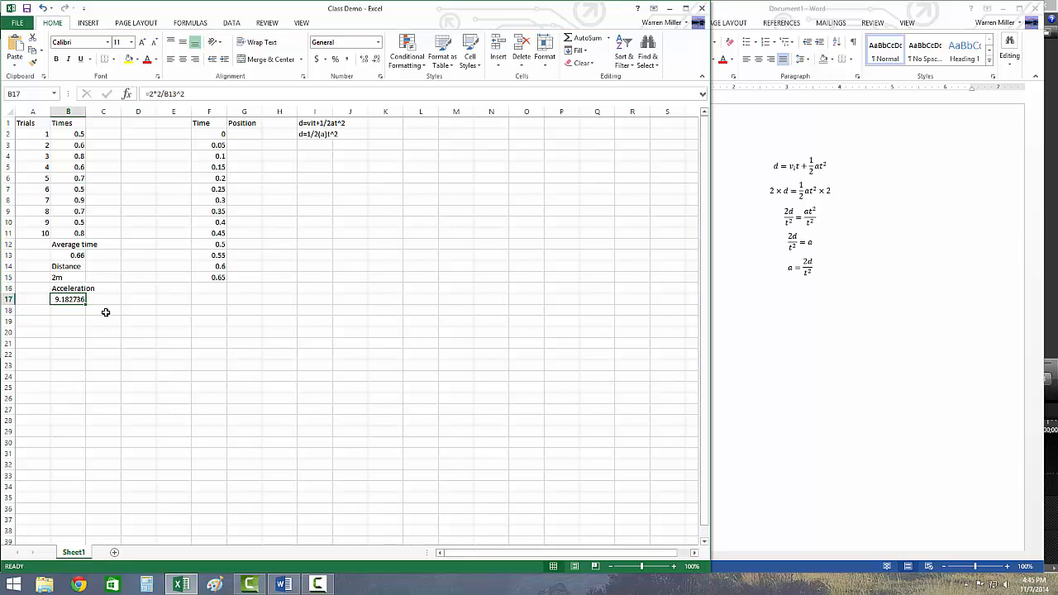
{"action": "left_click", "coordinate": [67, 316]}
{"action": "key", "text": "Up"}
{"action": "key", "text": "Up"}
{"action": "left_click", "coordinate": [79, 257]}
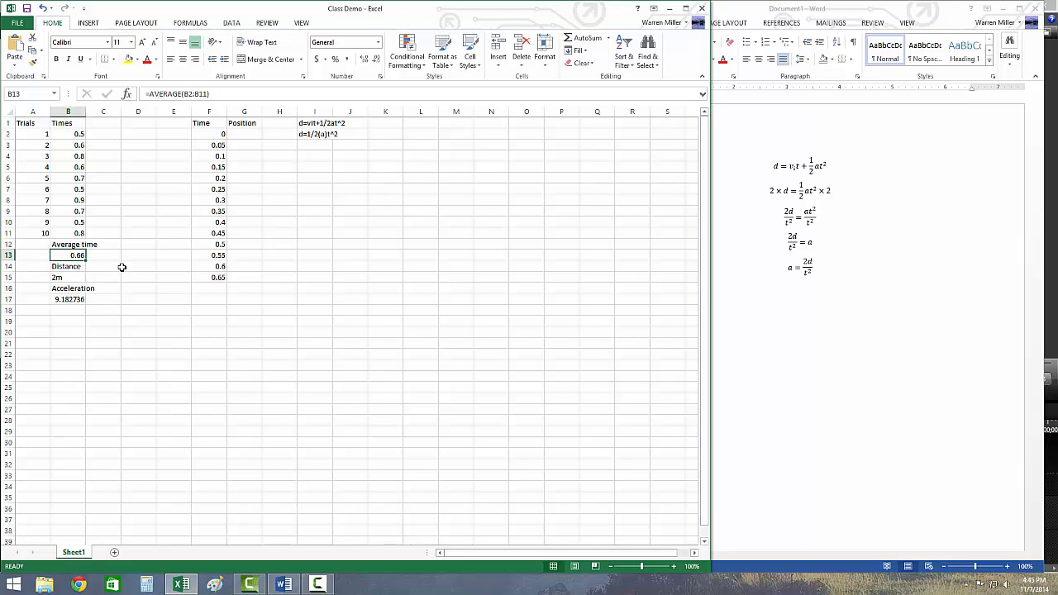
{"action": "left_click", "coordinate": [66, 278]}
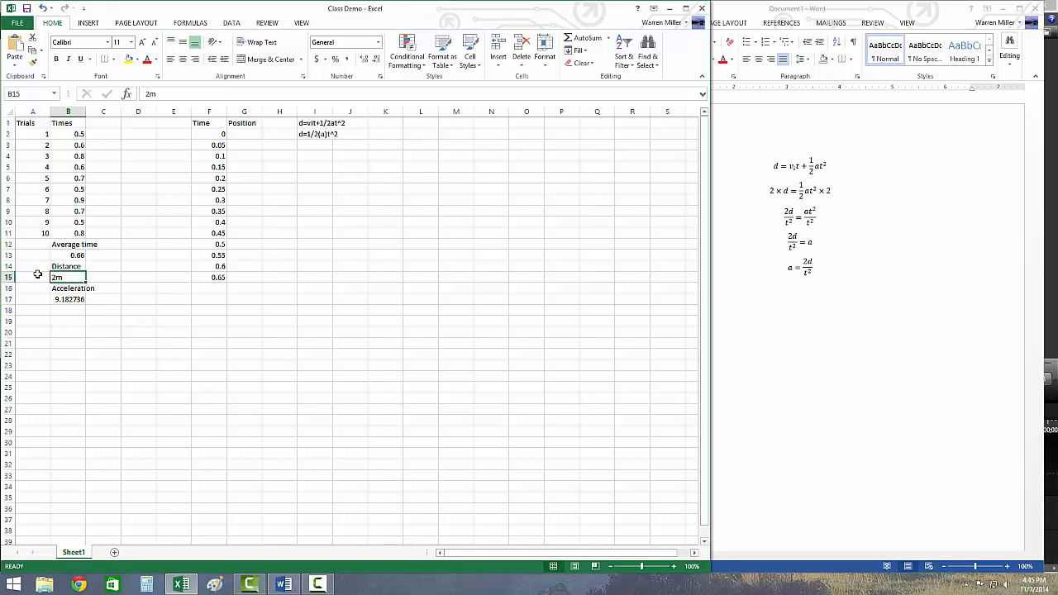
{"action": "left_click", "coordinate": [38, 277]}
{"action": "left_click", "coordinate": [68, 278]}
Reduce the acceleration value in B17 to one decimal place
{"action": "left_click", "coordinate": [70, 300]}
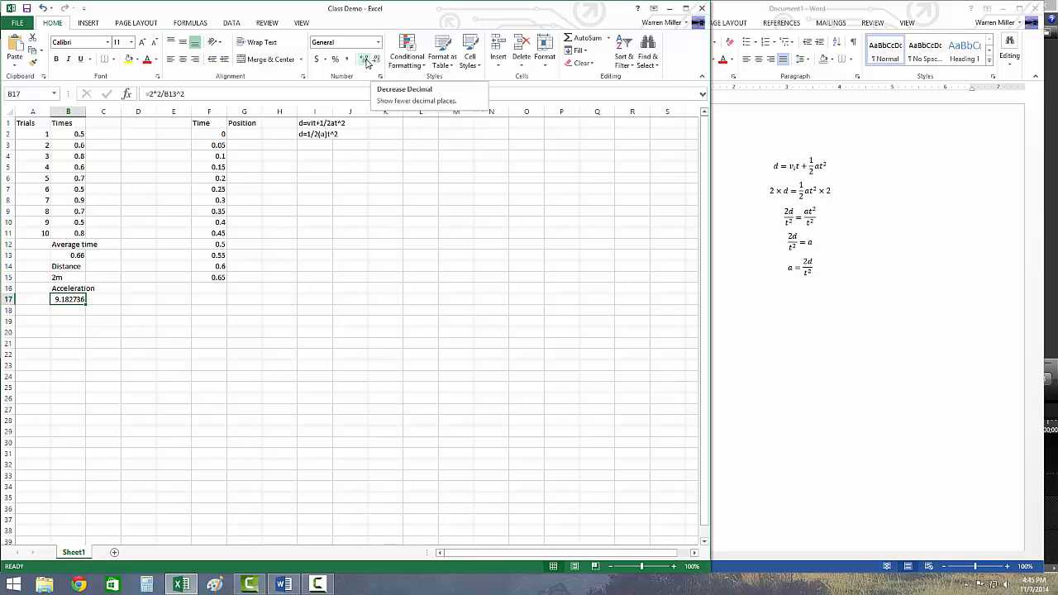
{"action": "left_click", "coordinate": [375, 62]}
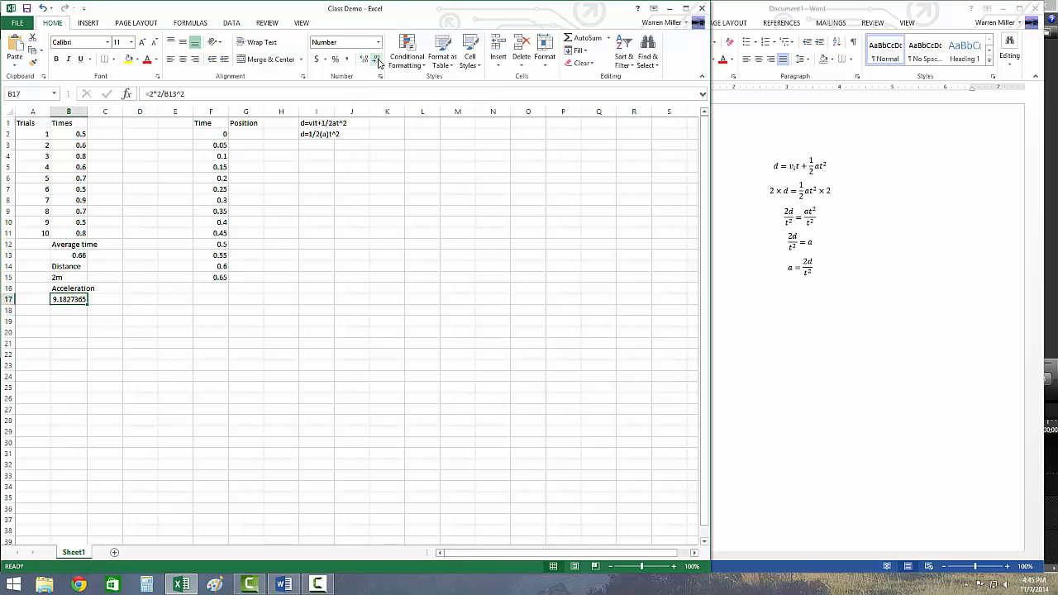
{"action": "left_click", "coordinate": [377, 61]}
{"action": "left_click", "coordinate": [377, 60]}
{"action": "left_click", "coordinate": [377, 61]}
{"action": "left_click", "coordinate": [377, 61]}
{"action": "left_click", "coordinate": [377, 60]}
{"action": "left_click", "coordinate": [377, 60]}
Add the unit to the acceleration label in B16 so it reads "Acceleration (m/s^2)"
{"action": "left_click", "coordinate": [82, 288]}
{"action": "left_click", "coordinate": [230, 96]}
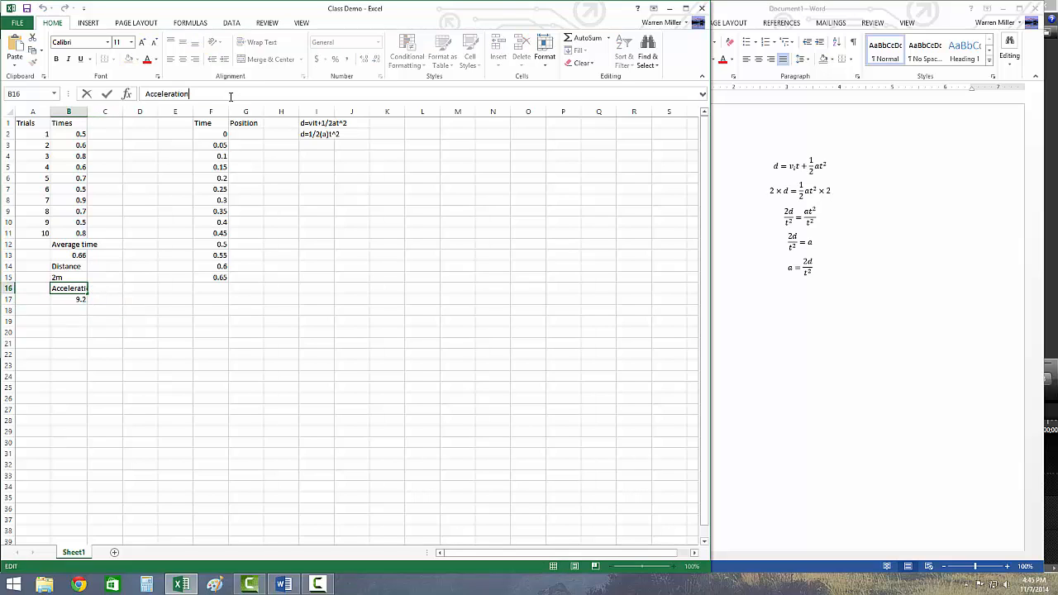
{"action": "type", "text": "(m/s^2"}
{"action": "key", "text": "Return"}
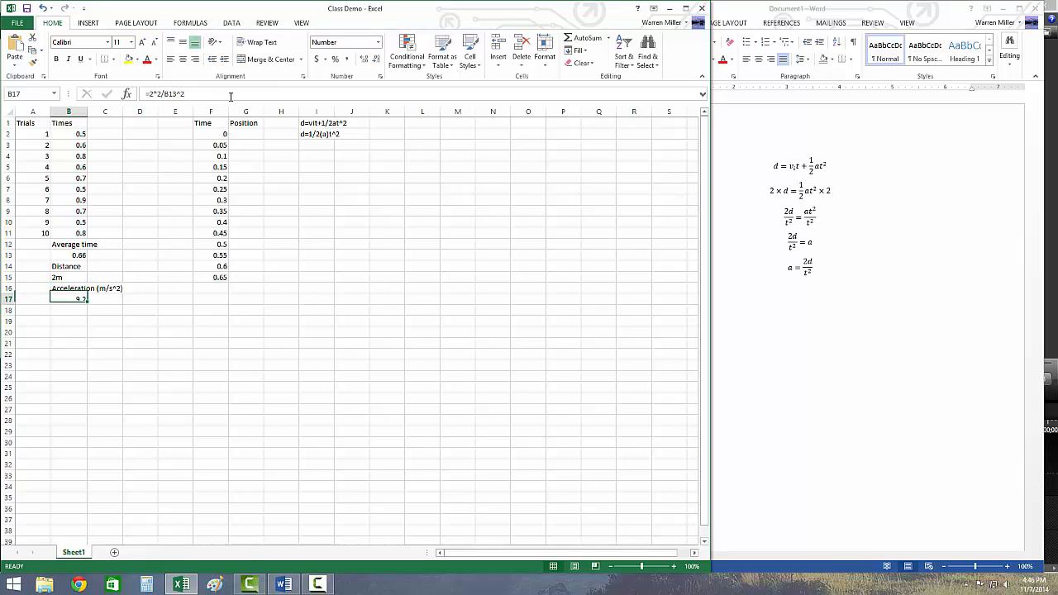
Add the unit to the label in B12 so it reads "Average time (s)"
{"action": "left_click", "coordinate": [83, 308]}
{"action": "left_click", "coordinate": [86, 244]}
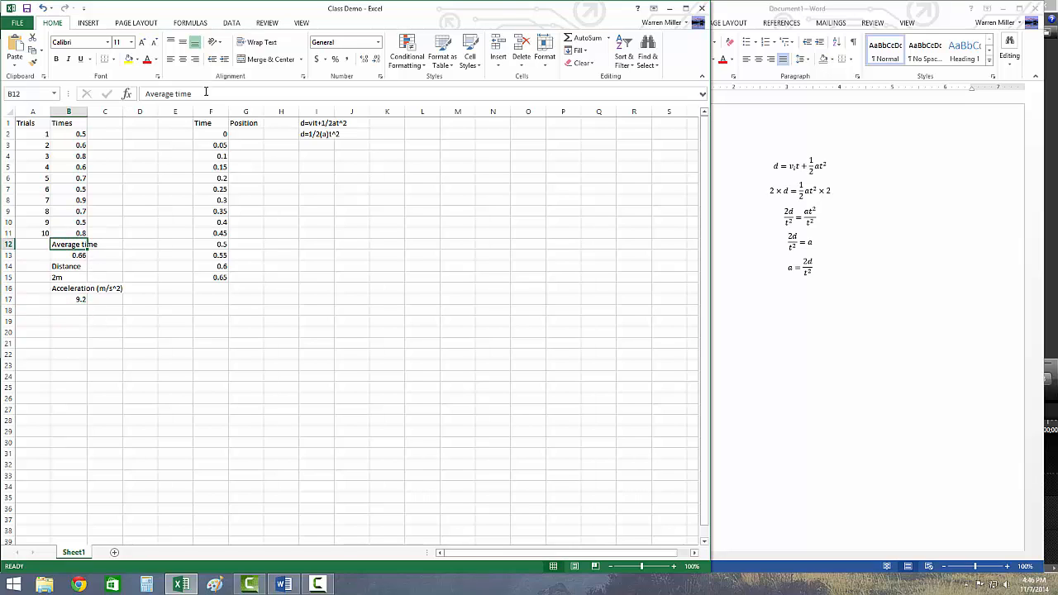
{"action": "left_click", "coordinate": [206, 94]}
{"action": "type", "text": "sec"}
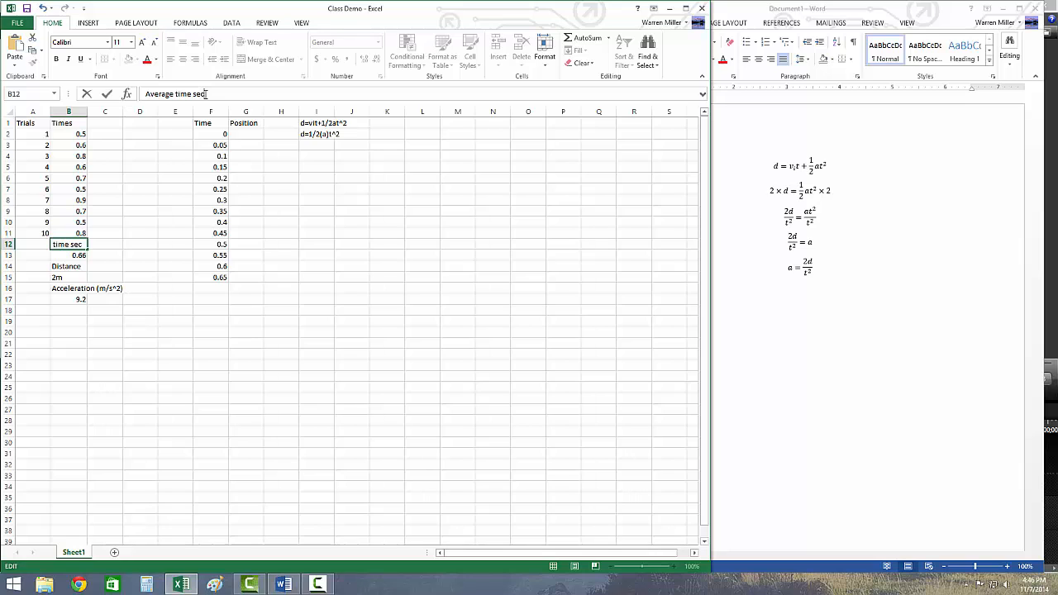
{"action": "key", "text": "BackSpace"}
{"action": "key", "text": "Return"}
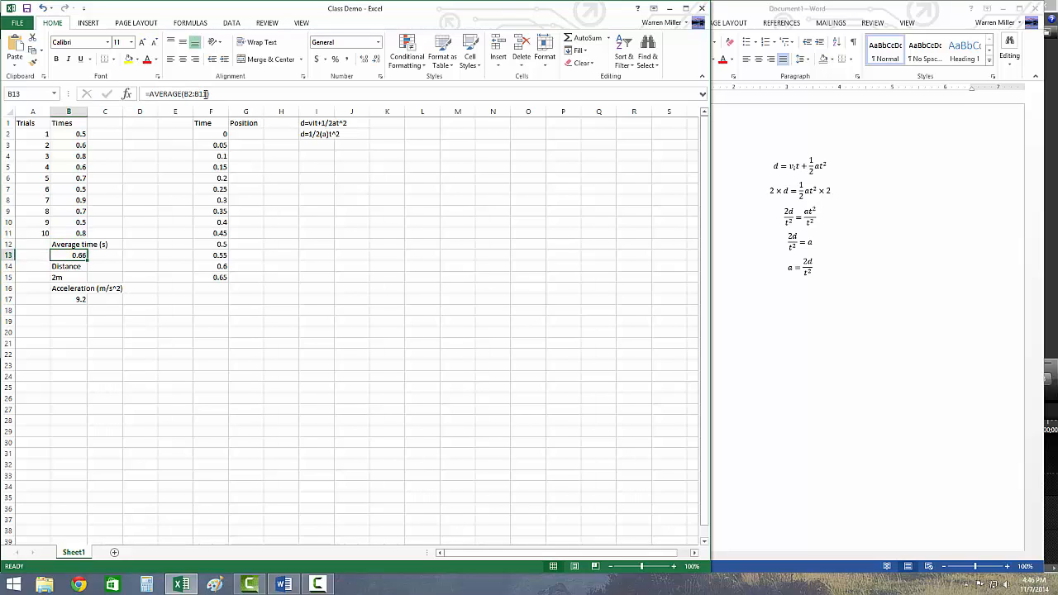
Add the unit to the label in B14 so it reads "Distance (m)"
{"action": "key", "text": "Down"}
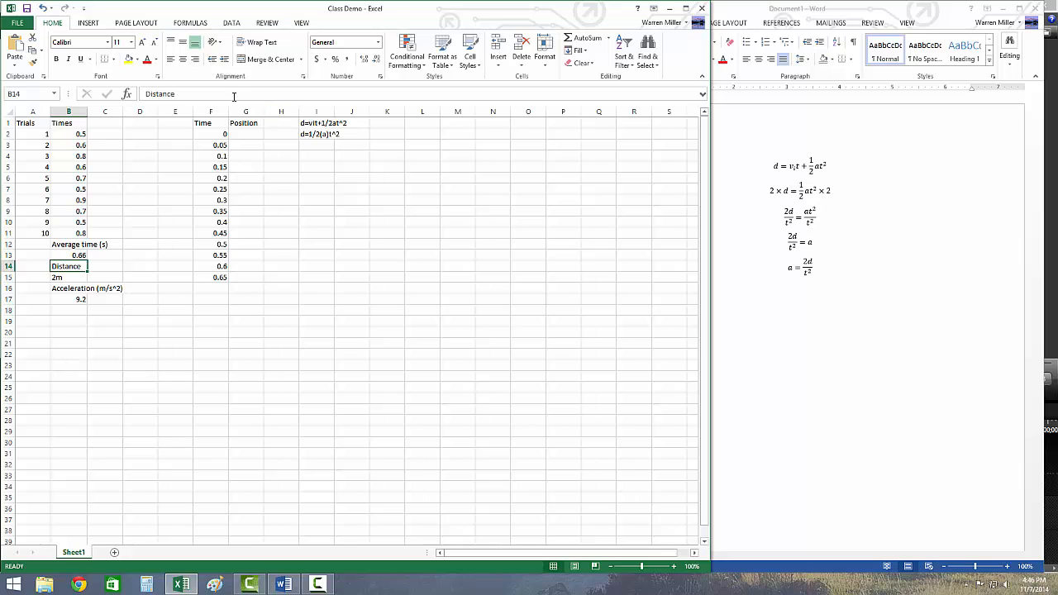
{"action": "left_click", "coordinate": [234, 95]}
{"action": "type", "text": "(m"}
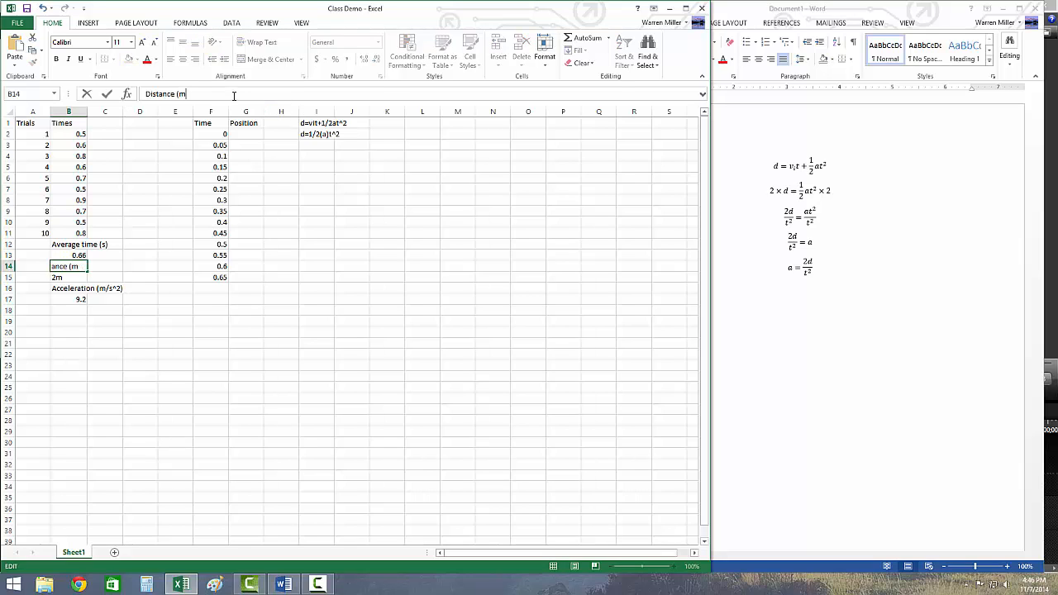
{"action": "key", "text": "Return"}
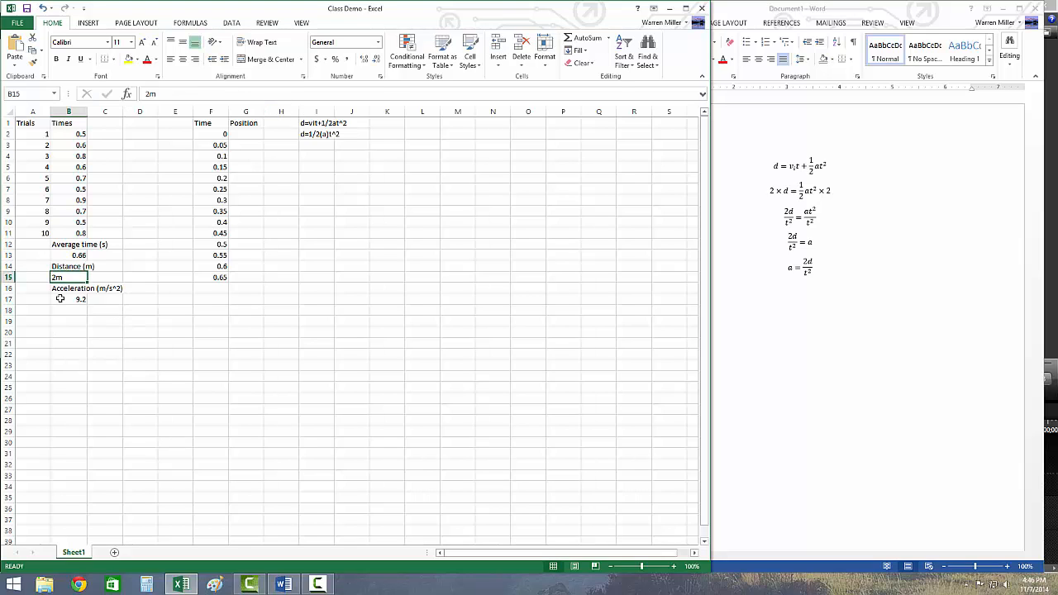
{"action": "left_click_drag", "start_coordinate": [61, 298], "coordinate": [34, 299]}
{"action": "left_click", "coordinate": [105, 303]}
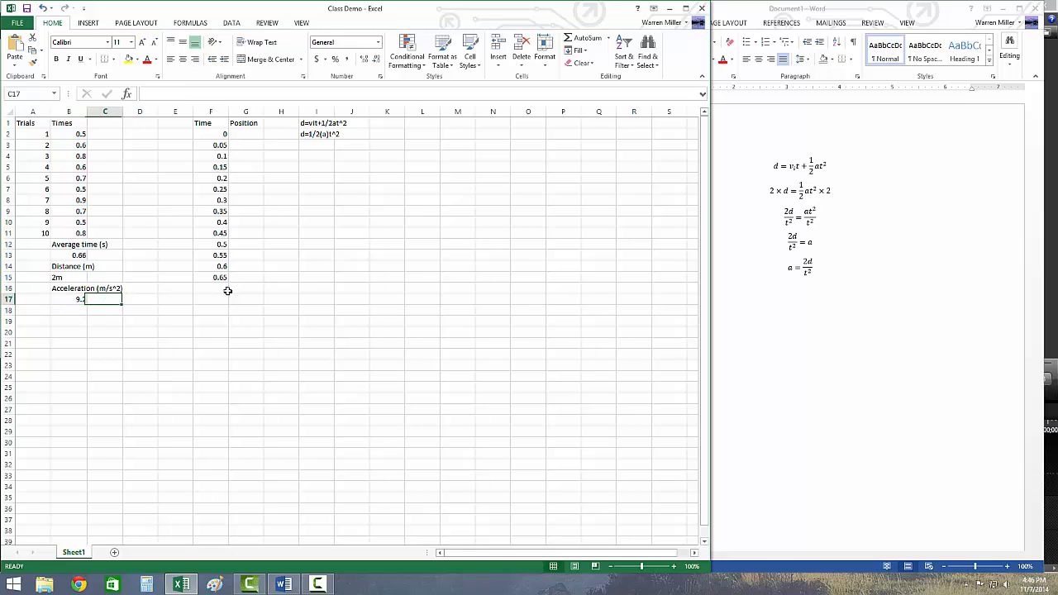
Enter the formula =(.5)*9.2*F2 in G2 to calculate the first position from its time value
{"action": "left_click", "coordinate": [254, 135]}
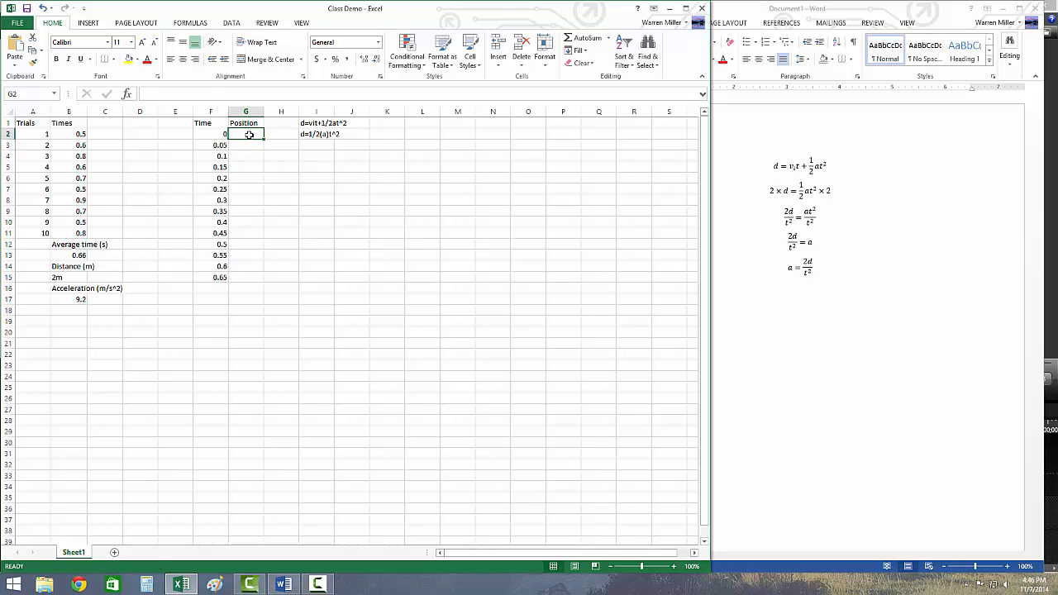
{"action": "left_click", "coordinate": [200, 97]}
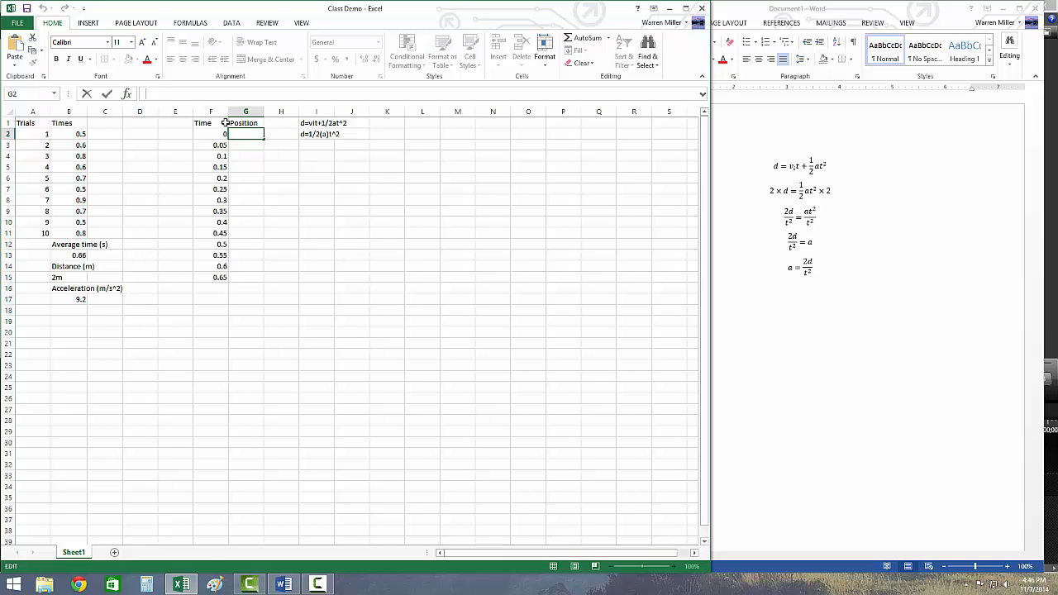
{"action": "type", "text": "="}
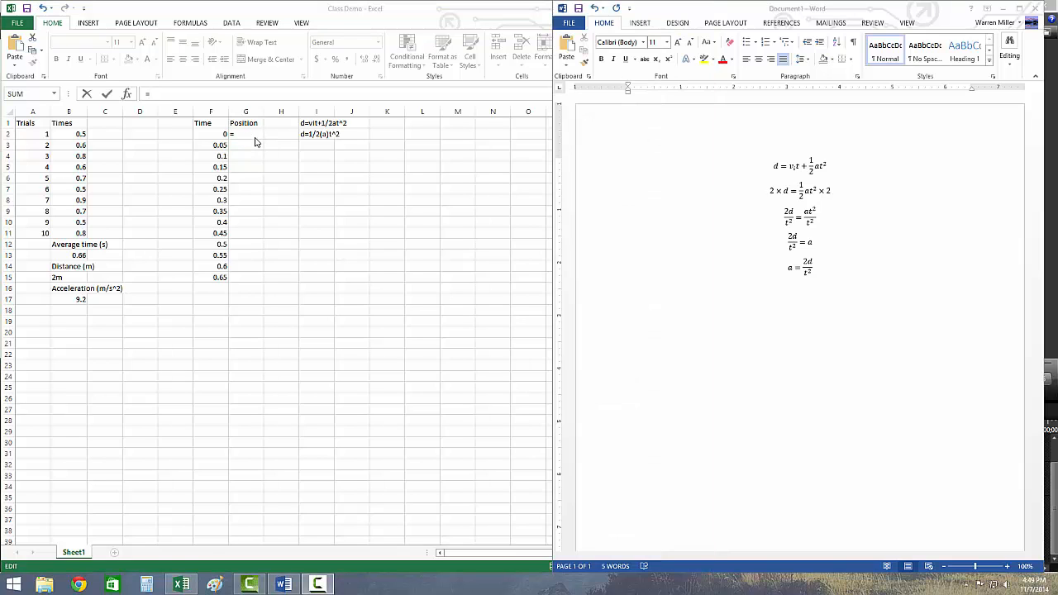
{"action": "left_click", "coordinate": [254, 134]}
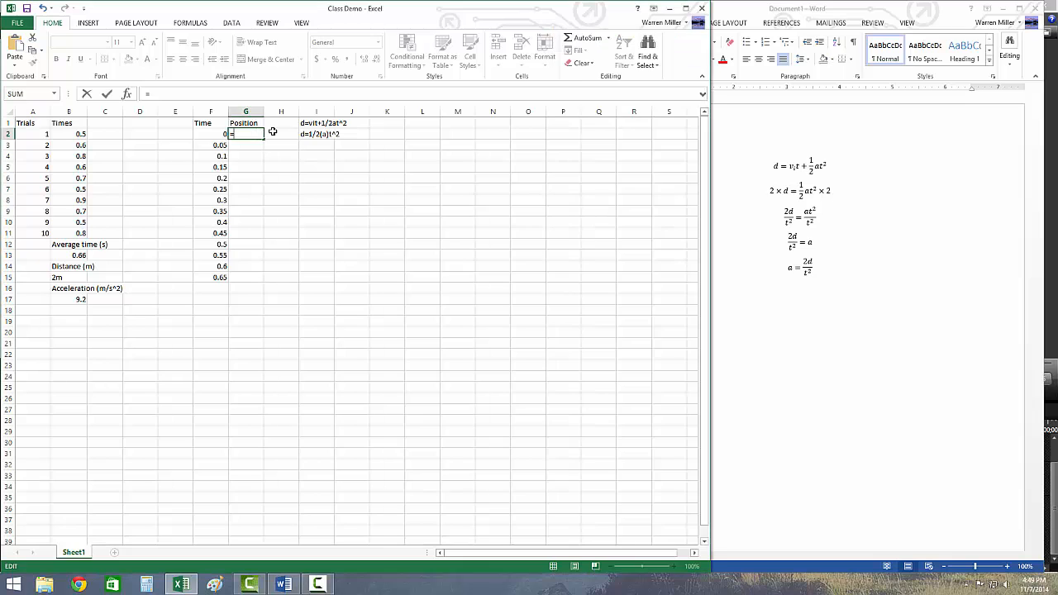
{"action": "left_click", "coordinate": [323, 137]}
{"action": "key", "text": "BackSpace"}
{"action": "key", "text": "BackSpace"}
{"action": "left_click", "coordinate": [240, 136]}
{"action": "type", "text": "("}
{"action": "type", "text": "^"}
{"action": "type", "text": "9."}
{"action": "left_click", "coordinate": [207, 134]}
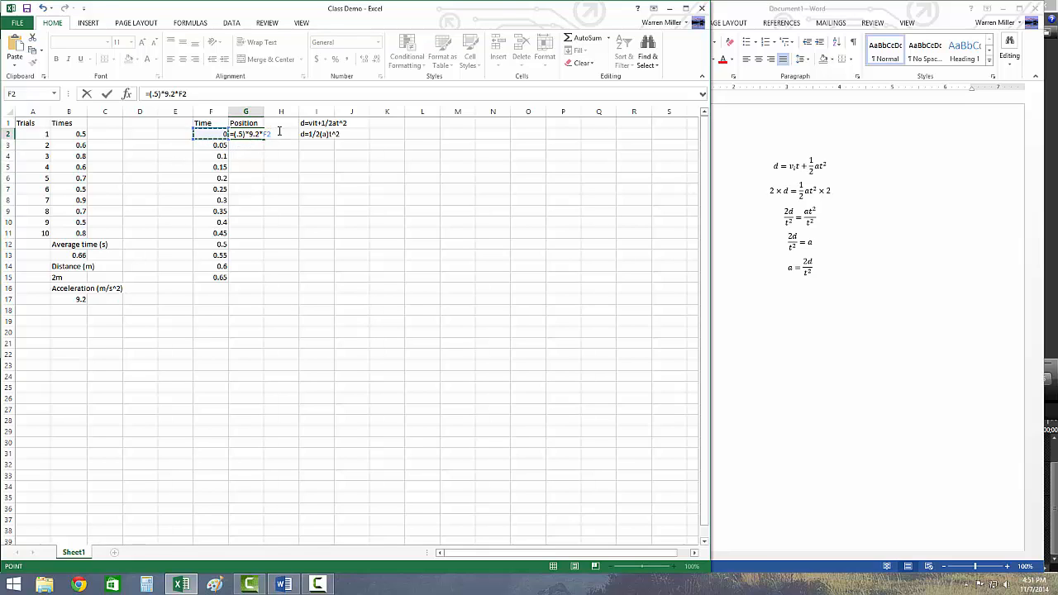
{"action": "key", "text": "Return"}
Review the position formula in G2 against the time in F2 and the equation d=1/2(a)t^2
{"action": "left_click", "coordinate": [262, 135]}
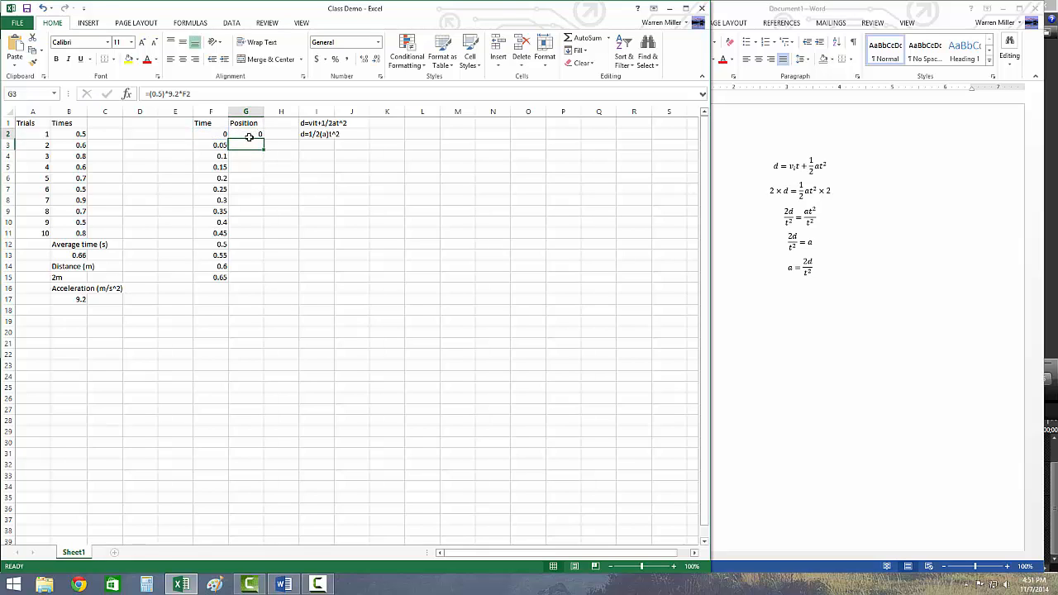
{"action": "left_click", "coordinate": [224, 135]}
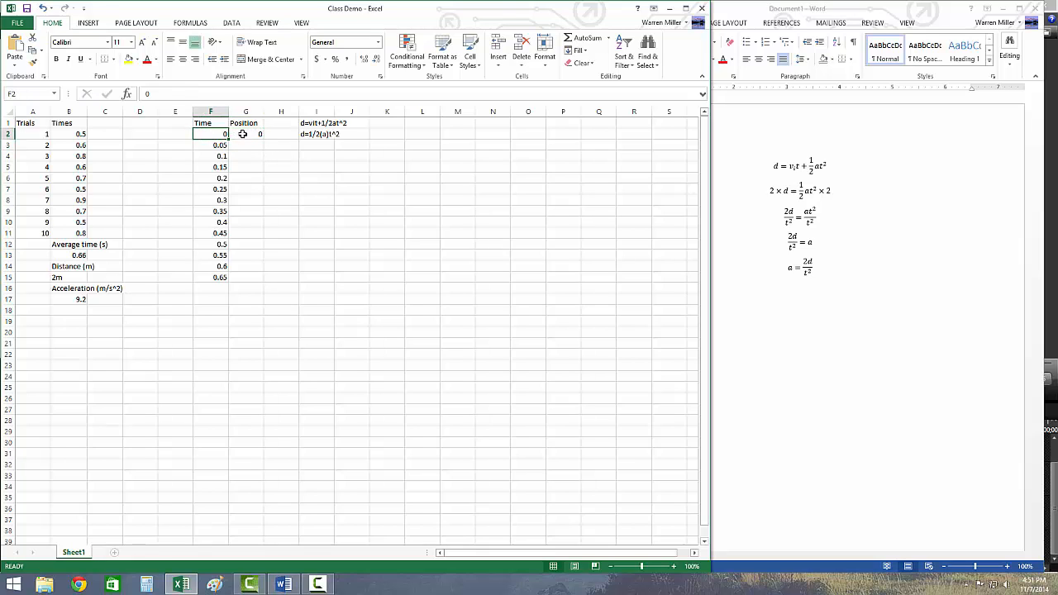
{"action": "left_click", "coordinate": [245, 134]}
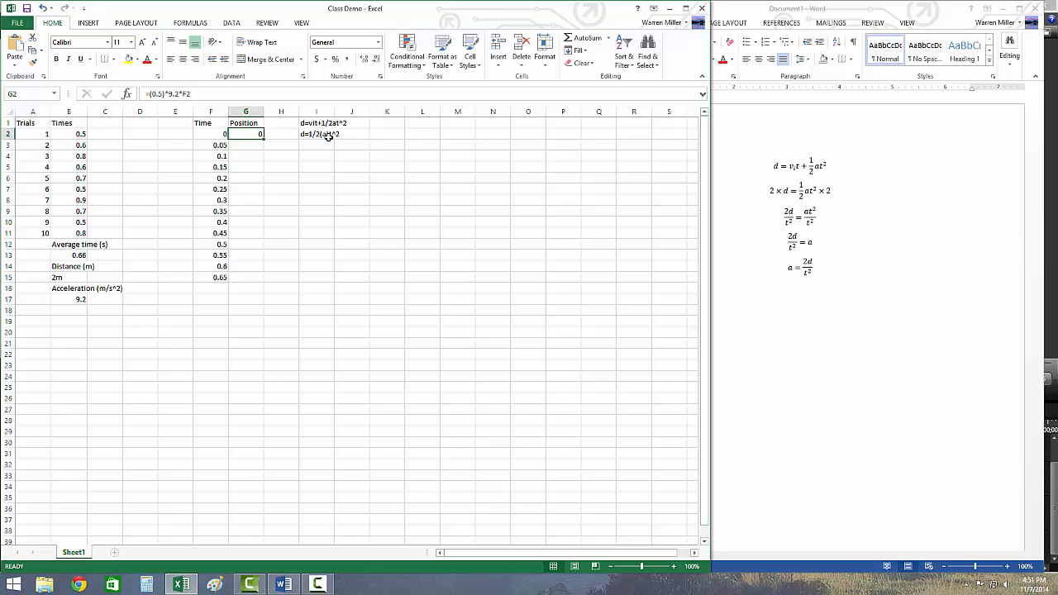
{"action": "left_click", "coordinate": [249, 146]}
{"action": "left_click", "coordinate": [250, 133]}
{"action": "left_click", "coordinate": [168, 93]}
{"action": "left_click_drag", "start_coordinate": [185, 95], "coordinate": [145, 94]}
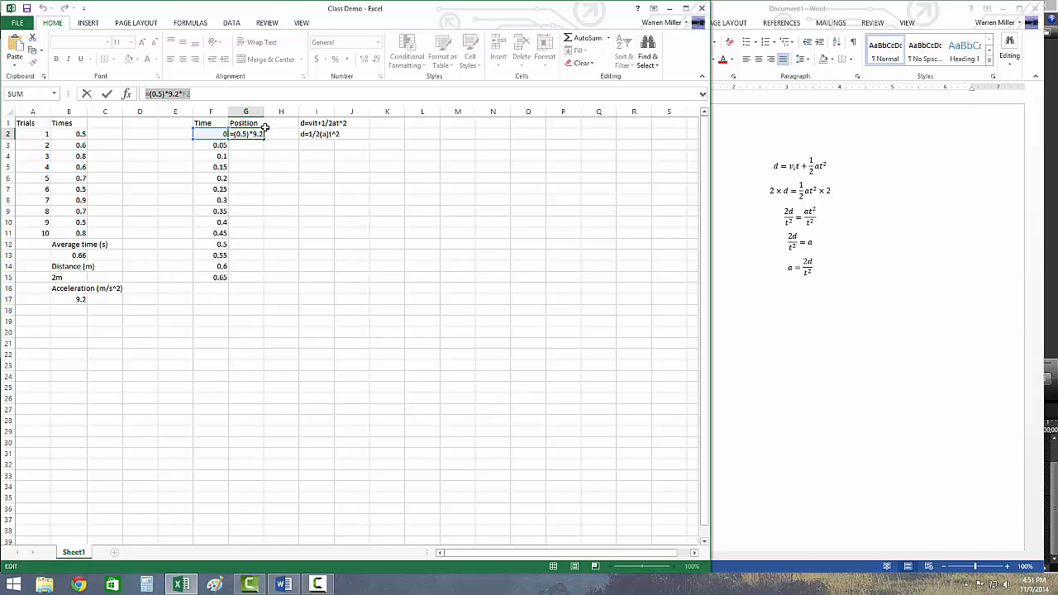
{"action": "key", "text": "Return"}
Copy the position formula from G2 down into G3
{"action": "left_click", "coordinate": [261, 134]}
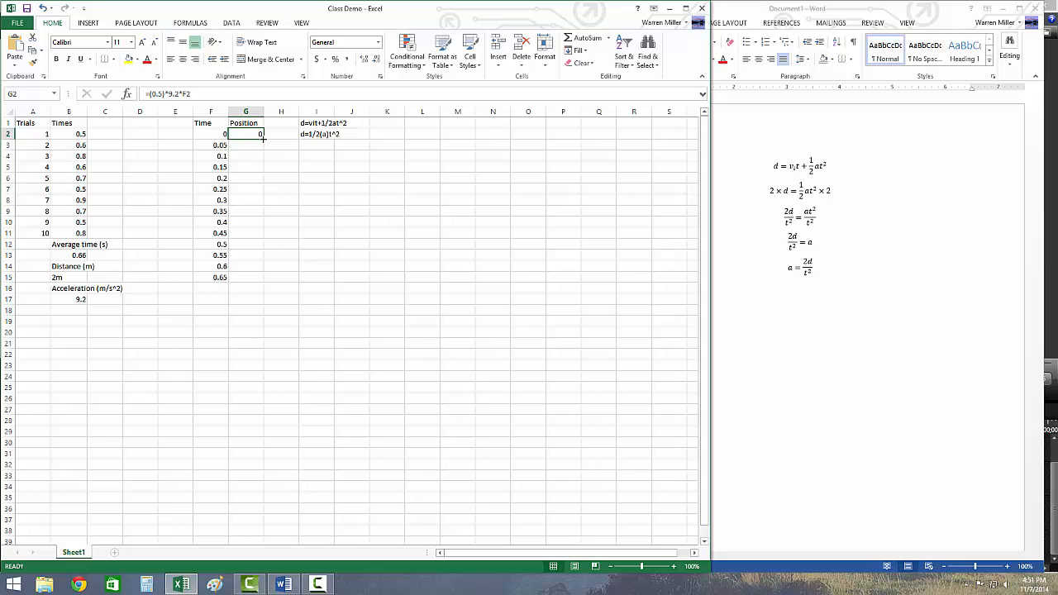
{"action": "left_click_drag", "start_coordinate": [263, 139], "coordinate": [266, 148]}
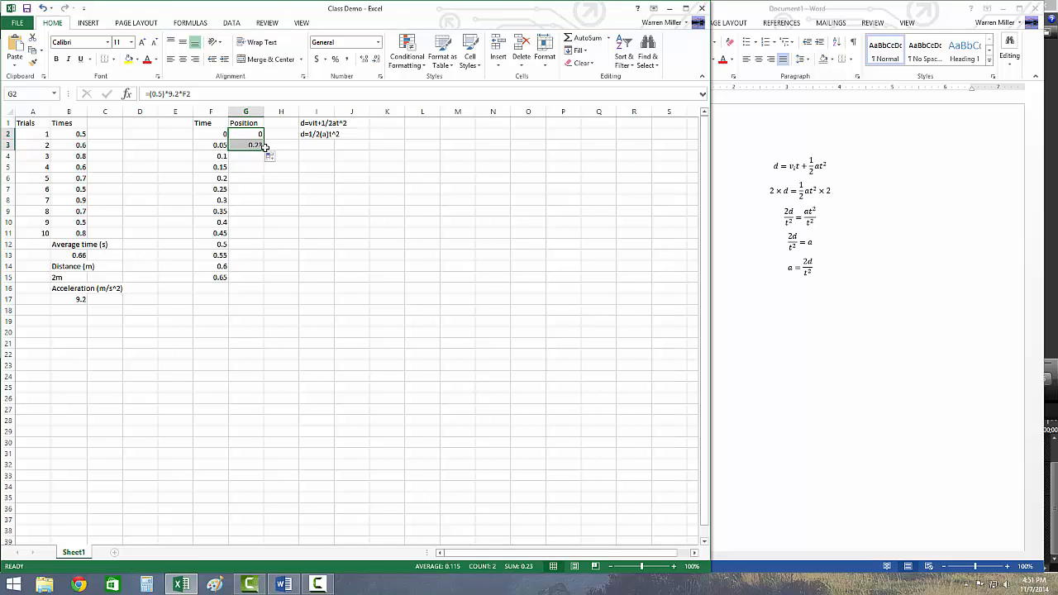
{"action": "left_click", "coordinate": [255, 146]}
{"action": "left_click", "coordinate": [256, 134]}
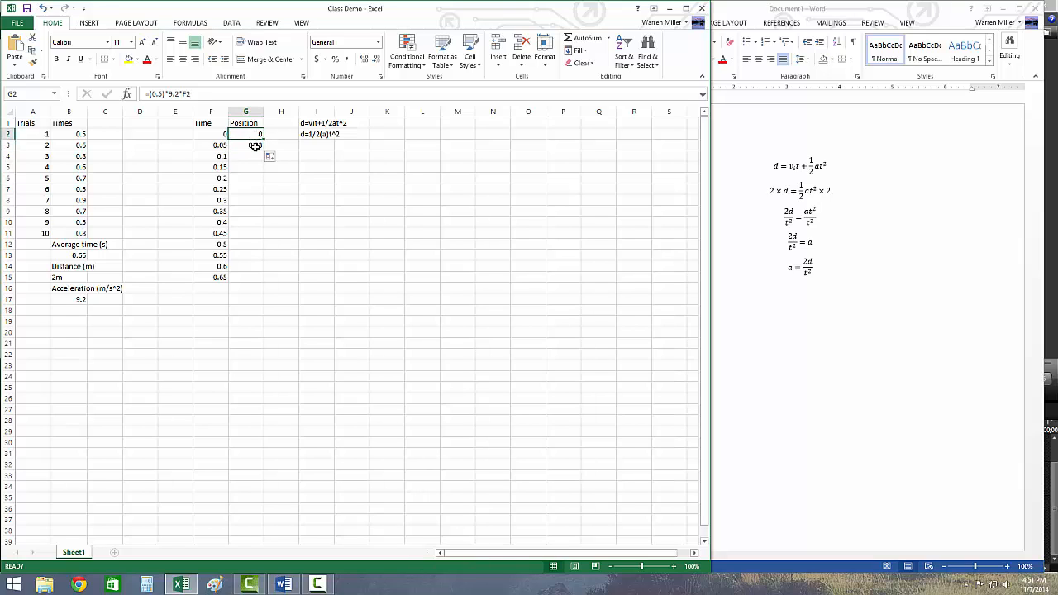
{"action": "left_click", "coordinate": [255, 146]}
Add the unit to the position heading in G1 so it reads "Position(m)"
{"action": "left_click", "coordinate": [253, 125]}
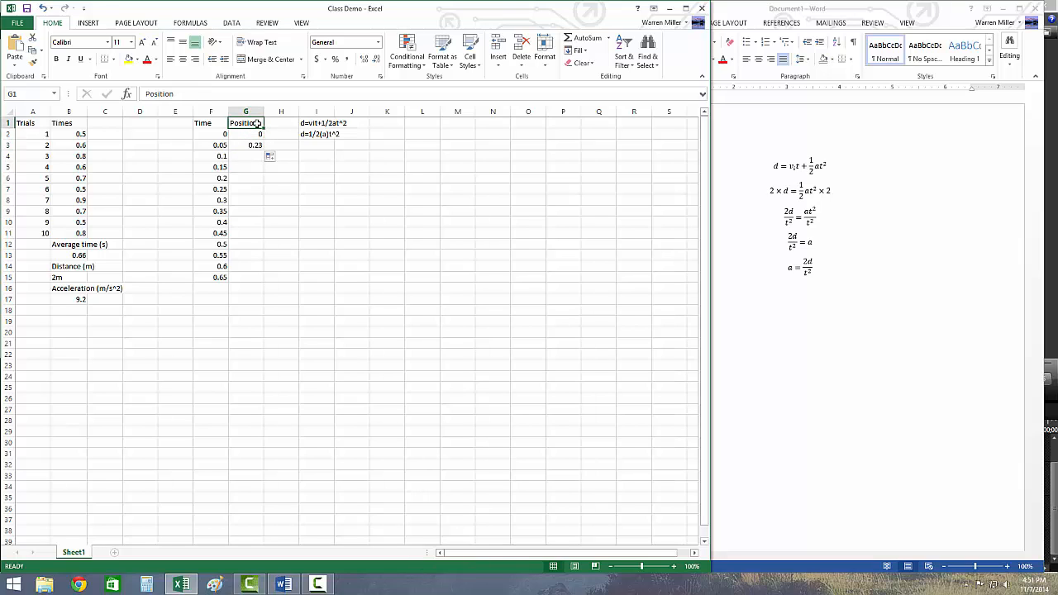
{"action": "left_click", "coordinate": [245, 93]}
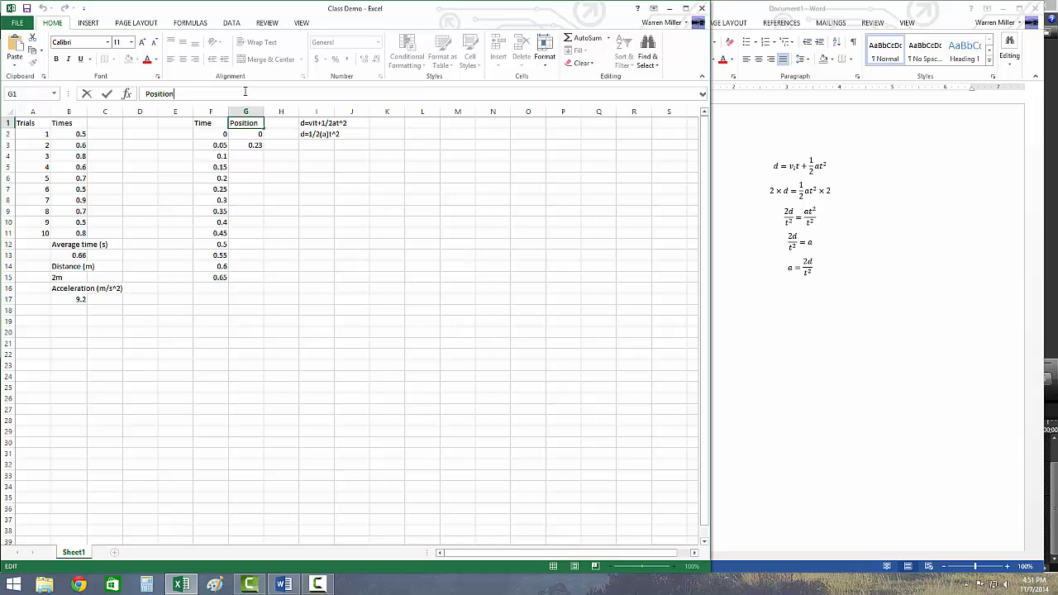
{"action": "type", "text": "(m"}
{"action": "key", "text": "Return"}
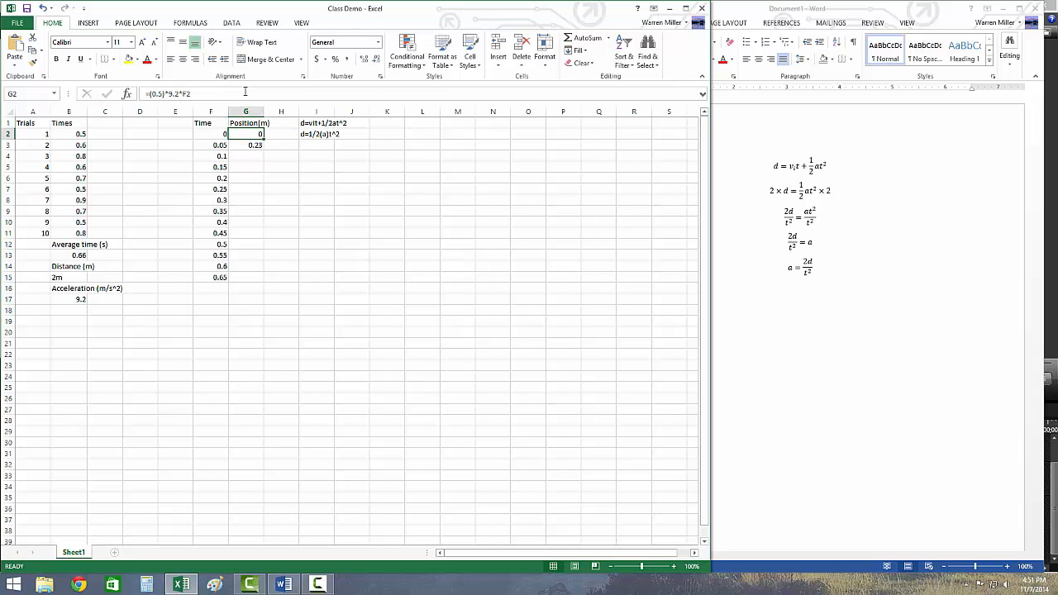
Compare the position formulas in G2 and G3 with the time value in F3
{"action": "left_click", "coordinate": [219, 145]}
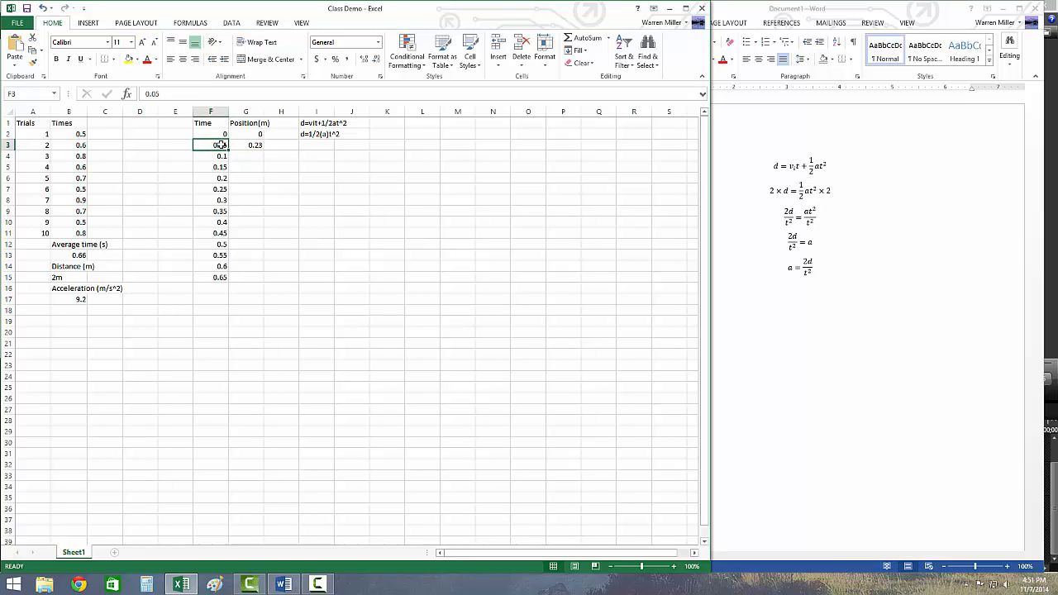
{"action": "left_click", "coordinate": [245, 145]}
{"action": "left_click", "coordinate": [252, 135]}
{"action": "left_click", "coordinate": [253, 145]}
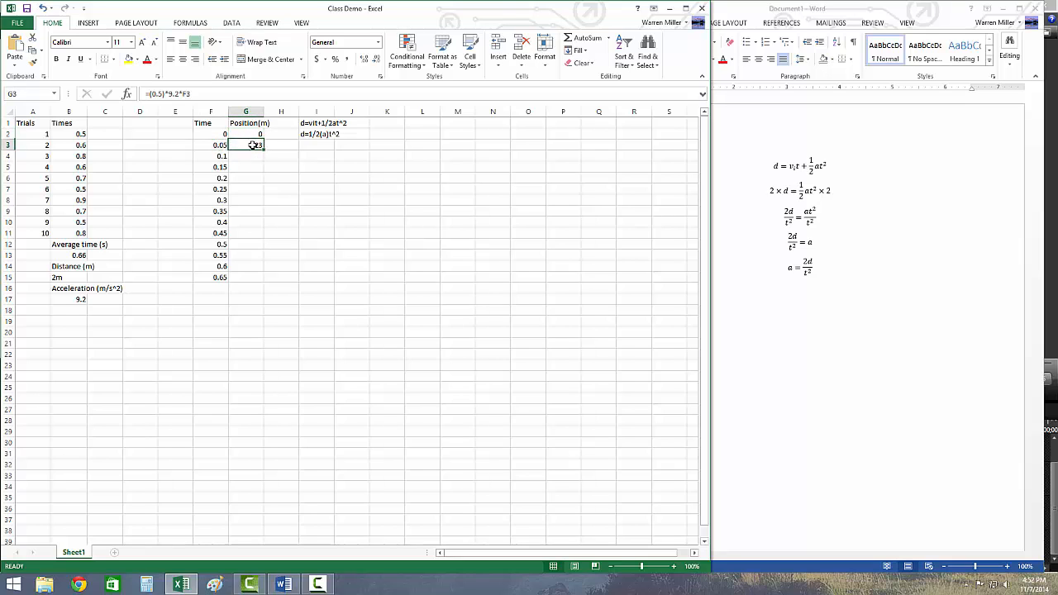
Fill the position formula from G3 down through G15
{"action": "key", "text": "Up"}
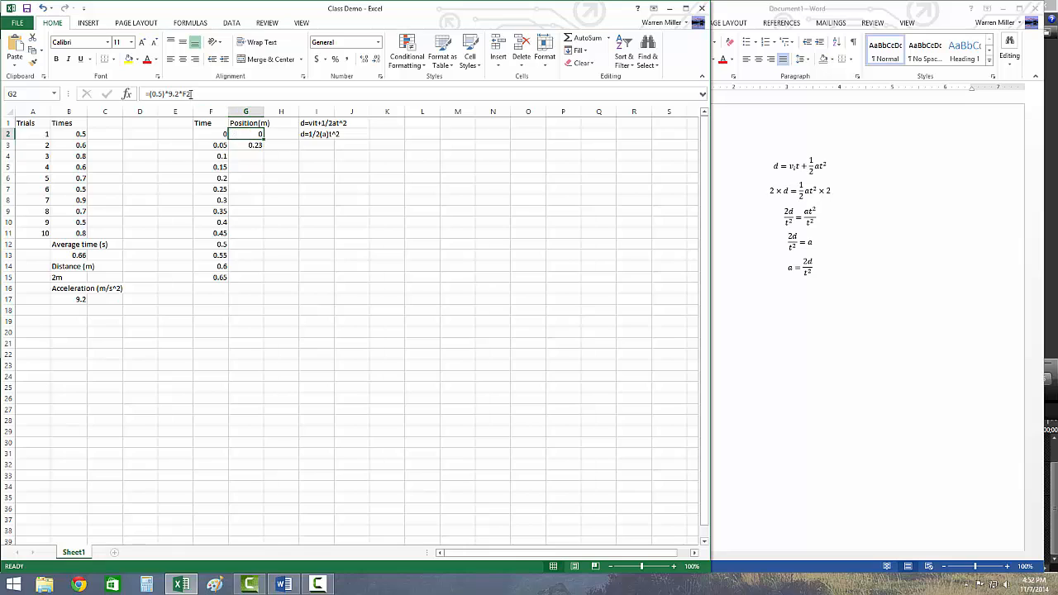
{"action": "left_click", "coordinate": [260, 145]}
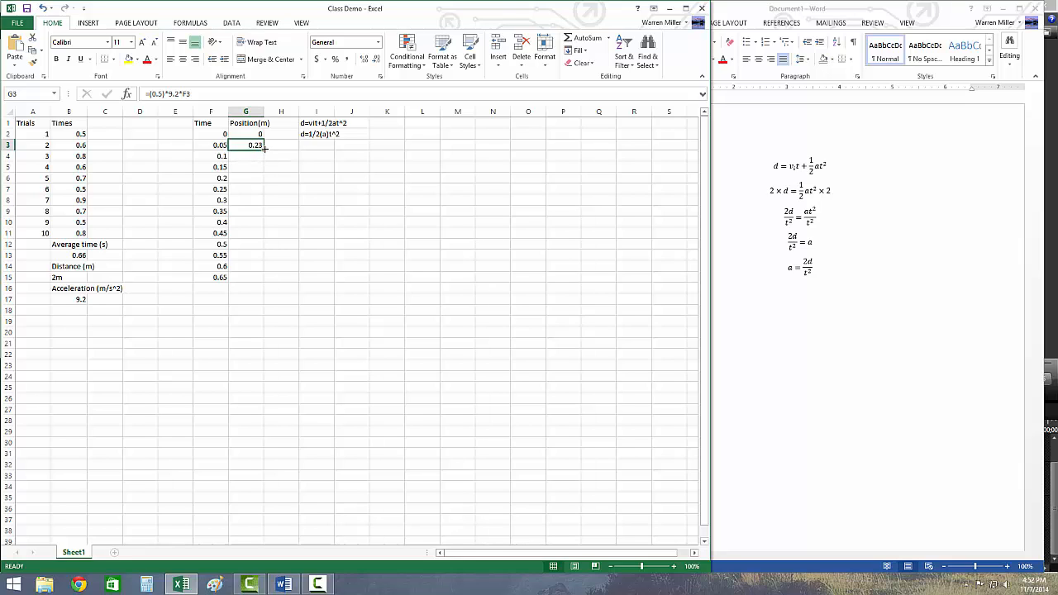
{"action": "left_click_drag", "start_coordinate": [263, 149], "coordinate": [267, 281]}
{"action": "left_click", "coordinate": [281, 267]}
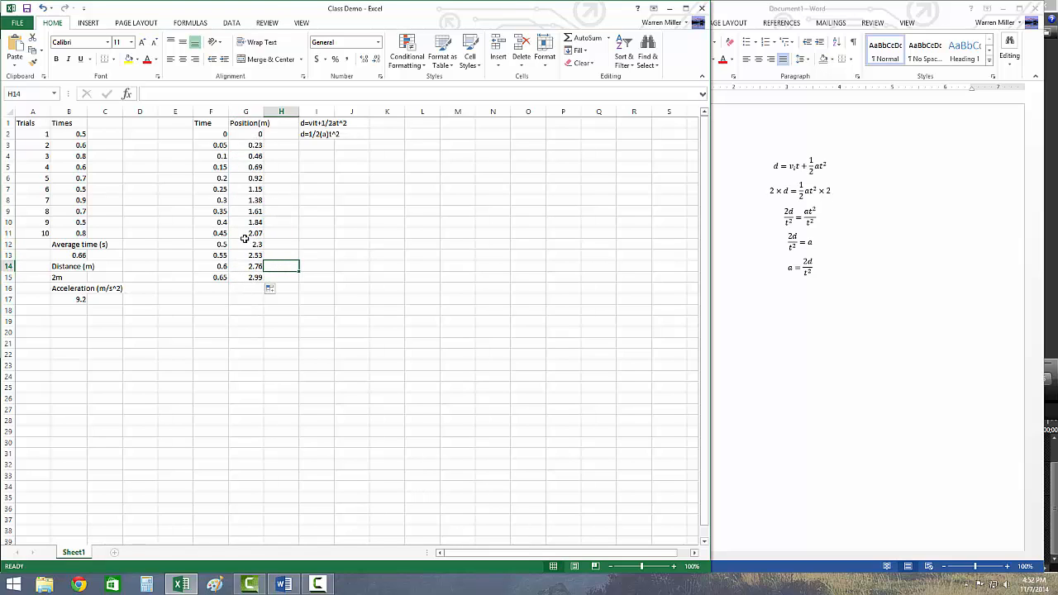
Examine the average time in B13, the times in column F and the position formulas down column G
{"action": "left_click", "coordinate": [83, 256]}
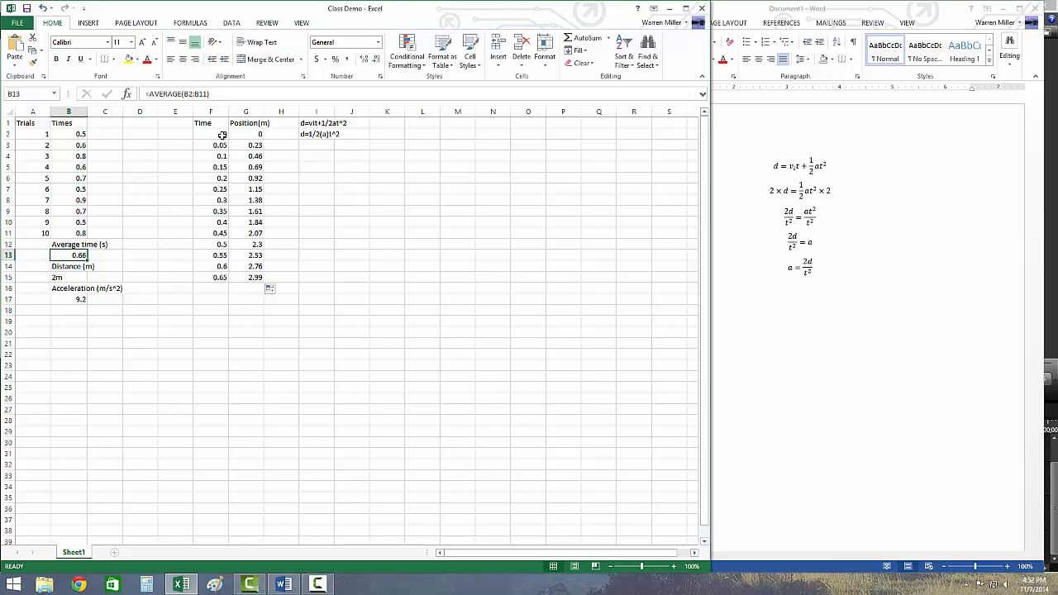
{"action": "left_click_drag", "start_coordinate": [222, 134], "coordinate": [220, 221]}
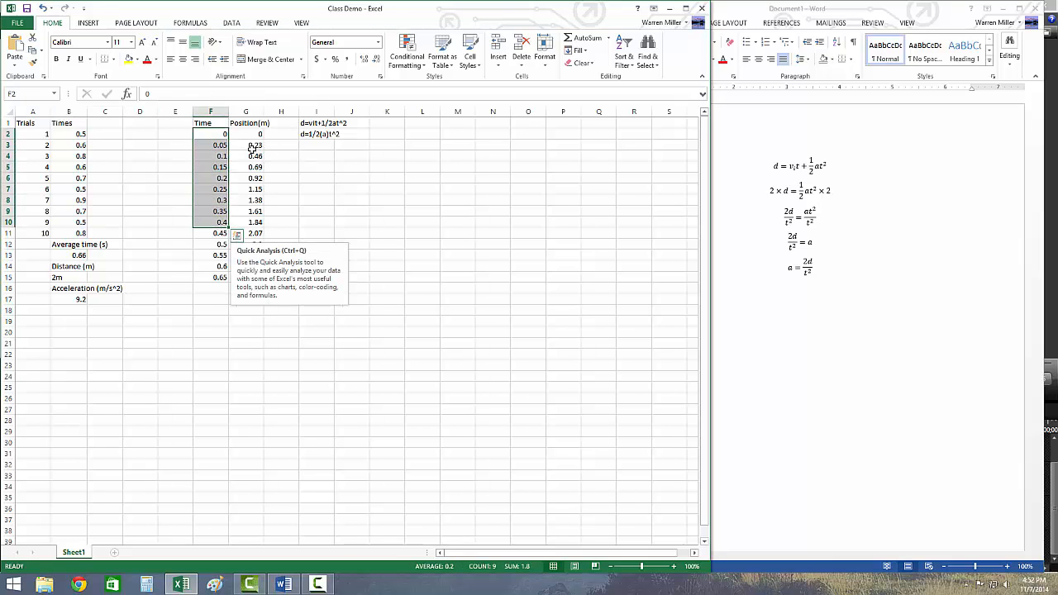
{"action": "left_click", "coordinate": [254, 134]}
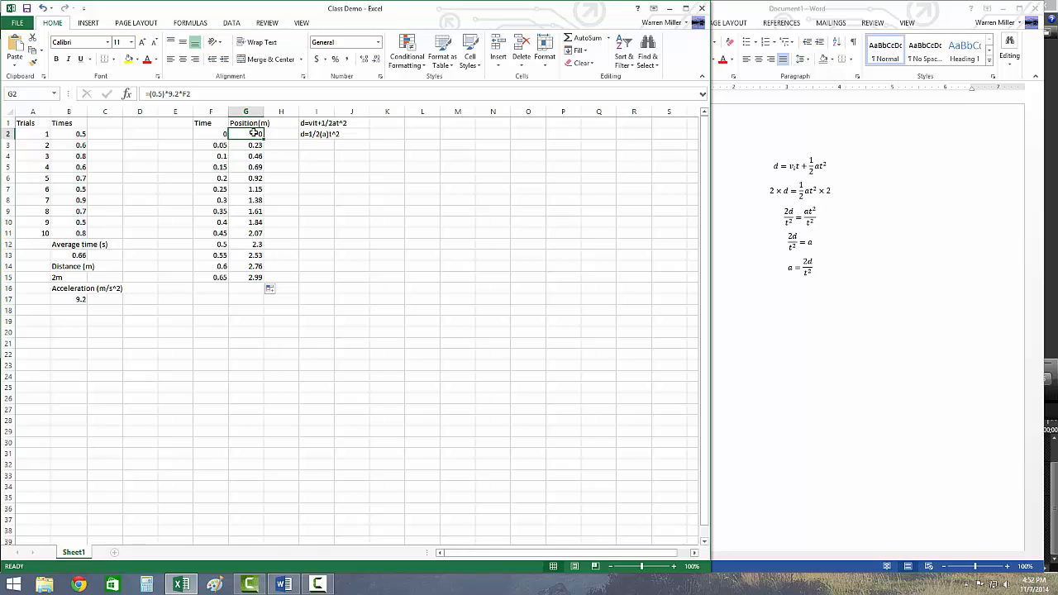
{"action": "left_click", "coordinate": [222, 133]}
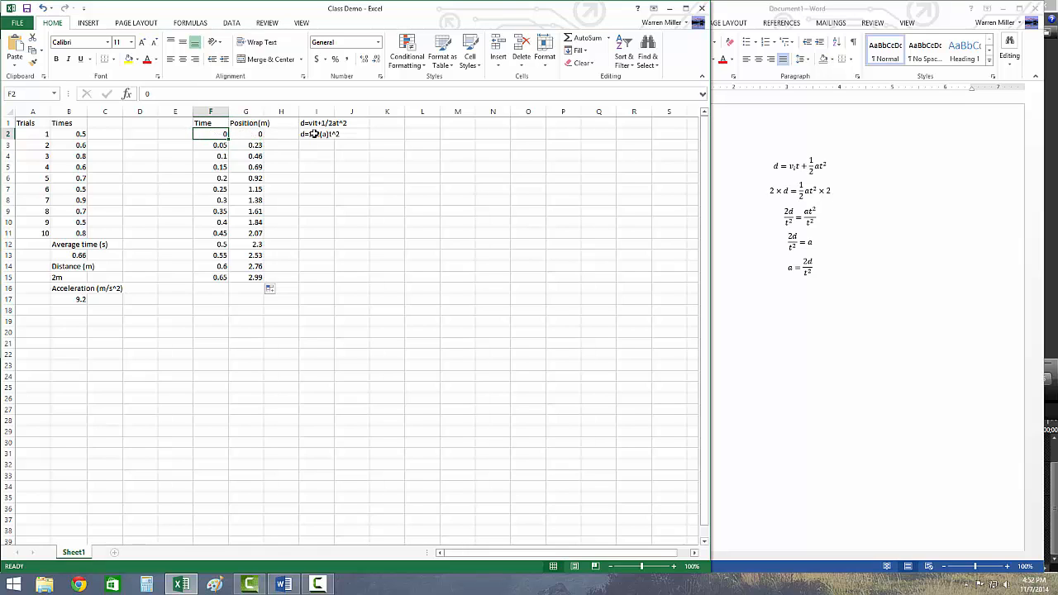
{"action": "left_click", "coordinate": [257, 136]}
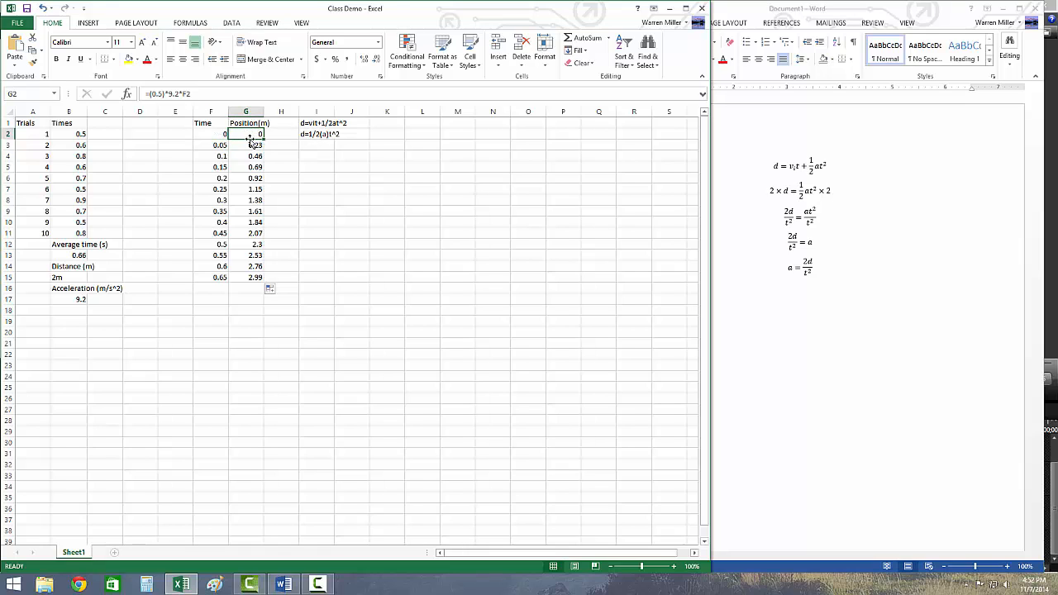
{"action": "left_click", "coordinate": [251, 156]}
{"action": "left_click", "coordinate": [253, 177]}
{"action": "left_click", "coordinate": [254, 188]}
{"action": "left_click_drag", "start_coordinate": [254, 213], "coordinate": [255, 223]}
{"action": "left_click", "coordinate": [255, 235]}
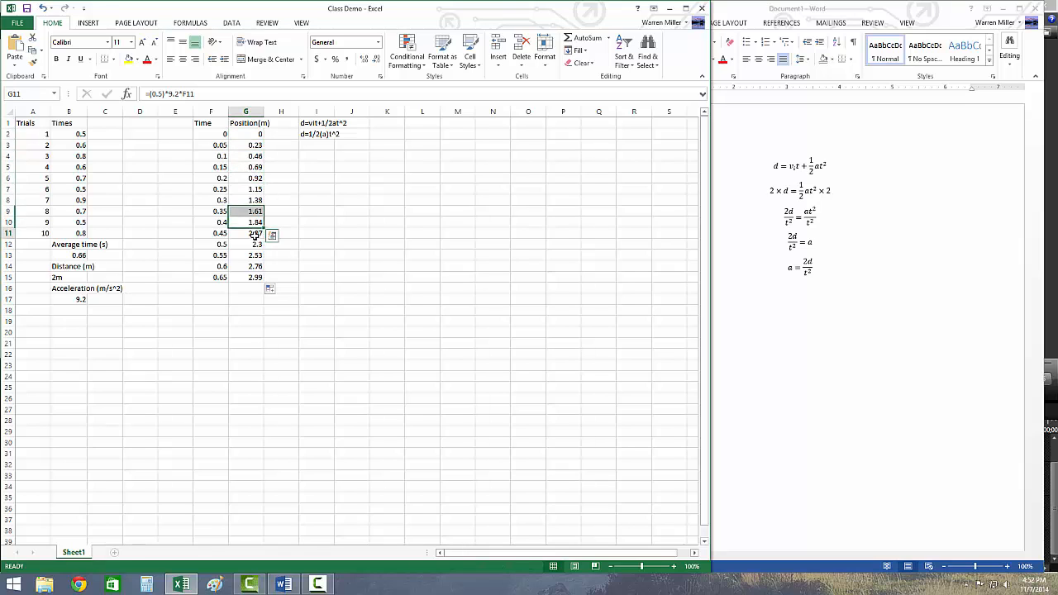
{"action": "left_click", "coordinate": [255, 278]}
{"action": "left_click_drag", "start_coordinate": [255, 302], "coordinate": [257, 311]}
{"action": "left_click", "coordinate": [282, 356]}
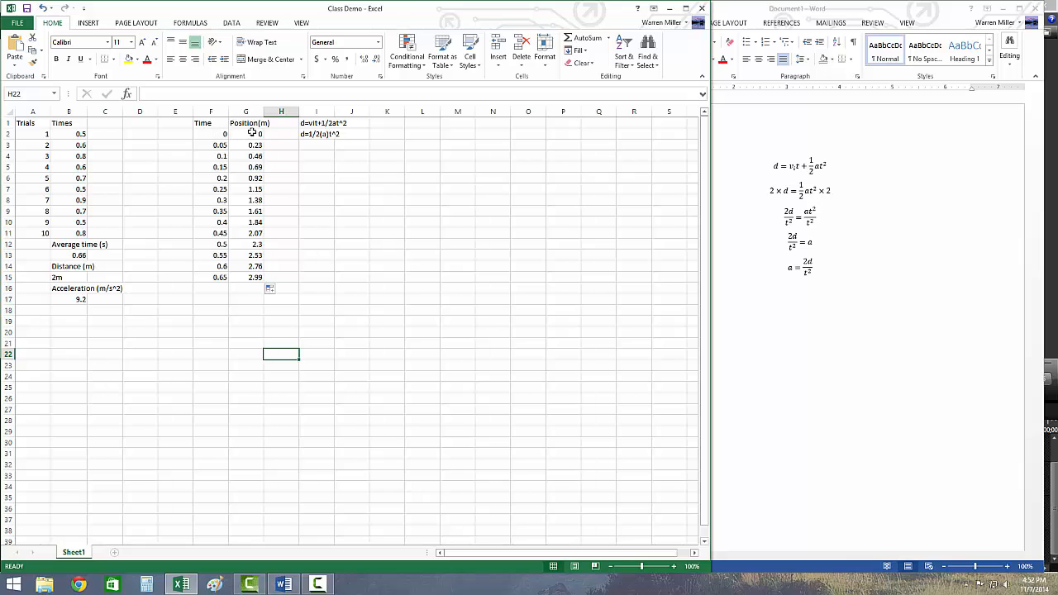
Review the acceleration in B17, average time in B13 and distance in B15 against the position formula in G2
{"action": "left_click", "coordinate": [80, 300]}
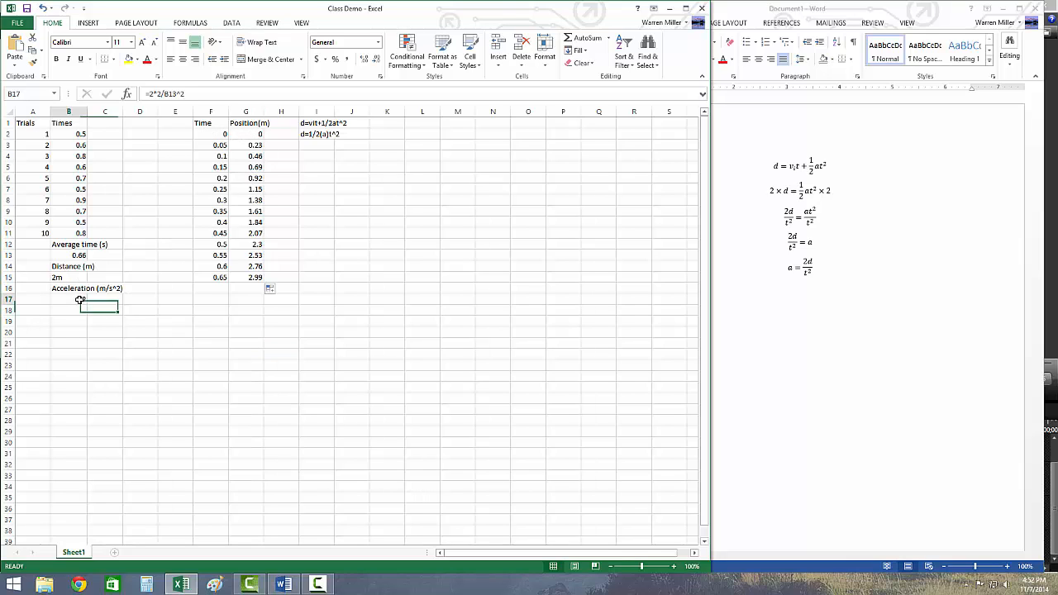
{"action": "left_click", "coordinate": [78, 256]}
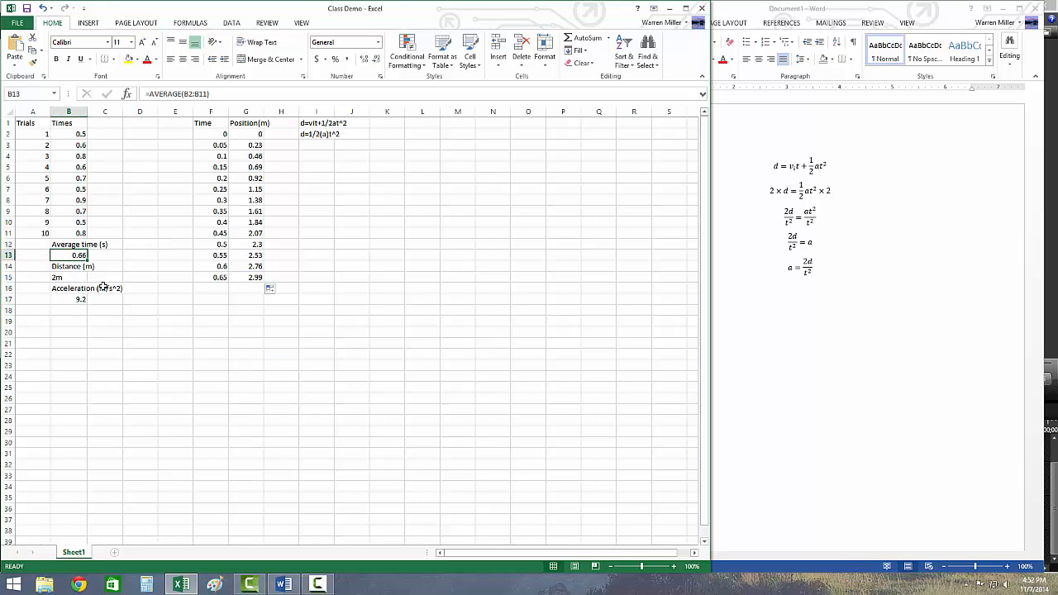
{"action": "left_click", "coordinate": [91, 278]}
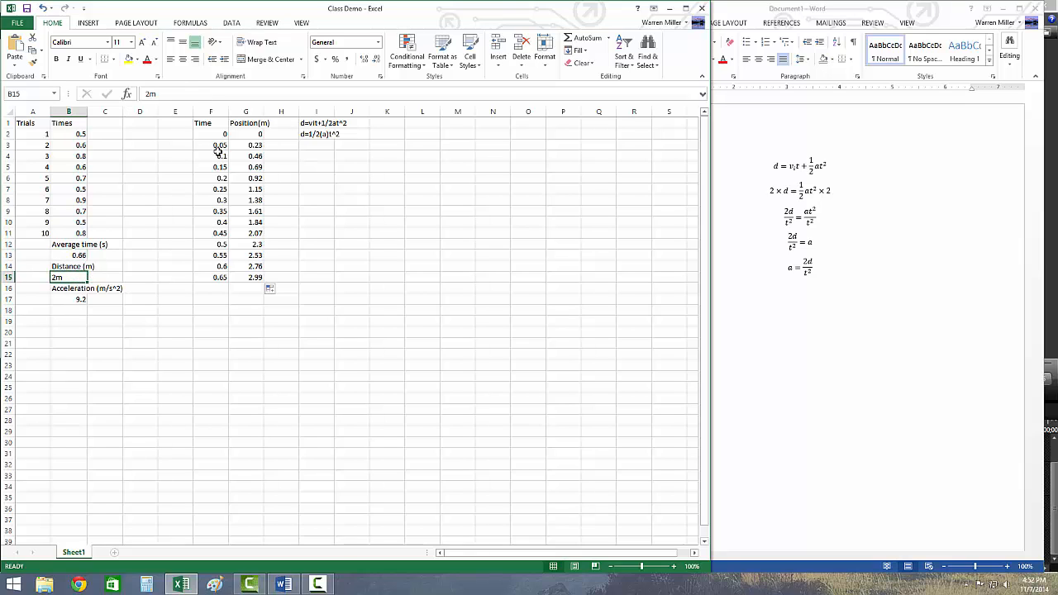
{"action": "left_click", "coordinate": [249, 137]}
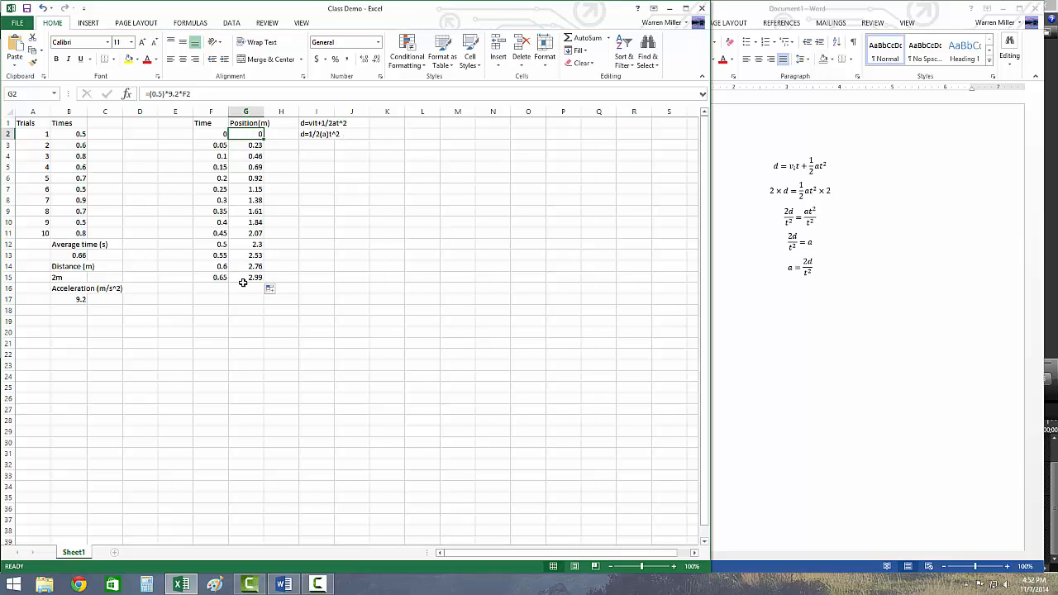
Delete the two reference equations in I1:I2
{"action": "left_click_drag", "start_coordinate": [311, 124], "coordinate": [313, 135]}
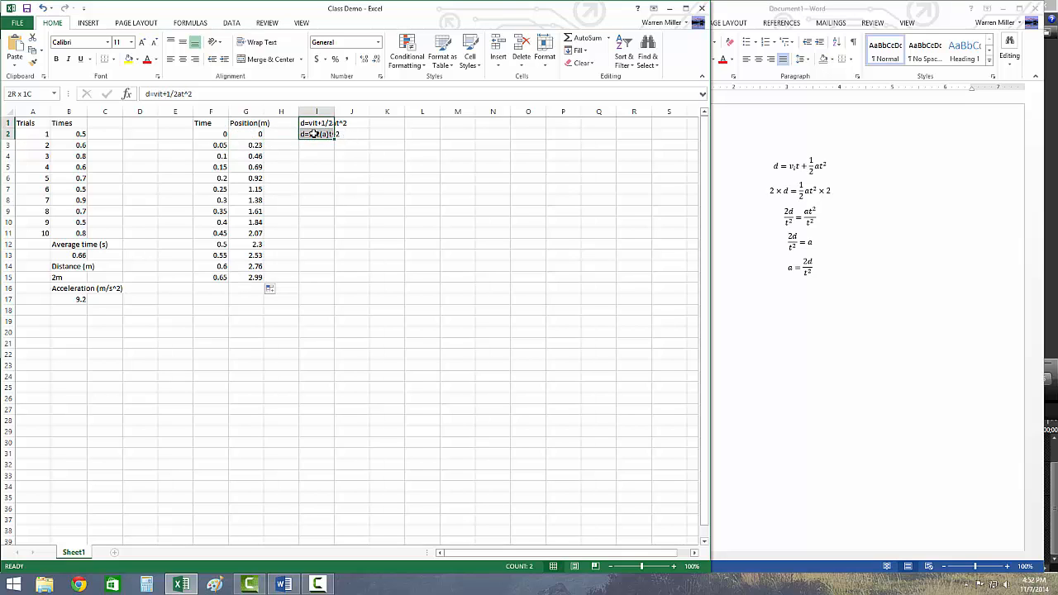
{"action": "key", "text": "Delete"}
{"action": "left_click", "coordinate": [329, 166]}
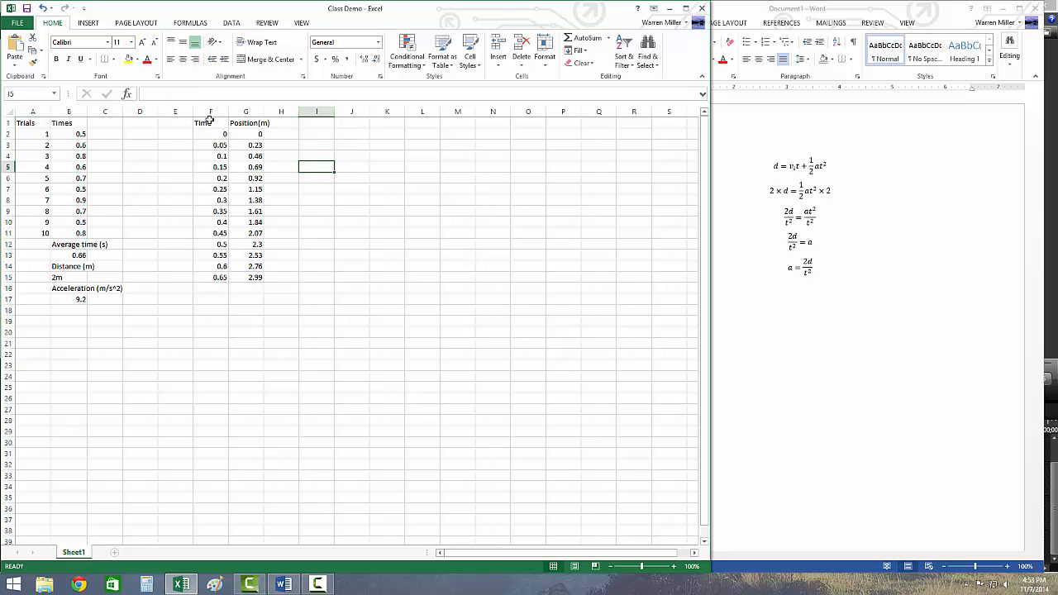
Insert a markers-only scatter chart of the Time and Position(m) data in F1:G15 and move it beside the table
{"action": "left_click_drag", "start_coordinate": [204, 123], "coordinate": [241, 281]}
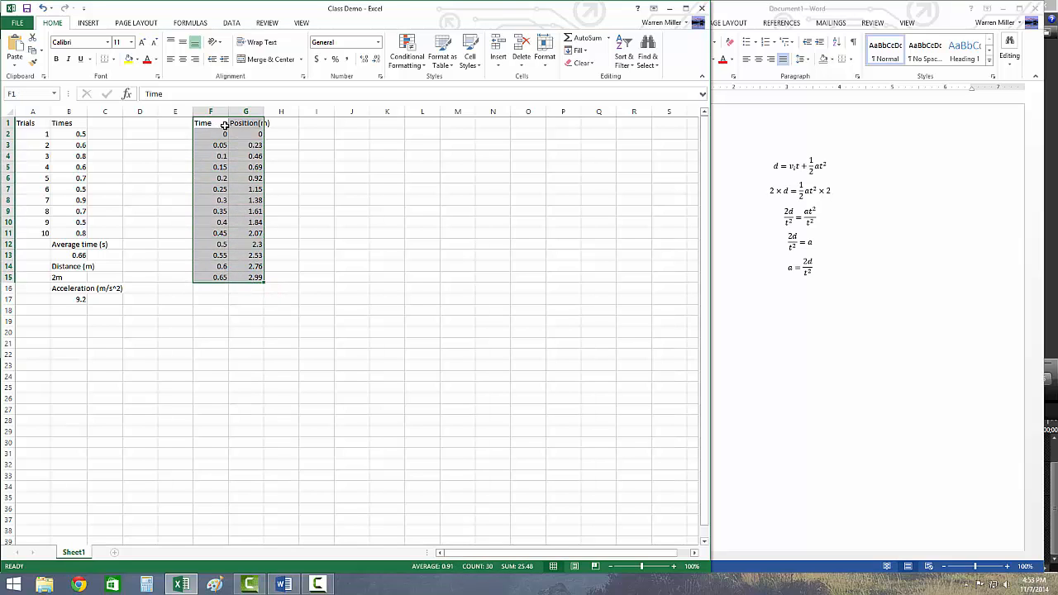
{"action": "left_click", "coordinate": [218, 178]}
{"action": "left_click_drag", "start_coordinate": [207, 277], "coordinate": [243, 124]}
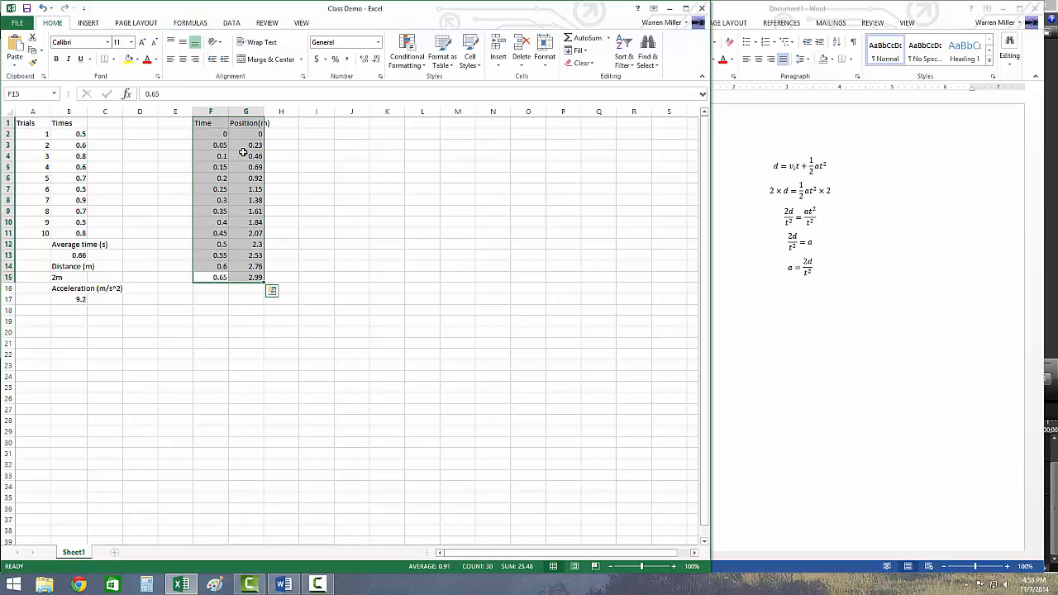
{"action": "left_click", "coordinate": [215, 276]}
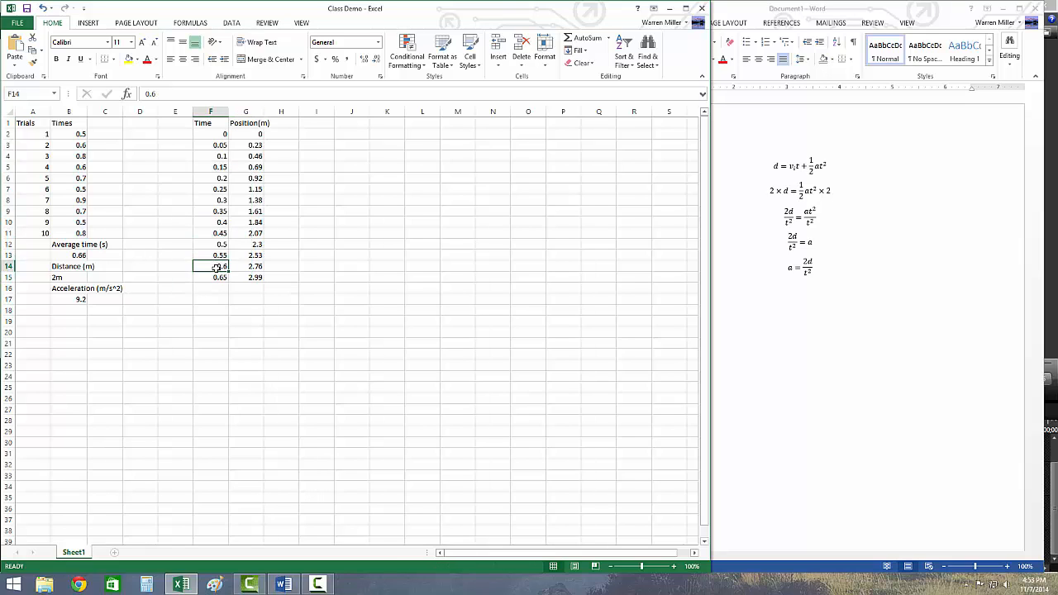
{"action": "left_click_drag", "start_coordinate": [214, 122], "coordinate": [252, 277]}
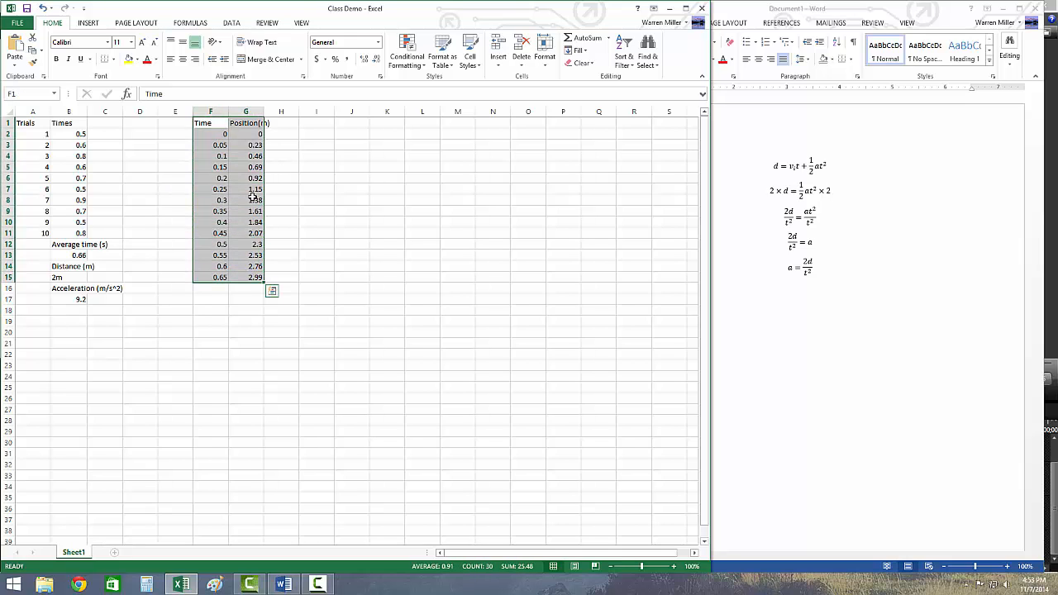
{"action": "left_click", "coordinate": [87, 23]}
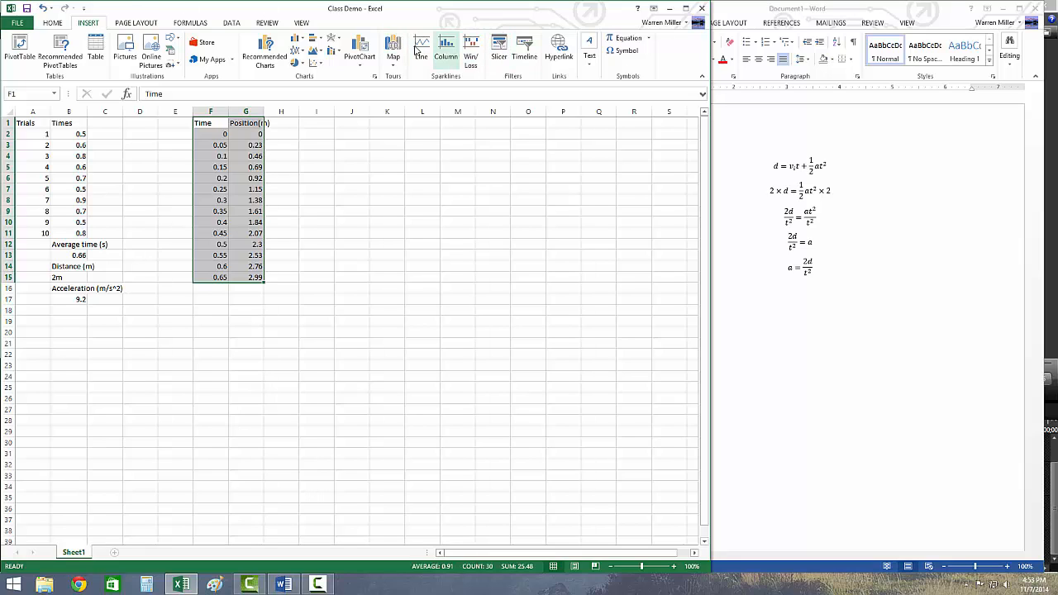
{"action": "left_click", "coordinate": [314, 66]}
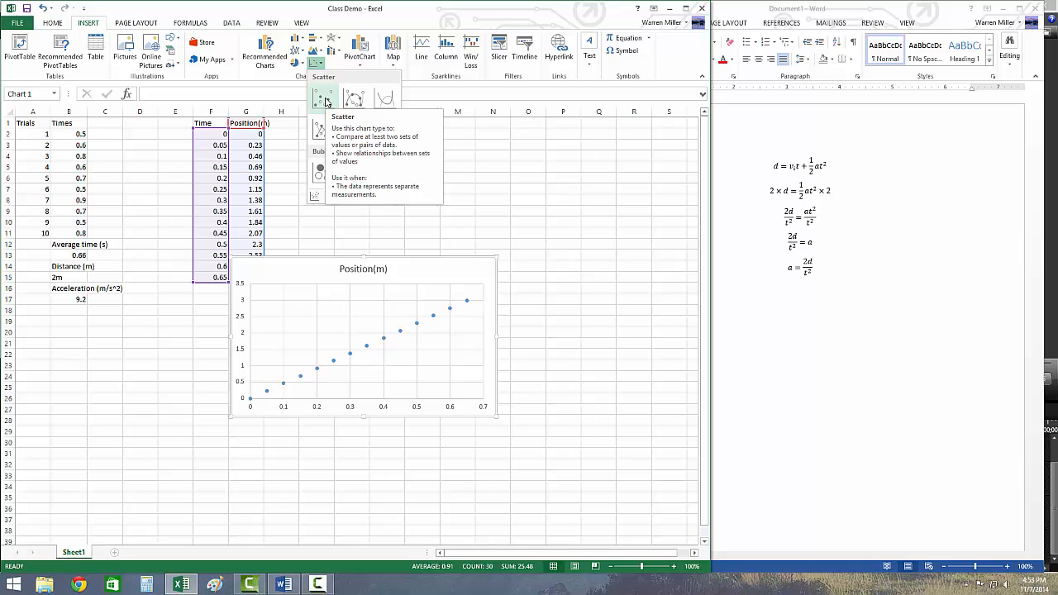
{"action": "left_click", "coordinate": [327, 100]}
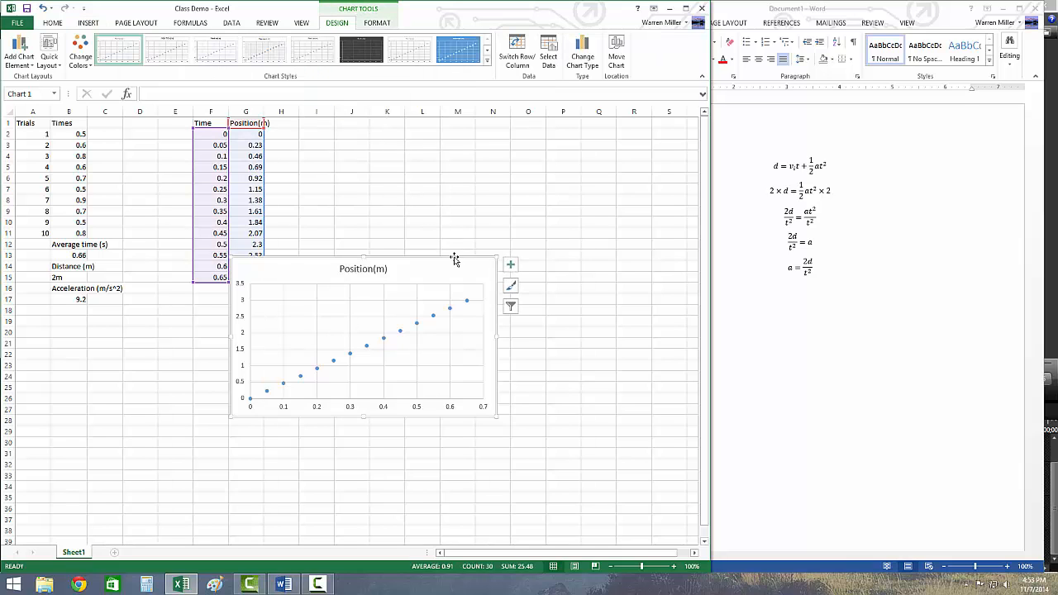
{"action": "left_click_drag", "start_coordinate": [465, 273], "coordinate": [590, 137]}
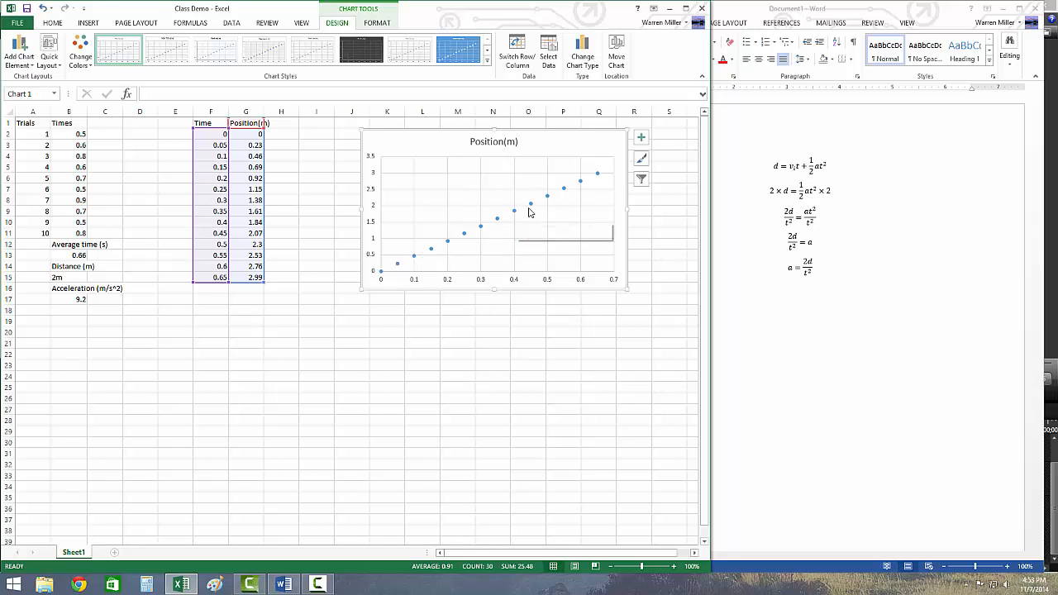
Check the chart's plotted points against the position formulas in column G, from G2 through G15
{"action": "mouse_move", "coordinate": [533, 207]}
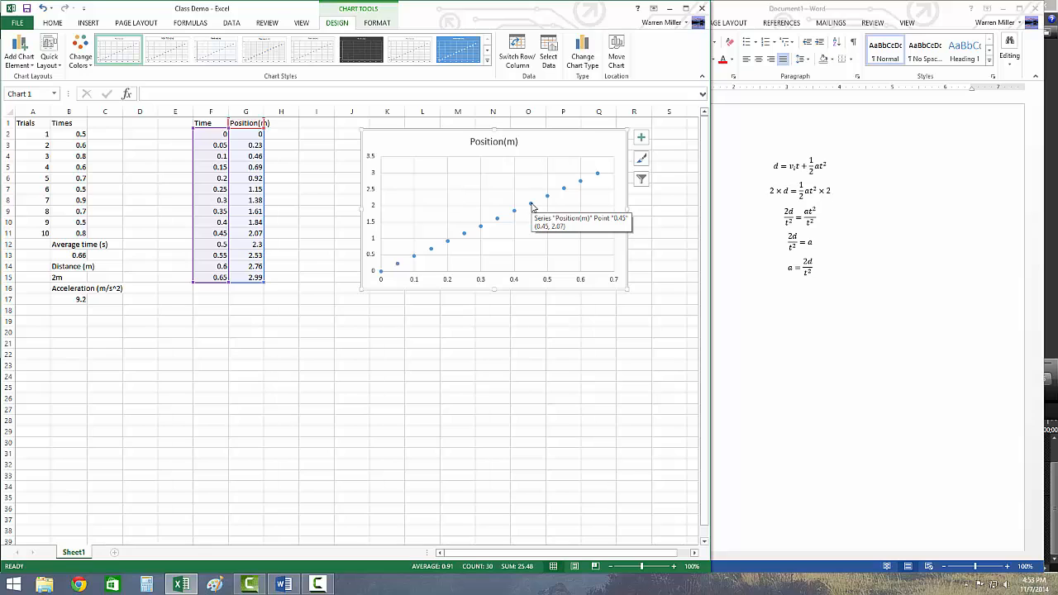
{"action": "left_click", "coordinate": [248, 154]}
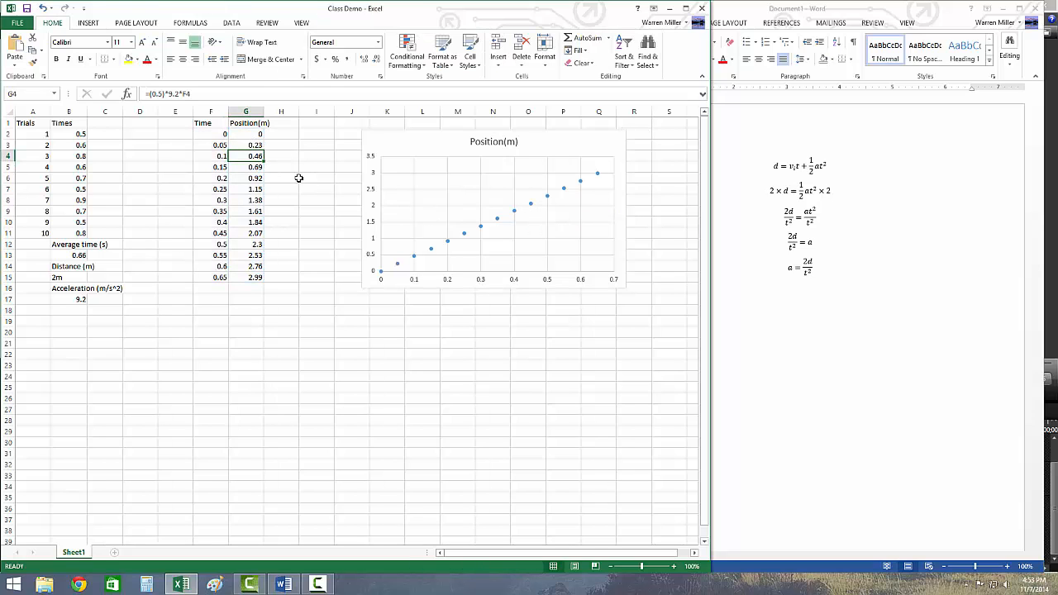
{"action": "left_click", "coordinate": [253, 137]}
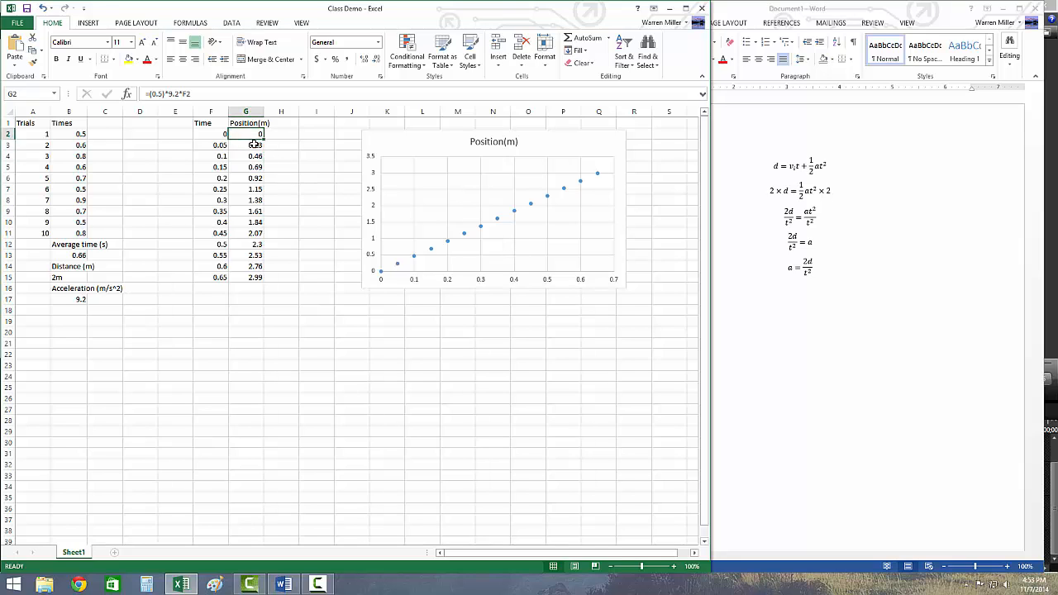
{"action": "left_click", "coordinate": [254, 146]}
{"action": "left_click", "coordinate": [258, 188]}
{"action": "left_click", "coordinate": [259, 156]}
{"action": "left_click", "coordinate": [257, 199]}
{"action": "left_click", "coordinate": [255, 278]}
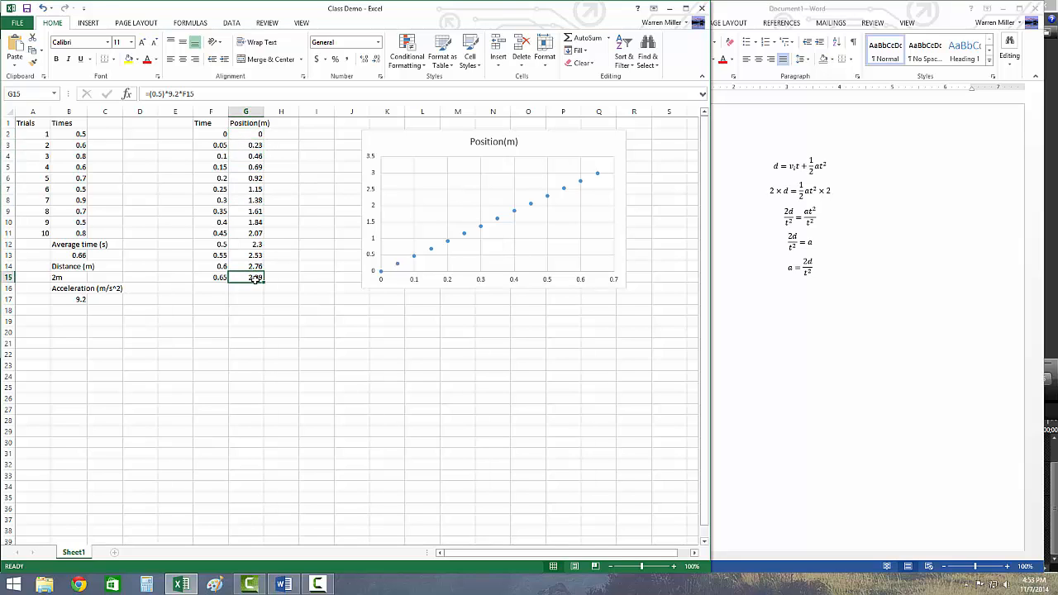
Square the time term in G2 so the formula reads =(0.5)*9.2*F2^2, and fill it down through G15
{"action": "left_click", "coordinate": [257, 136]}
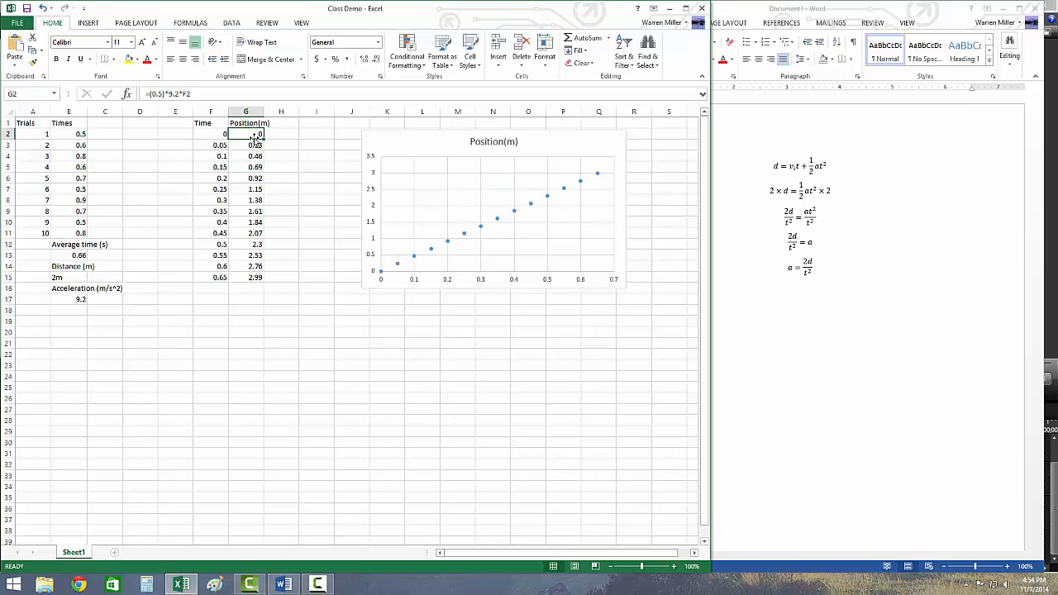
{"action": "left_click", "coordinate": [202, 96]}
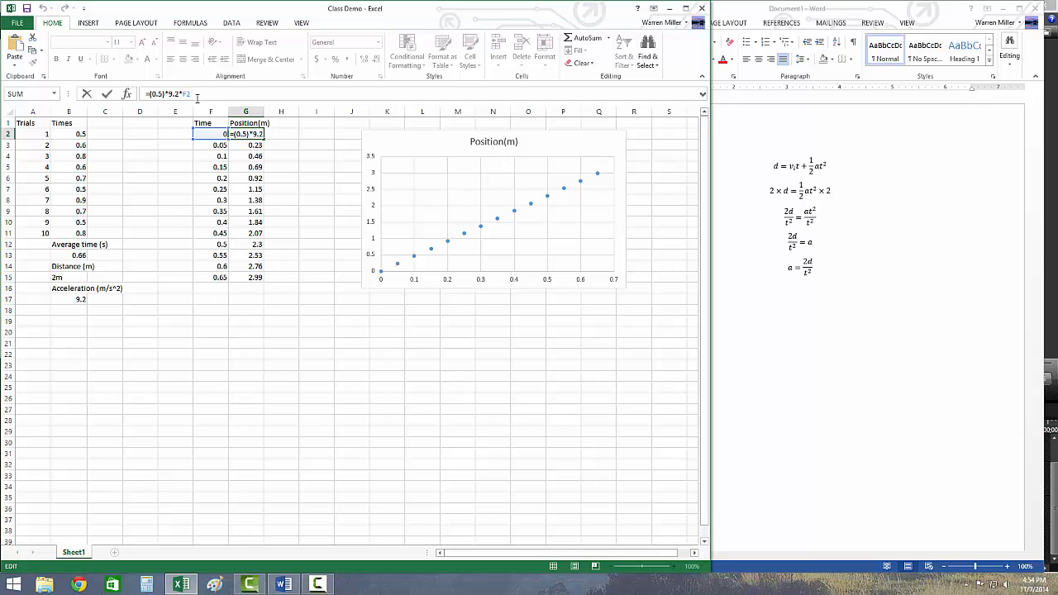
{"action": "left_click", "coordinate": [197, 99]}
{"action": "key", "text": "Return"}
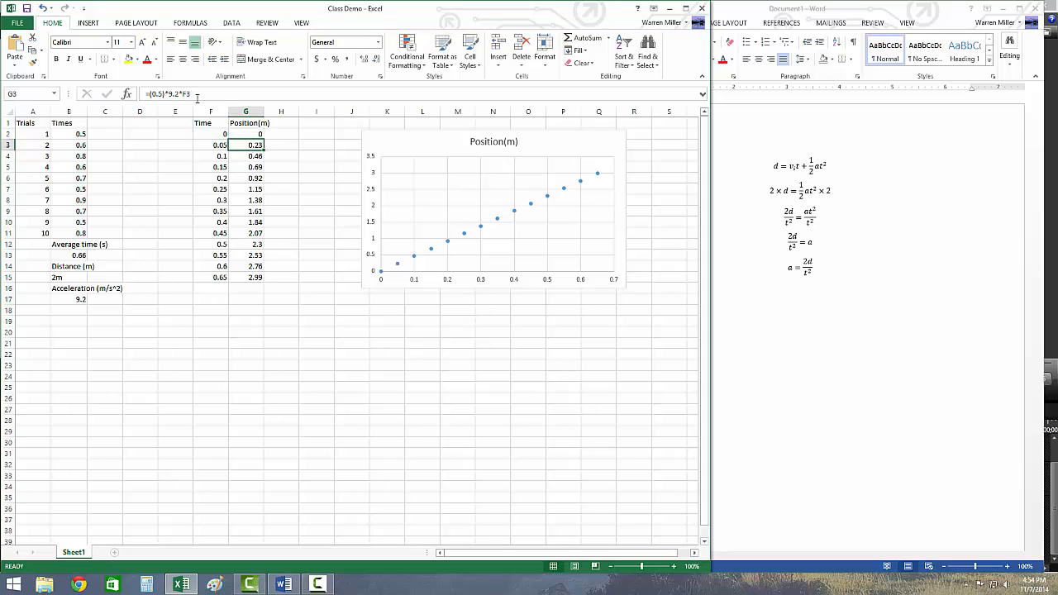
{"action": "key", "text": "Up"}
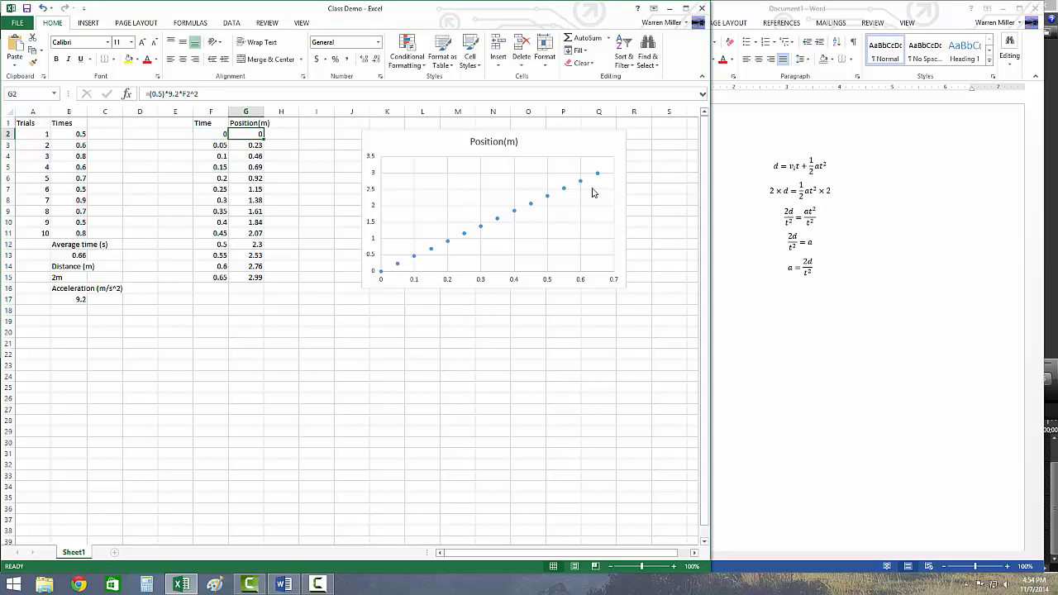
{"action": "left_click_drag", "start_coordinate": [263, 138], "coordinate": [278, 287]}
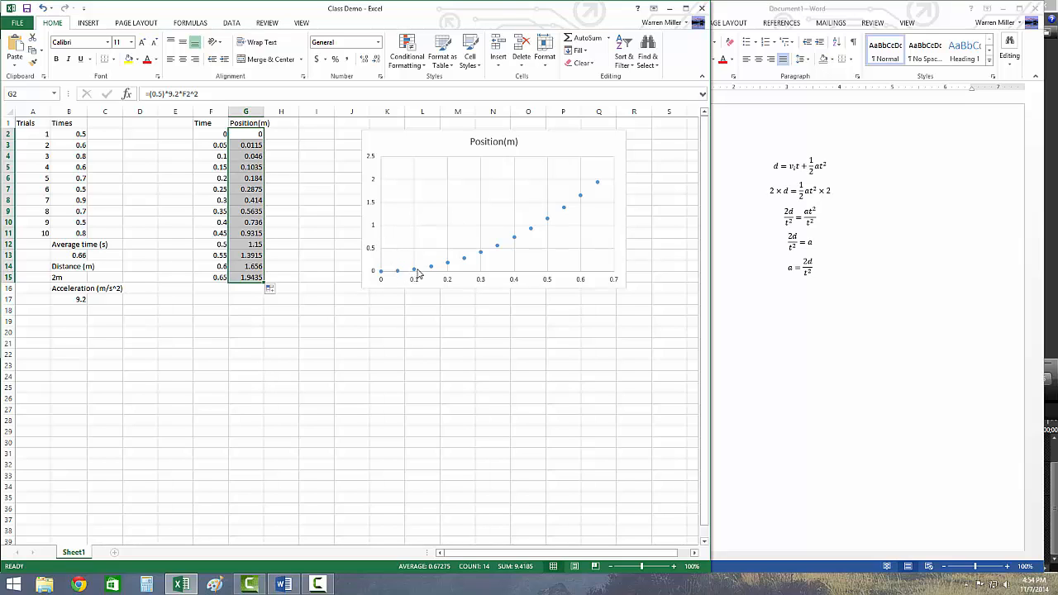
Review the corrected position formulas in several column G cells, including G2, G3, G8 and G11
{"action": "left_click", "coordinate": [250, 200]}
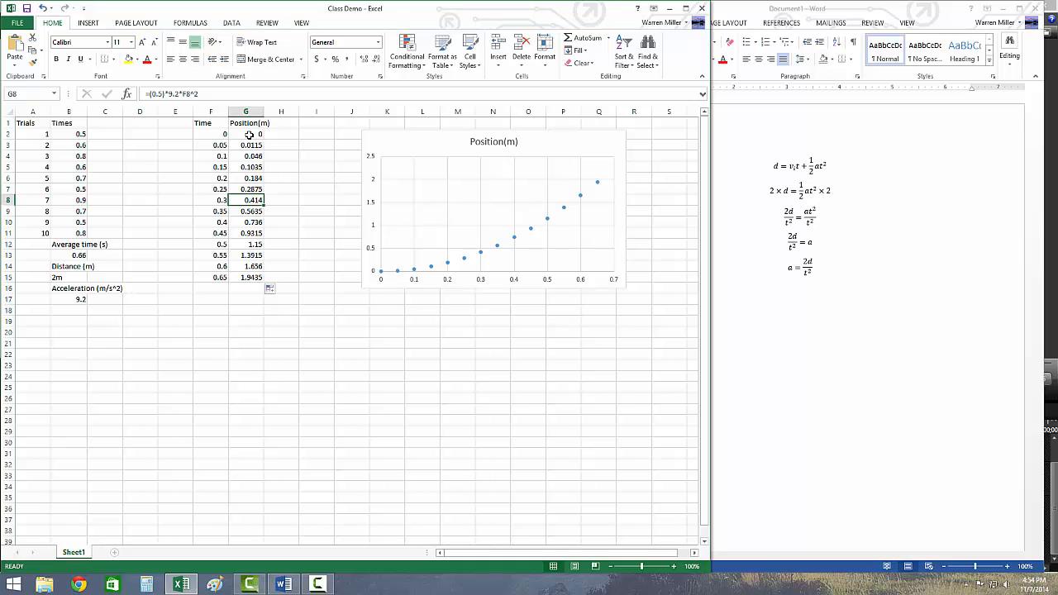
{"action": "left_click", "coordinate": [249, 134]}
{"action": "left_click", "coordinate": [249, 146]}
{"action": "left_click", "coordinate": [250, 200]}
{"action": "left_click", "coordinate": [252, 234]}
{"action": "left_click", "coordinate": [251, 188]}
{"action": "left_click", "coordinate": [251, 234]}
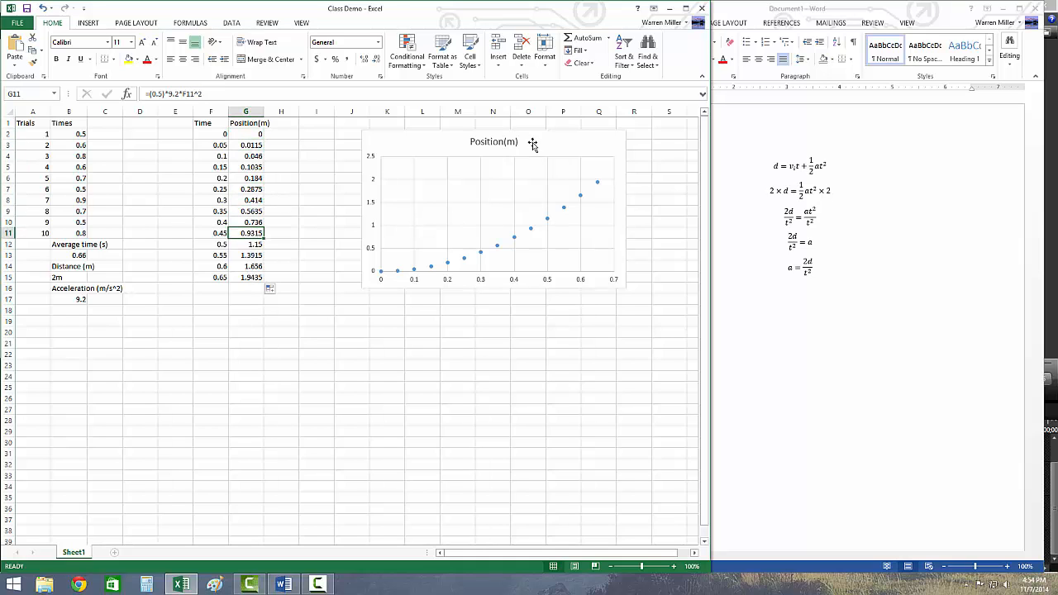
Apply quick layout Layout 1 to the position scatter chart to add axis titles and a legend
{"action": "left_click", "coordinate": [579, 161]}
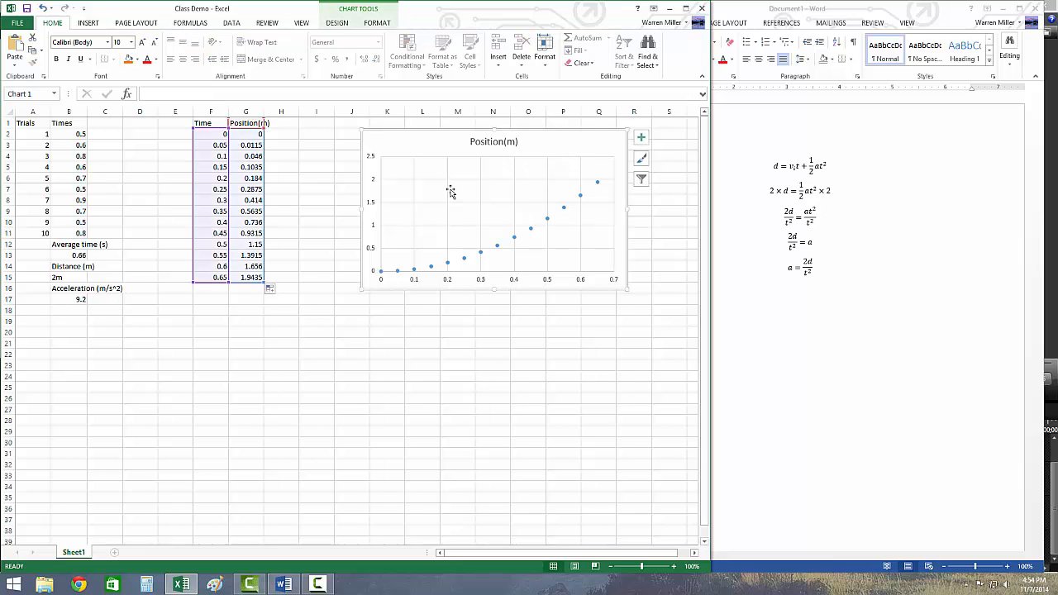
{"action": "left_click", "coordinate": [658, 251]}
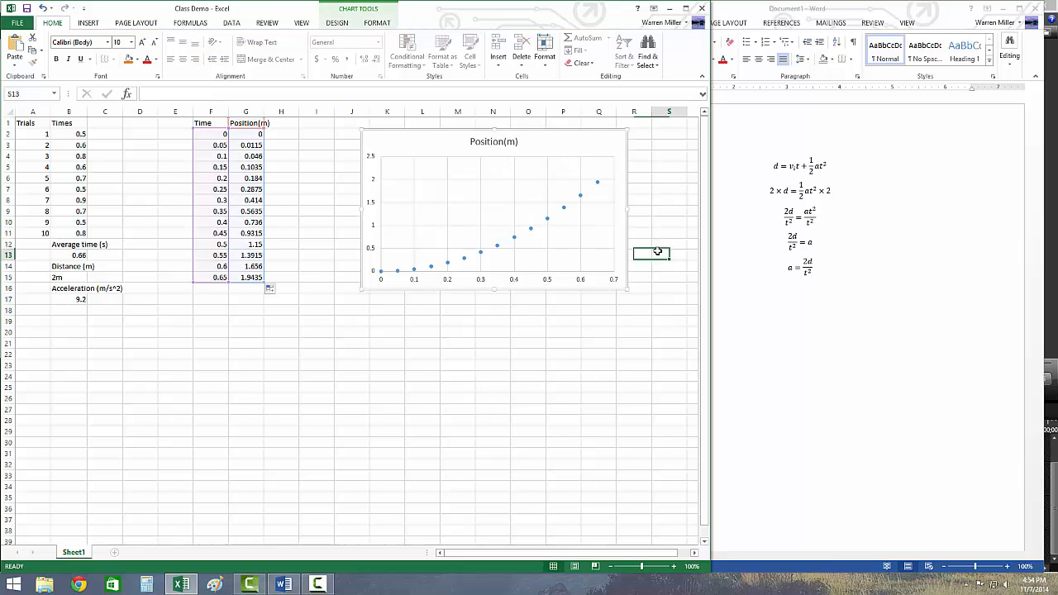
{"action": "left_click", "coordinate": [617, 273]}
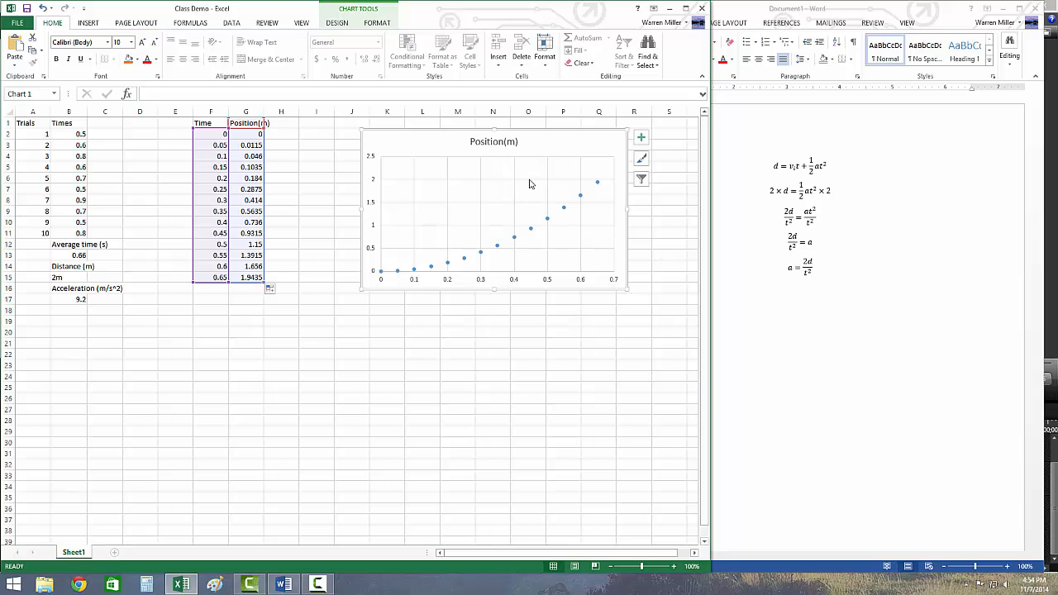
{"action": "left_click", "coordinate": [337, 23]}
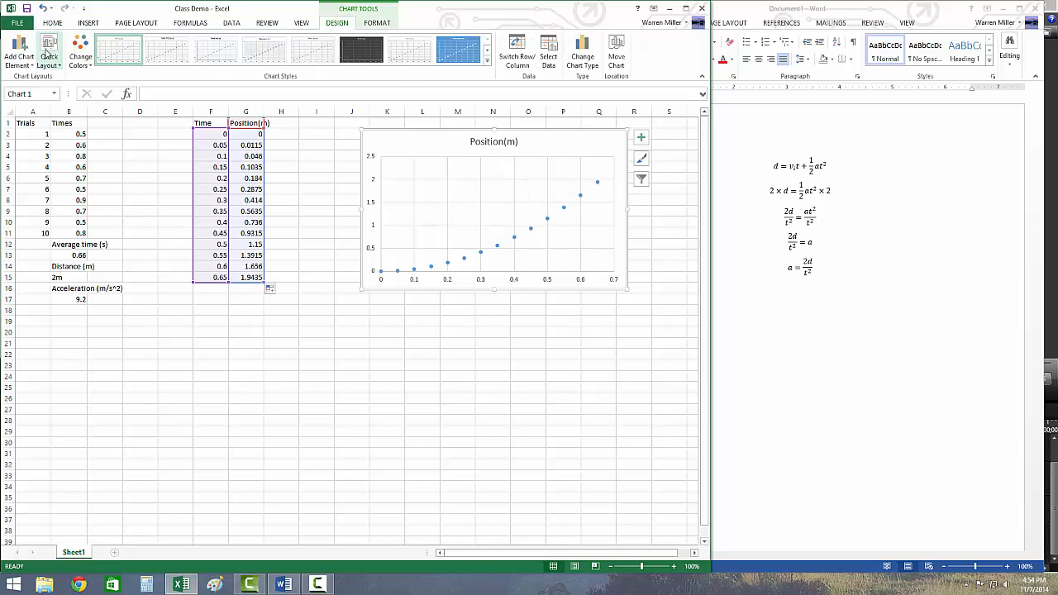
{"action": "left_click", "coordinate": [49, 51]}
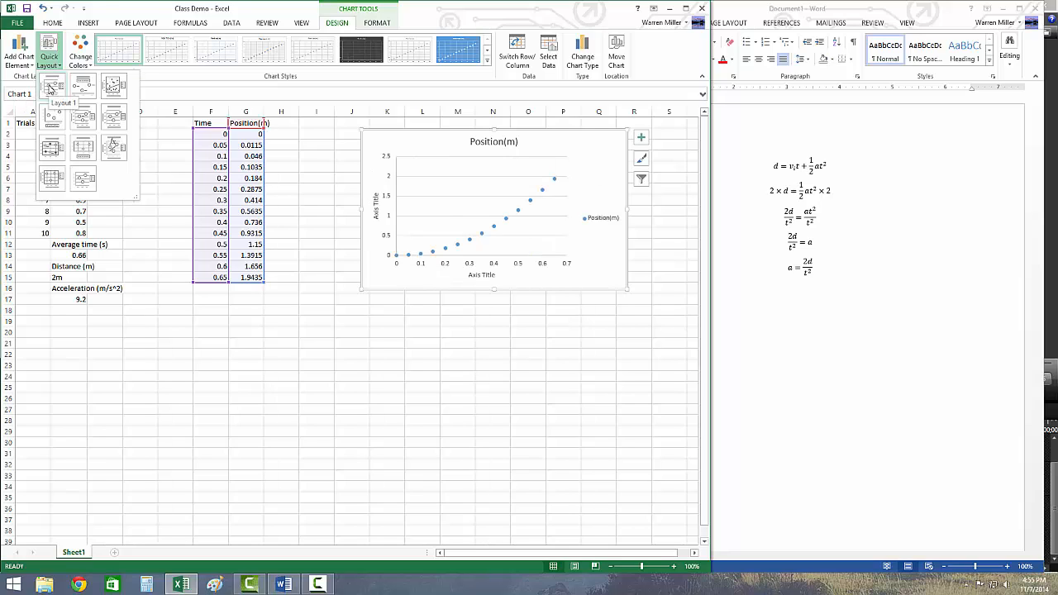
{"action": "left_click", "coordinate": [51, 88]}
Change the chart's horizontal axis title to "Time (s)"
{"action": "left_click", "coordinate": [478, 275]}
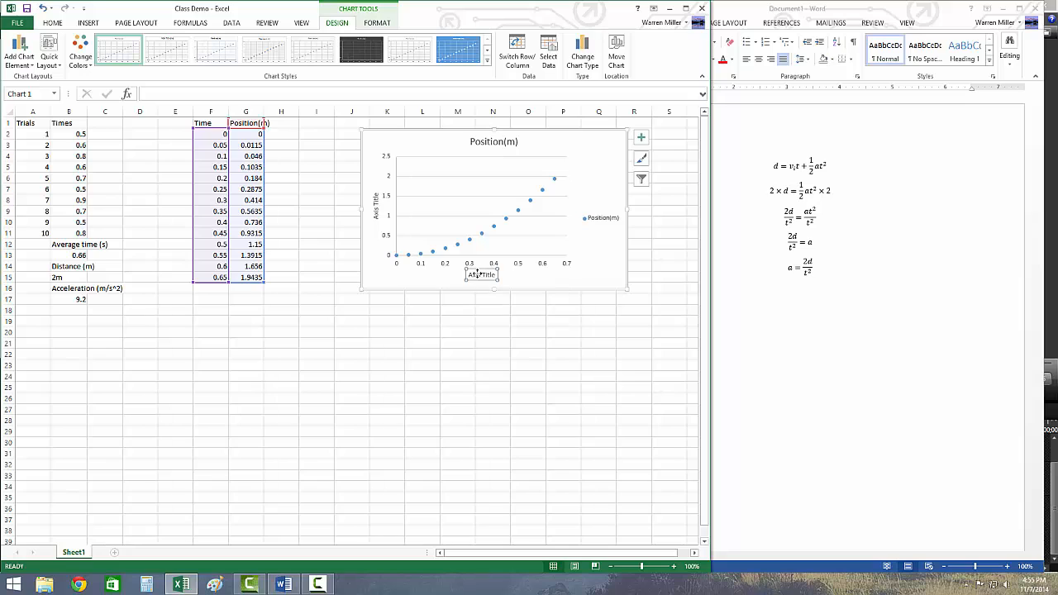
{"action": "triple_click", "coordinate": [471, 276]}
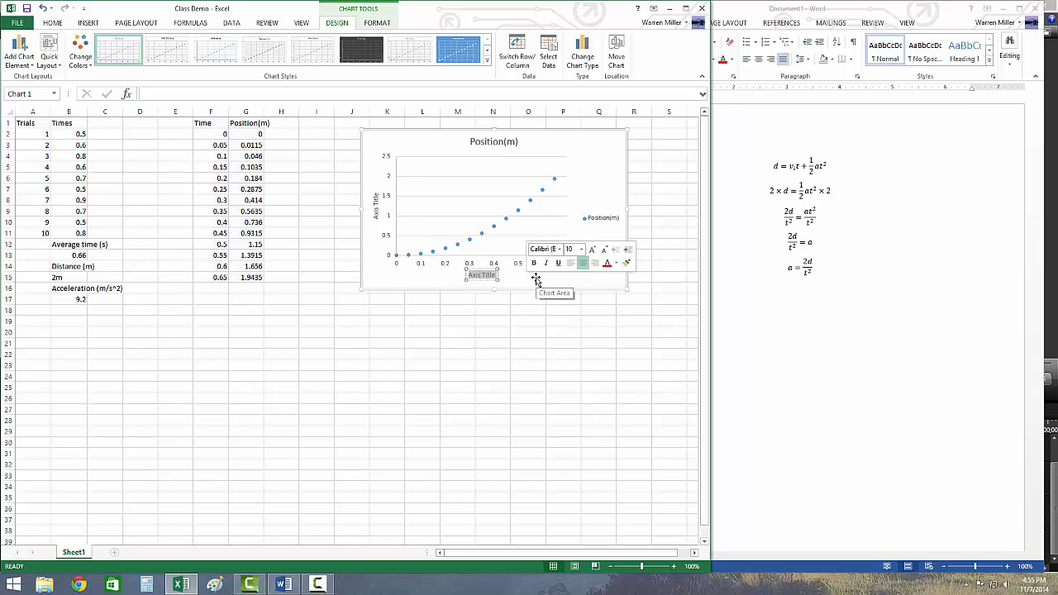
{"action": "key", "text": "Delete"}
{"action": "type", "text": "Time (s)"}
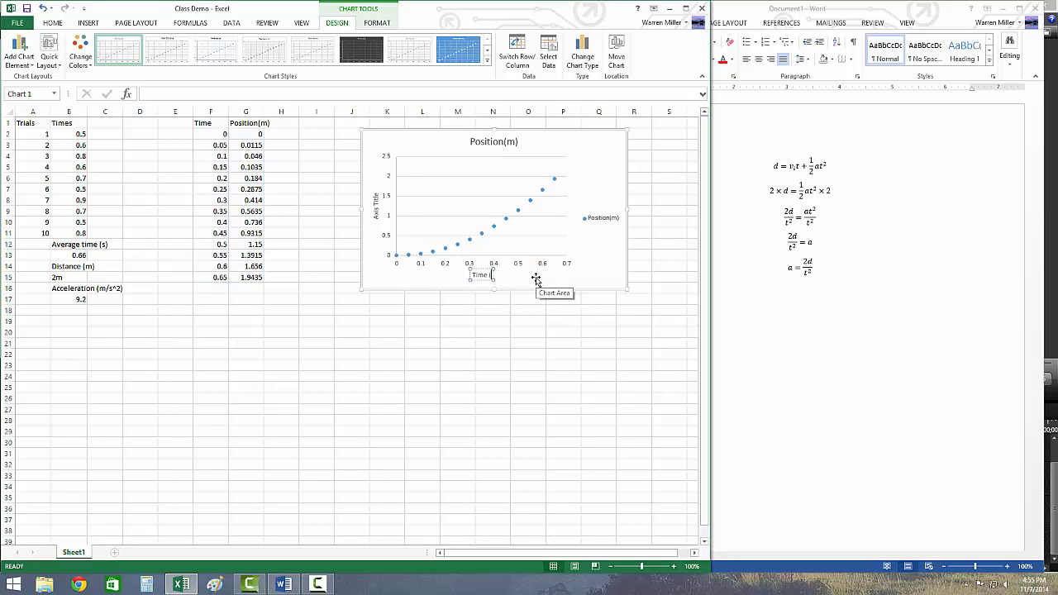
Change the chart's vertical axis title to "Distance (m)" and close the axis title formatting options
{"action": "double_click", "coordinate": [376, 208]}
{"action": "left_click_drag", "start_coordinate": [378, 218], "coordinate": [360, 186]}
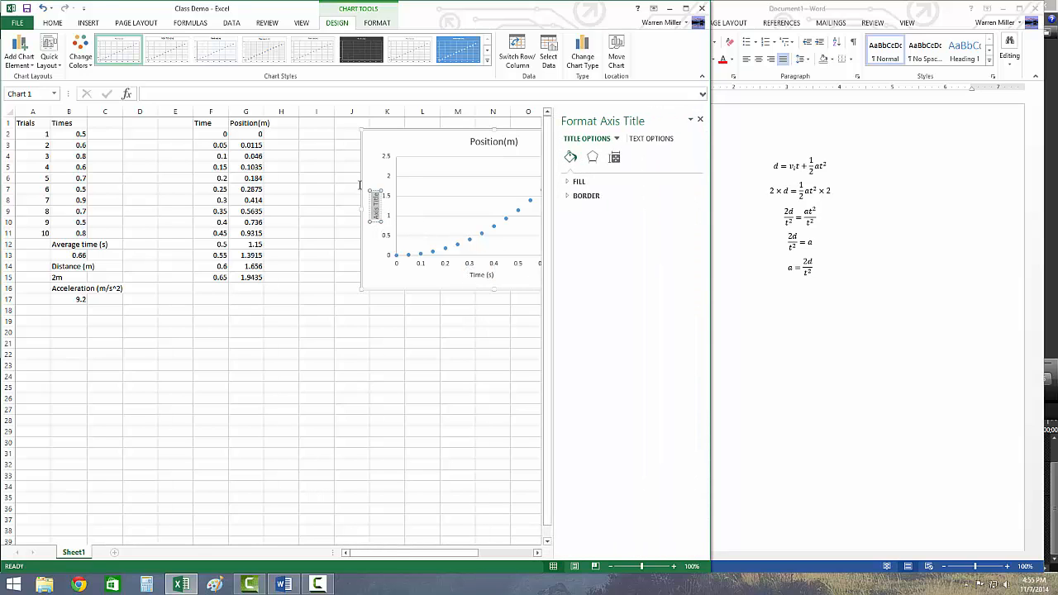
{"action": "type", "text": "Distance (m)"}
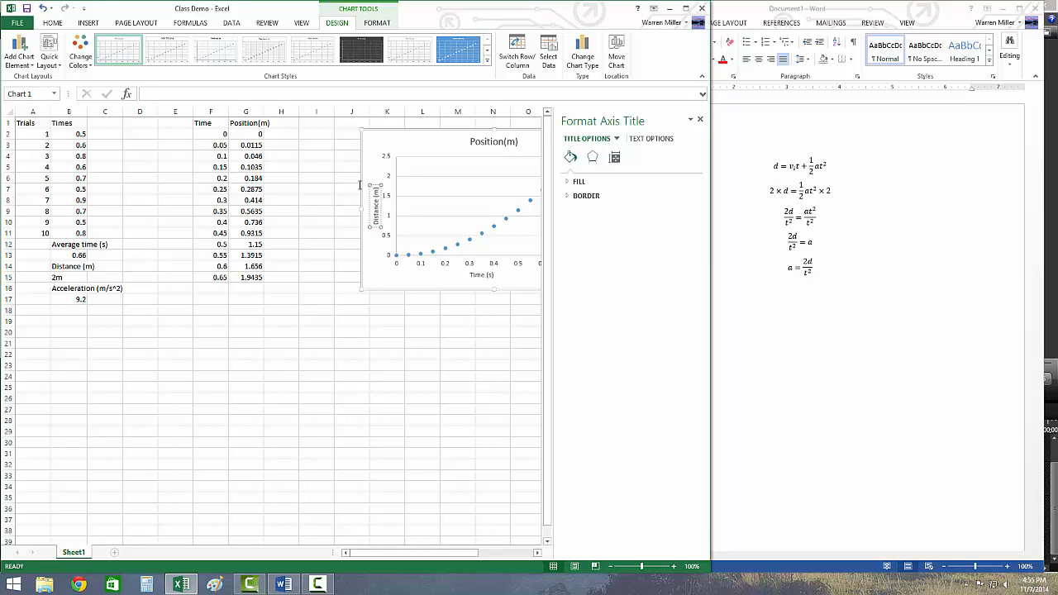
{"action": "left_click", "coordinate": [429, 330]}
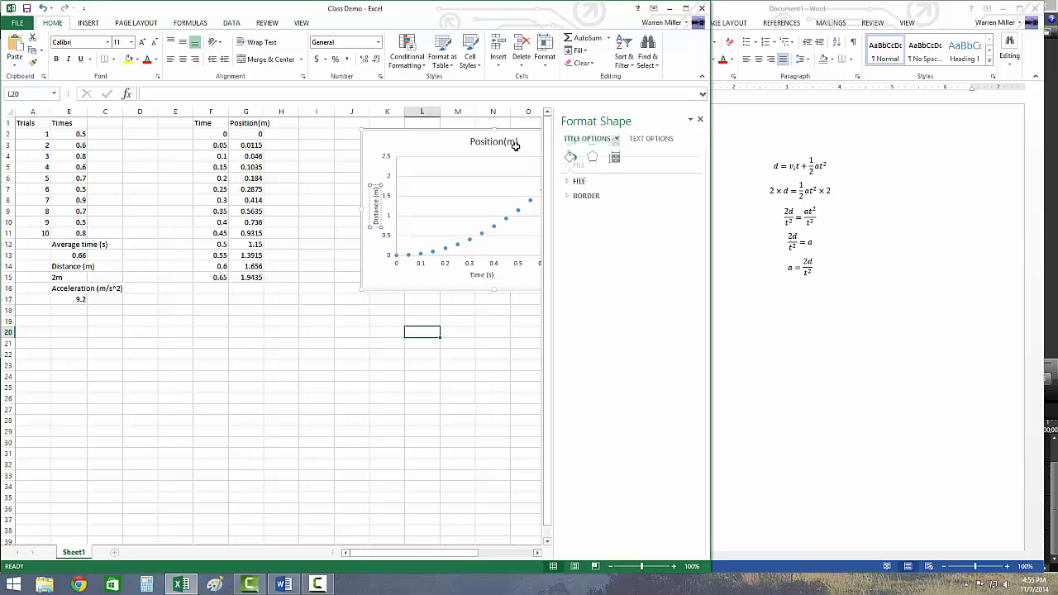
{"action": "left_click", "coordinate": [701, 119]}
Replace the chart title with "Position vs. Time"
{"action": "left_click", "coordinate": [485, 143]}
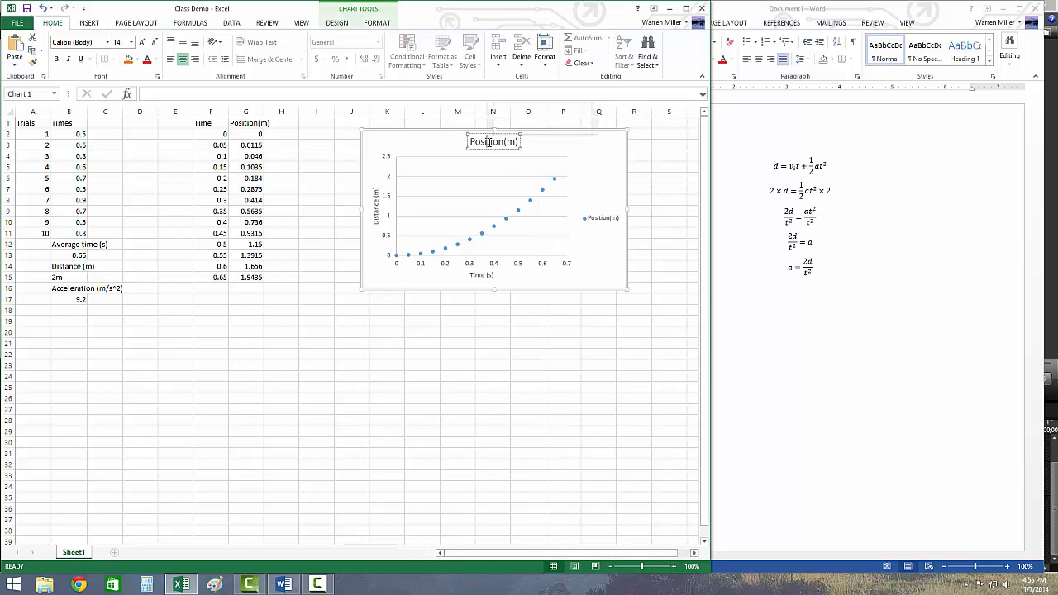
{"action": "double_click", "coordinate": [487, 142]}
{"action": "left_click", "coordinate": [517, 142]}
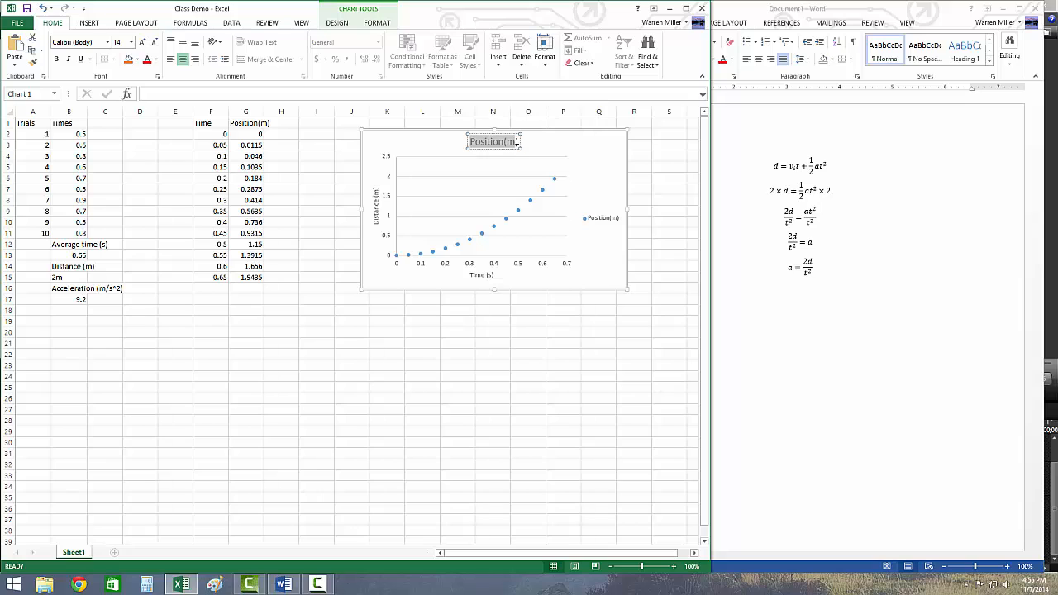
{"action": "triple_click", "coordinate": [484, 141]}
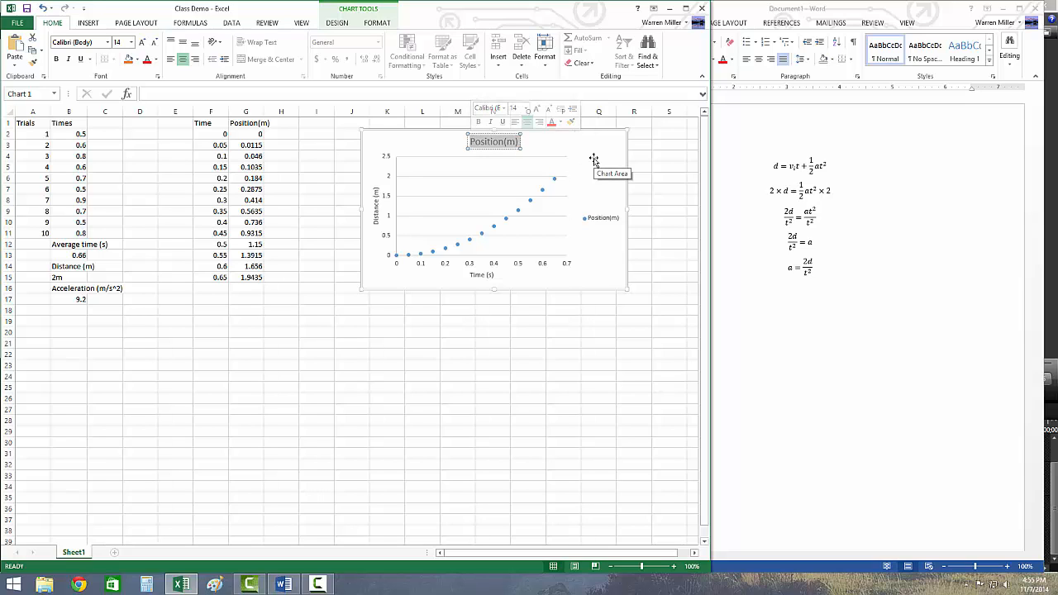
{"action": "type", "text": "Posi"}
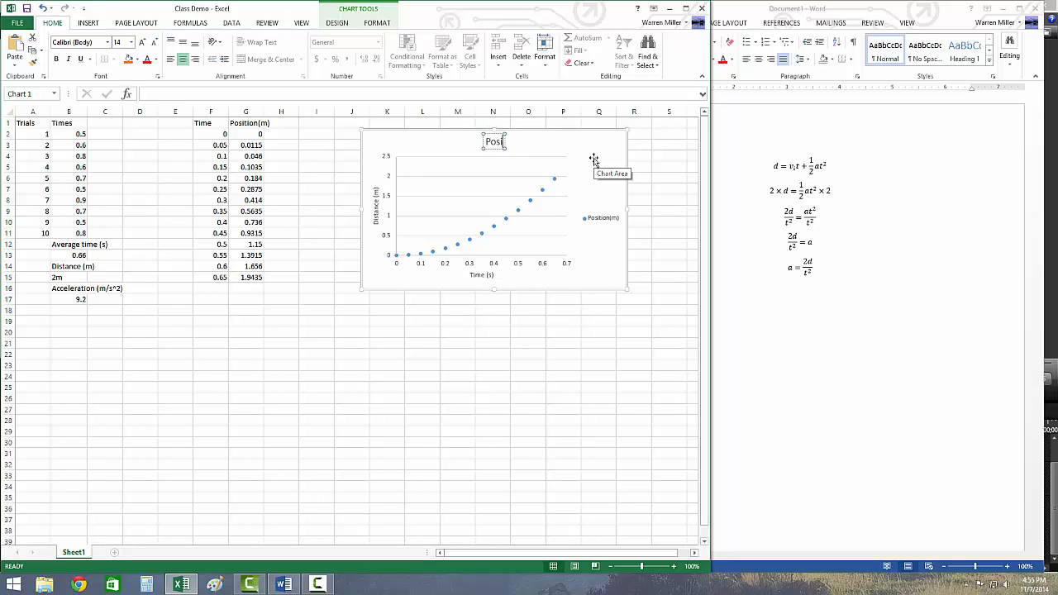
{"action": "type", "text": "toin"}
{"action": "key", "text": "BackSpace"}
{"action": "key", "text": "BackSpace"}
{"action": "key", "text": "BackSpace"}
{"action": "type", "text": "oin"}
{"action": "key", "text": "BackSpace"}
{"action": "key", "text": "BackSpace"}
{"action": "key", "text": "BackSpace"}
{"action": "key", "text": "BackSpace"}
{"action": "key", "text": "BackSpace"}
{"action": "type", "text": "tion vs. Time"}
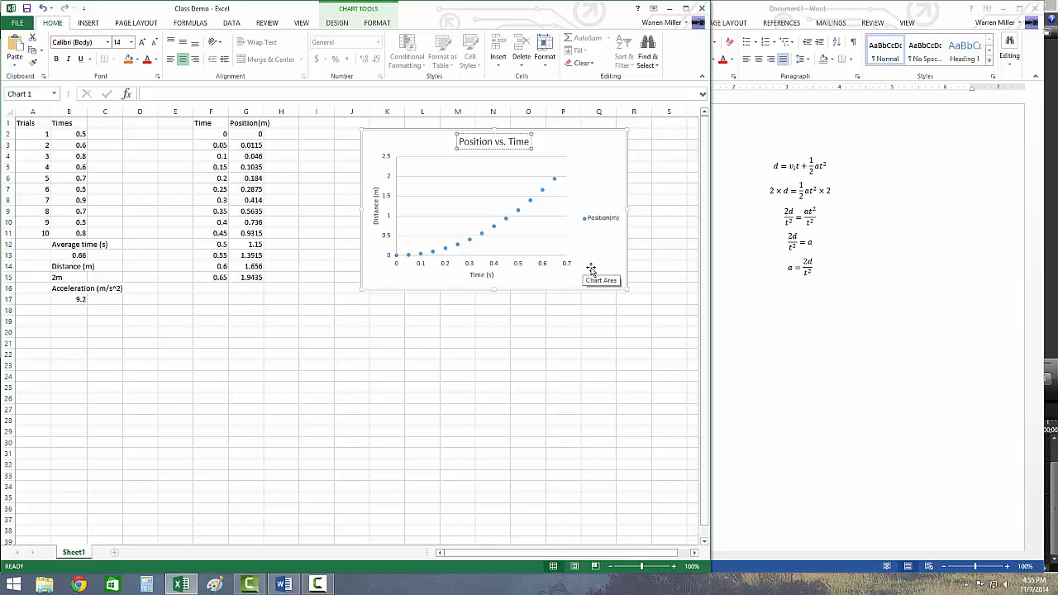
{"action": "left_click", "coordinate": [818, 331]}
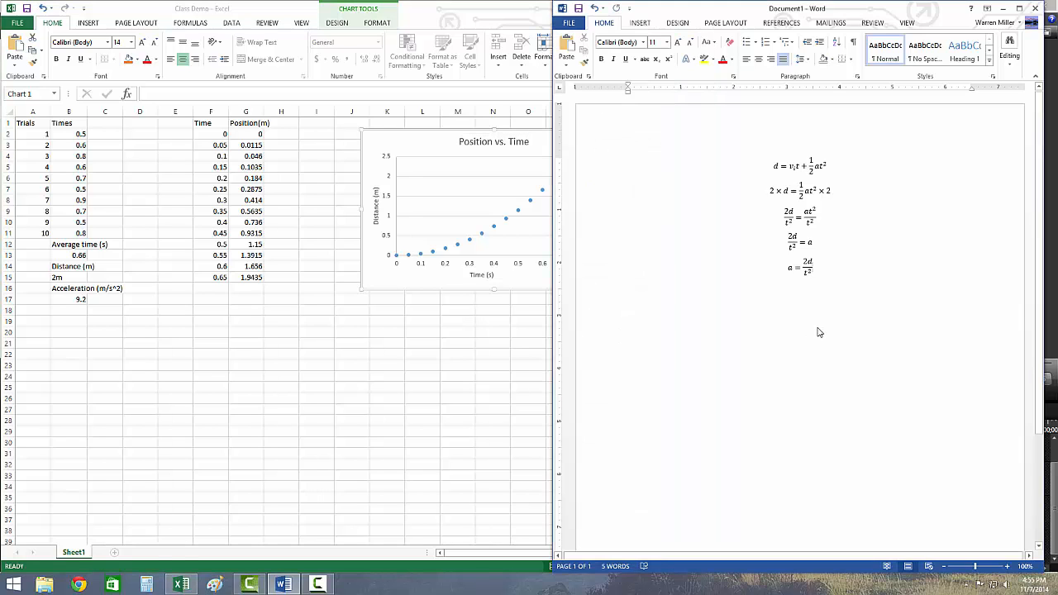
{"action": "left_click", "coordinate": [505, 324]}
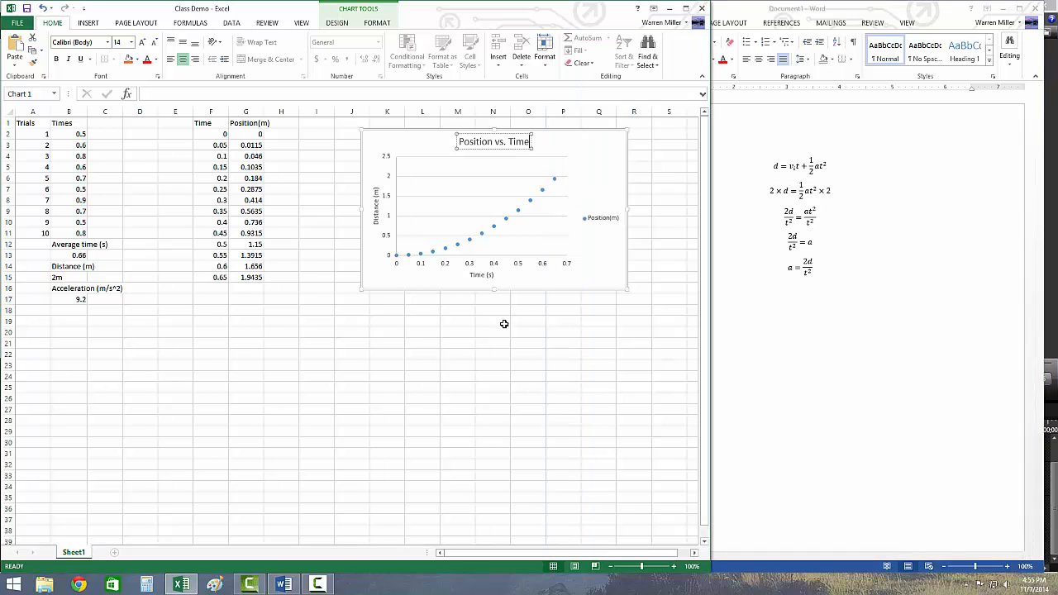
{"action": "left_click", "coordinate": [608, 267]}
{"action": "left_click", "coordinate": [899, 338]}
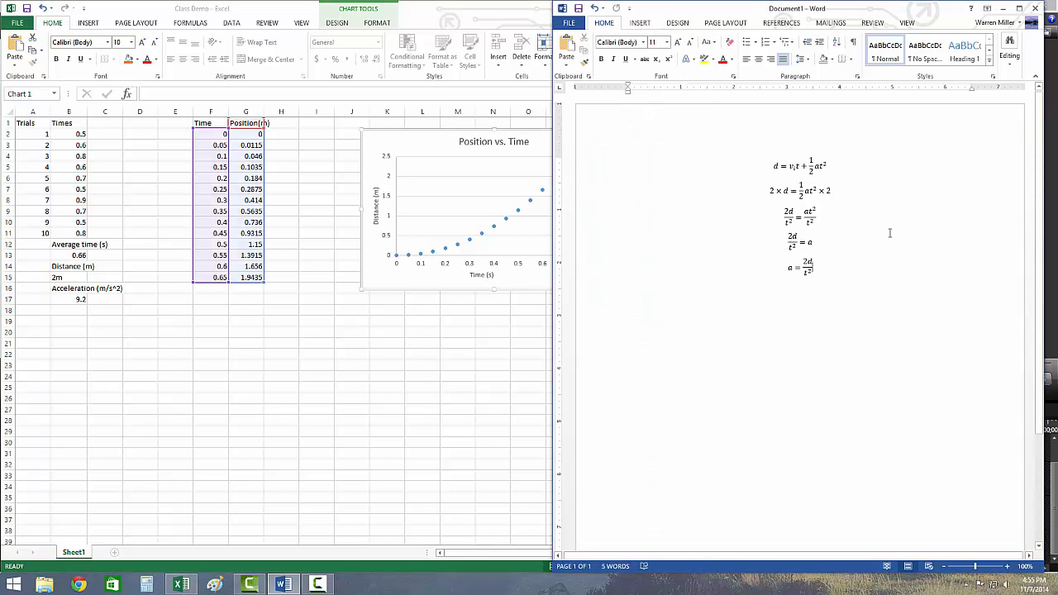
Copy the Position vs. Time chart from Excel and paste it as a picture on a new line below the equations in Word
{"action": "left_click", "coordinate": [522, 266]}
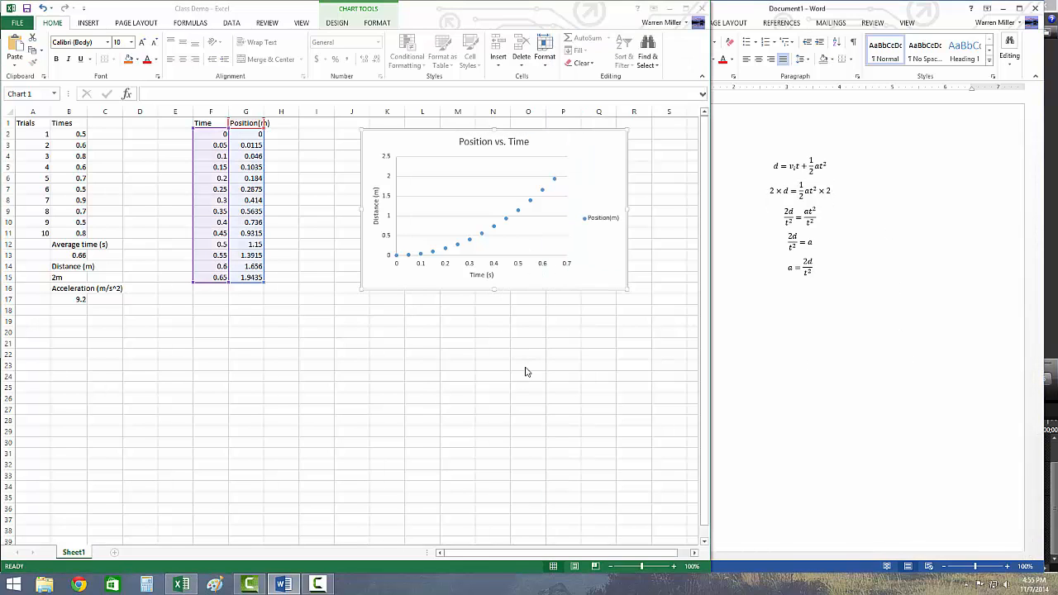
{"action": "right_click", "coordinate": [601, 262]}
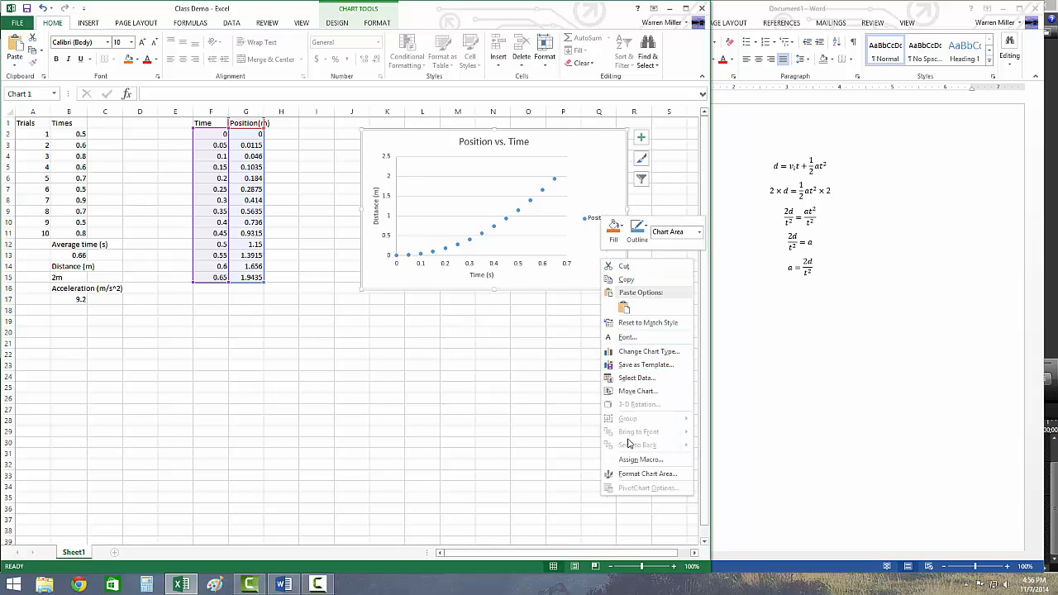
{"action": "left_click", "coordinate": [628, 279]}
{"action": "left_click", "coordinate": [801, 329]}
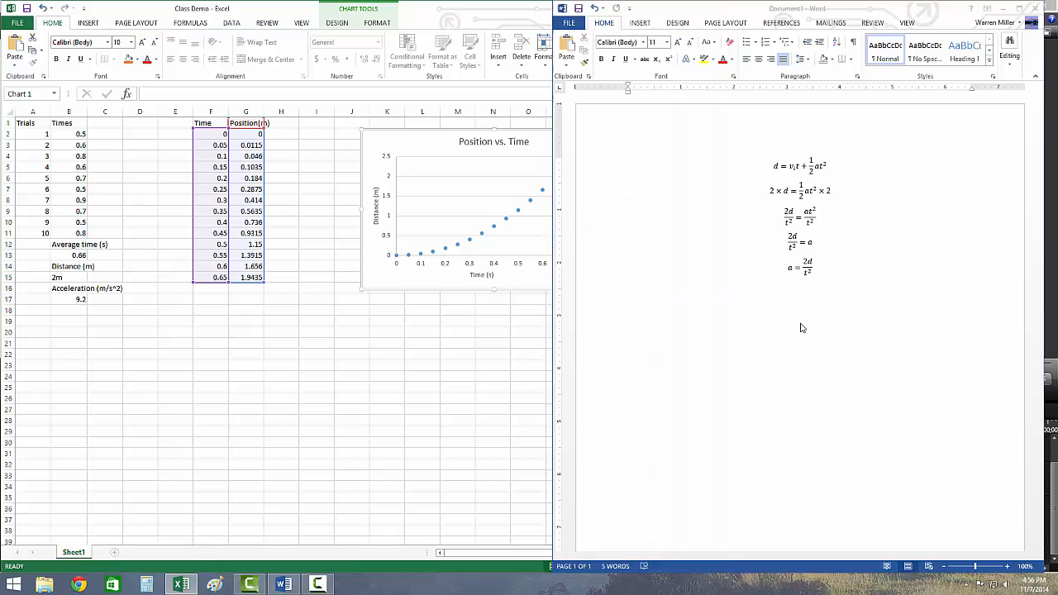
{"action": "key", "text": "Return"}
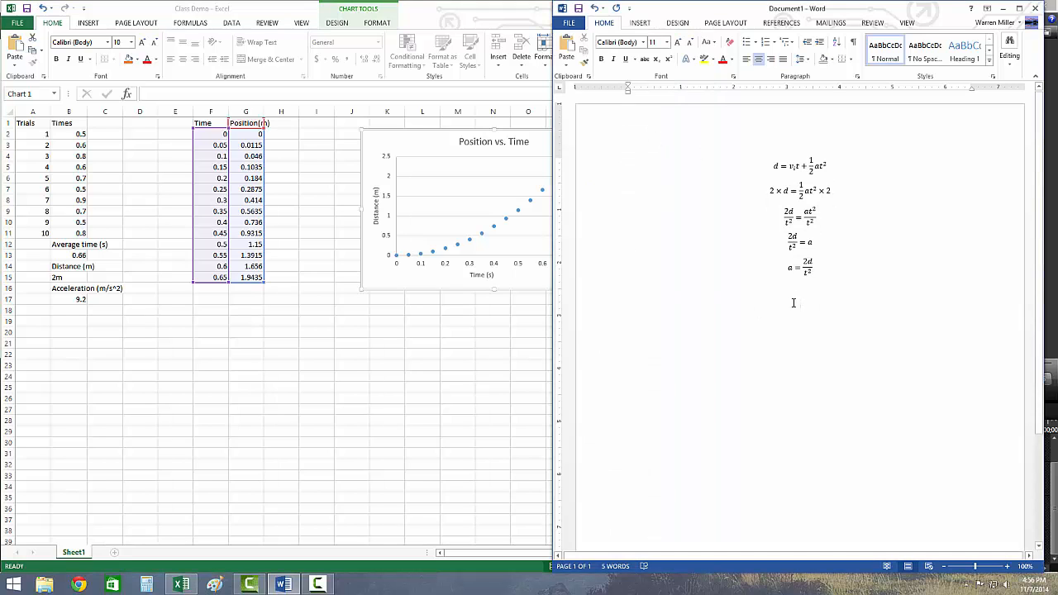
{"action": "right_click", "coordinate": [822, 301]}
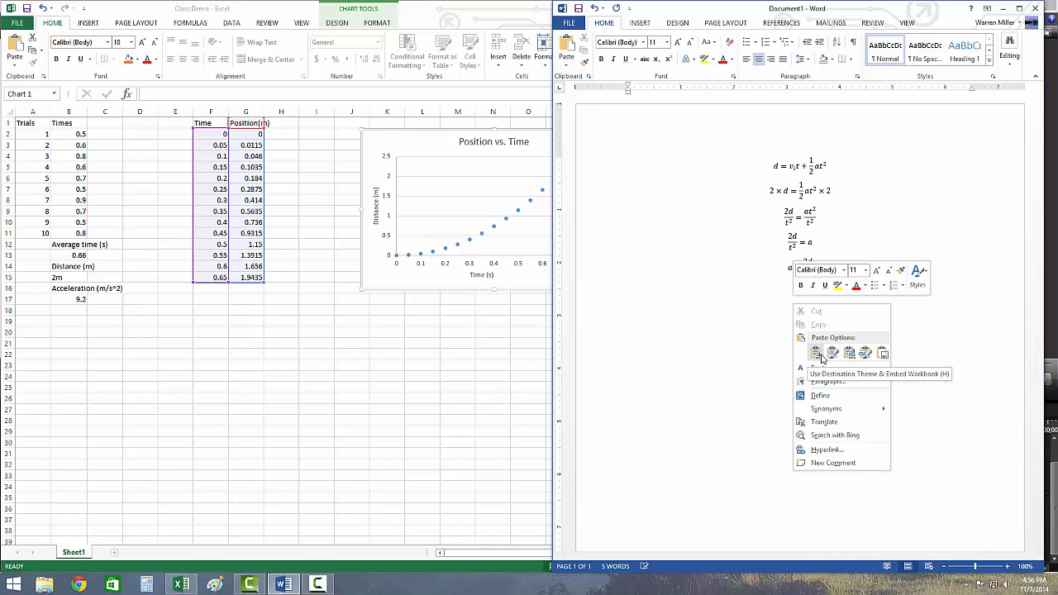
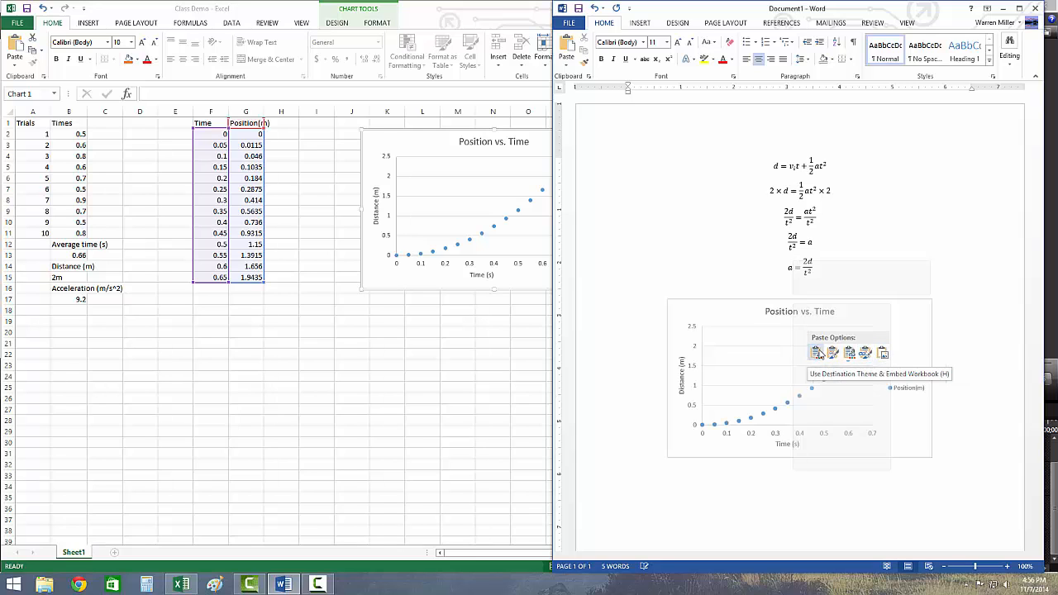
{"action": "key", "text": "Escape"}
{"action": "key", "text": "ctrl+v"}
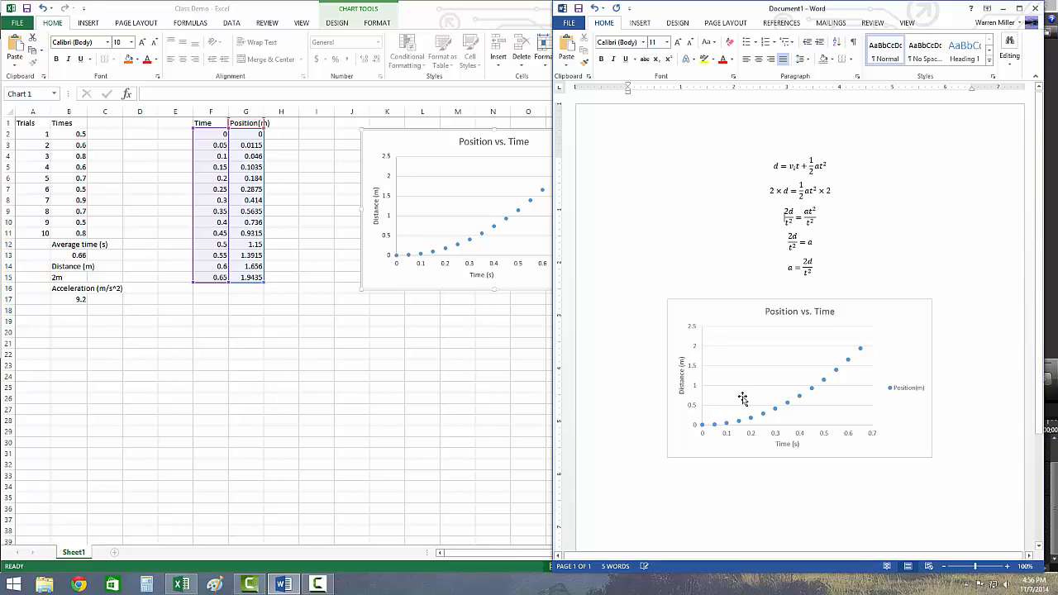
{"action": "left_click", "coordinate": [891, 380]}
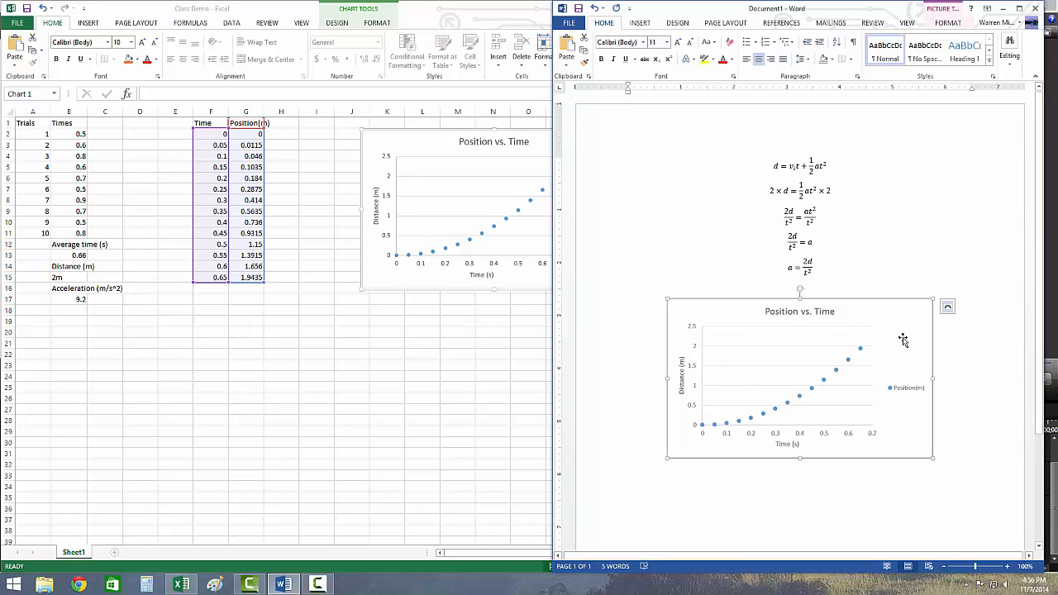
Return to Excel and review the position formula in G2 against the distance equation in the Word document
{"action": "left_click", "coordinate": [388, 266]}
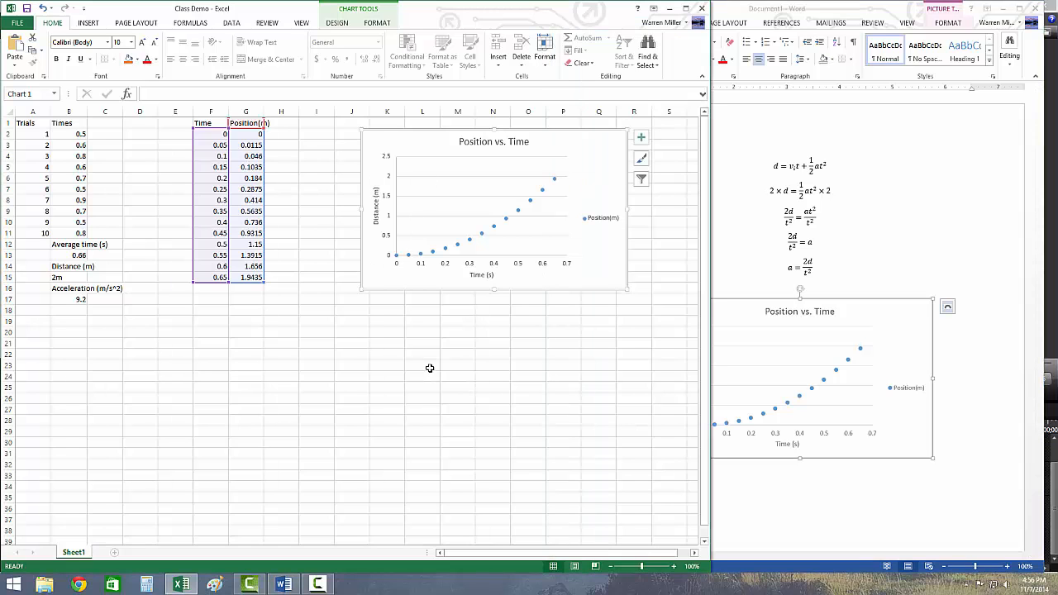
{"action": "scroll", "coordinate": [429, 368], "scroll_direction": "down", "scroll_amount": 1}
{"action": "scroll", "coordinate": [367, 366], "scroll_direction": "up", "scroll_amount": 1}
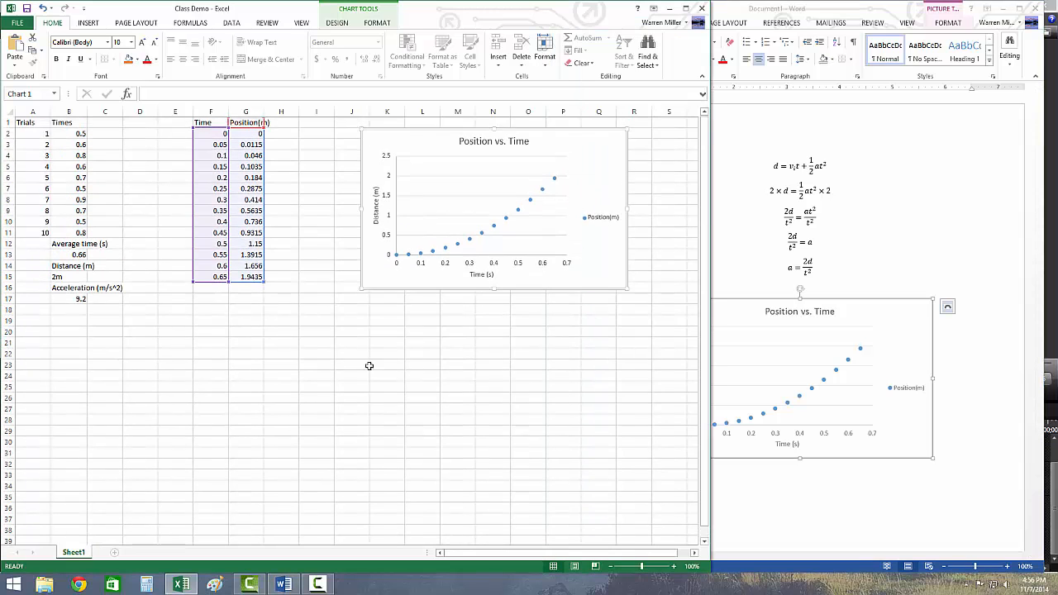
{"action": "left_click", "coordinate": [281, 245]}
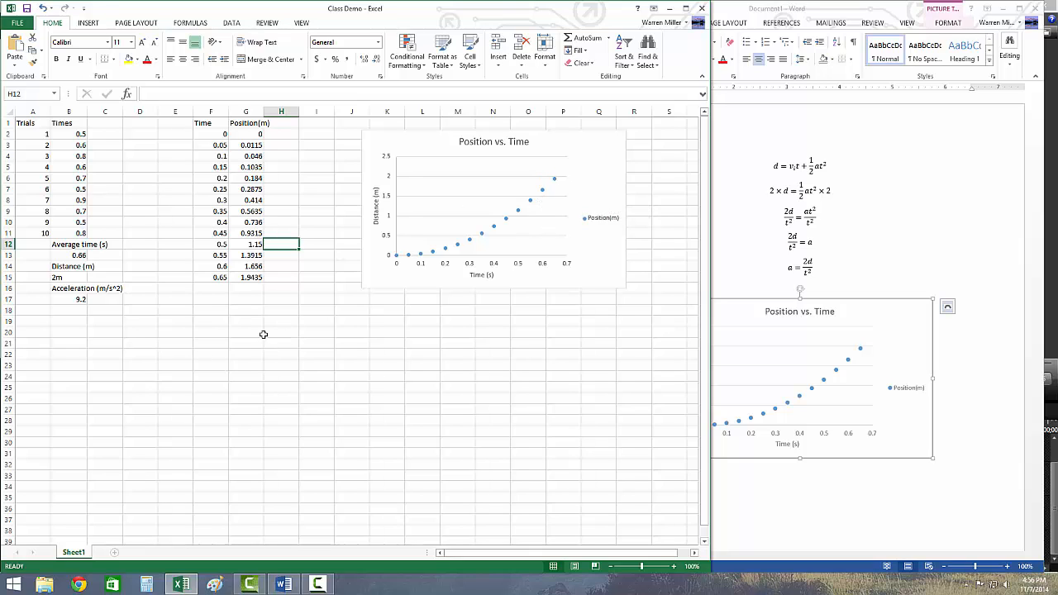
{"action": "left_click", "coordinate": [246, 133]}
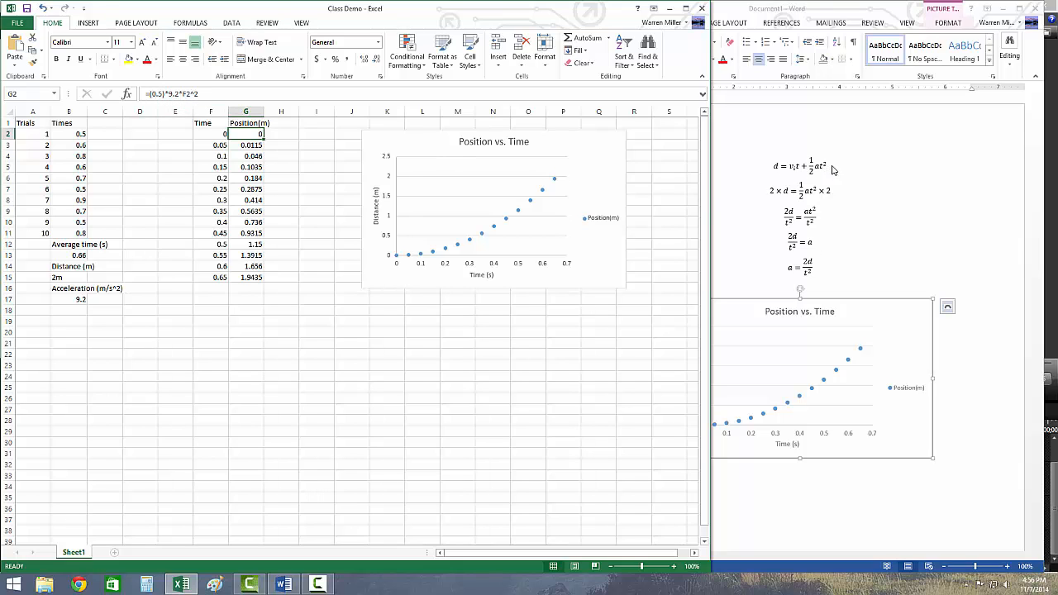
Switch to Word and place the insertion point on the empty line below the Position vs. Time picture
{"action": "left_click", "coordinate": [756, 225]}
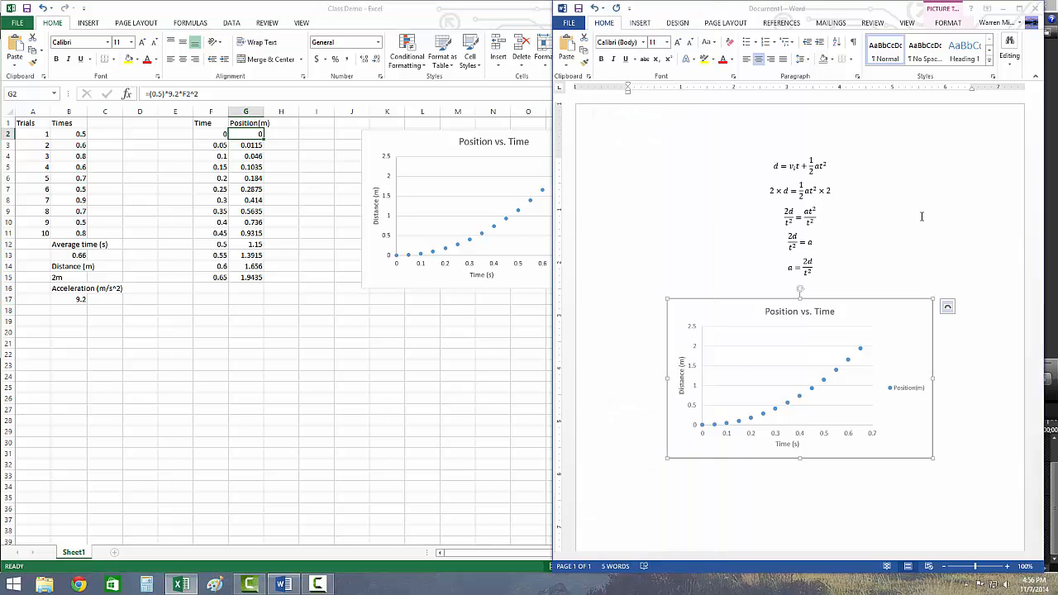
{"action": "scroll", "coordinate": [823, 472], "scroll_direction": "down", "scroll_amount": 1}
{"action": "scroll", "coordinate": [823, 472], "scroll_direction": "down", "scroll_amount": 1}
{"action": "left_click", "coordinate": [841, 405]}
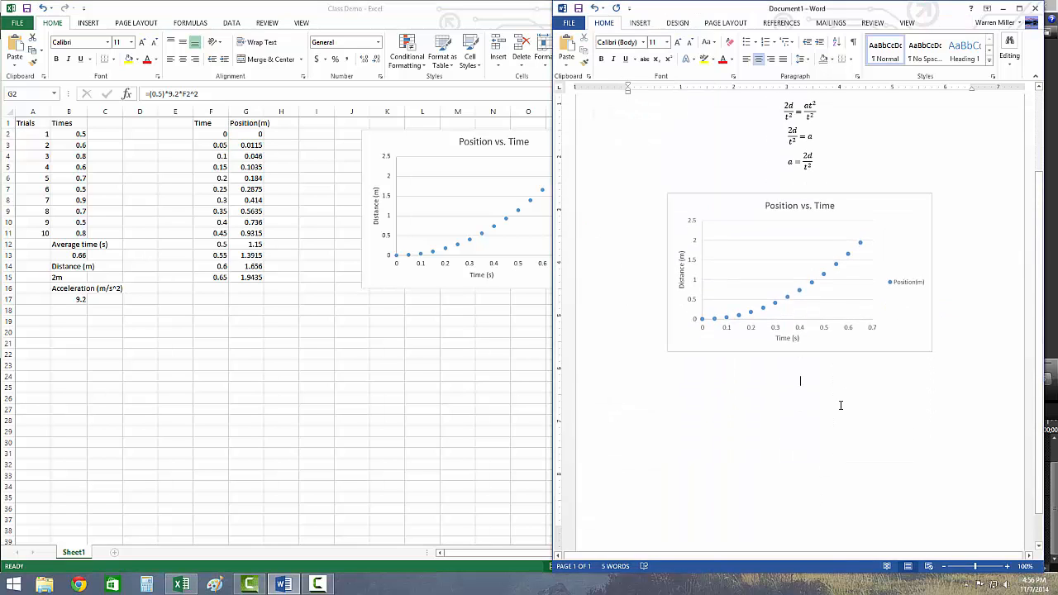
Return to Excel and copy the Time column from F1:F15 into the cells starting at F19
{"action": "left_click", "coordinate": [210, 305]}
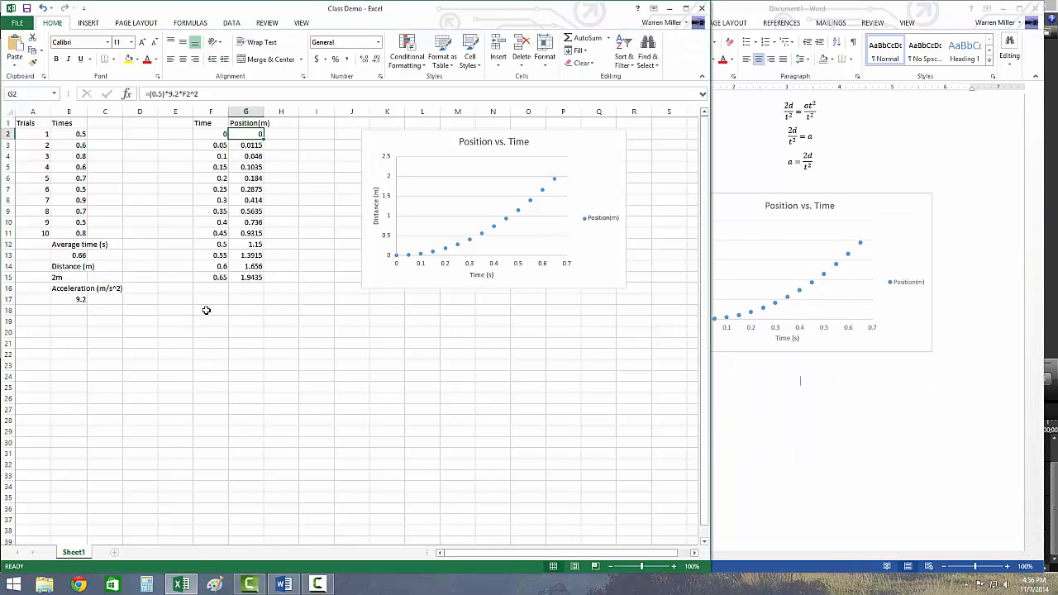
{"action": "left_click_drag", "start_coordinate": [211, 123], "coordinate": [210, 280]}
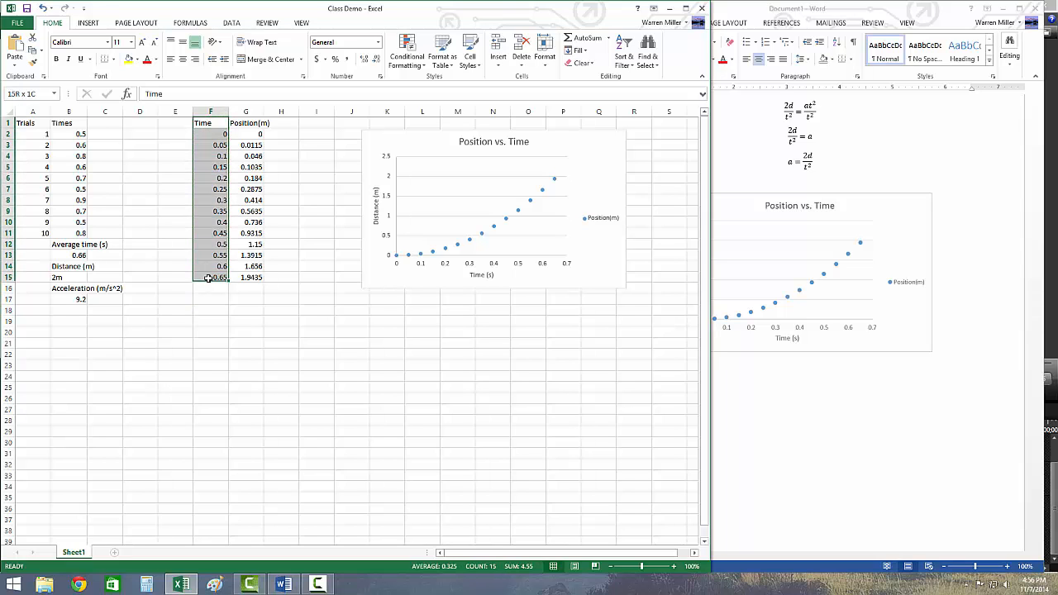
{"action": "right_click", "coordinate": [205, 147]}
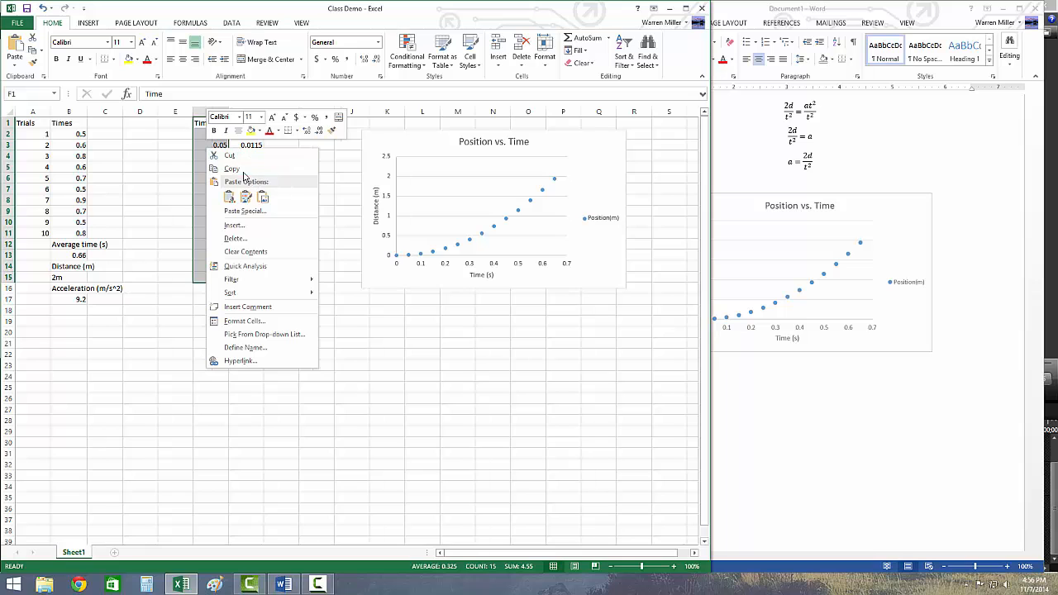
{"action": "left_click", "coordinate": [232, 169]}
{"action": "left_click", "coordinate": [211, 324]}
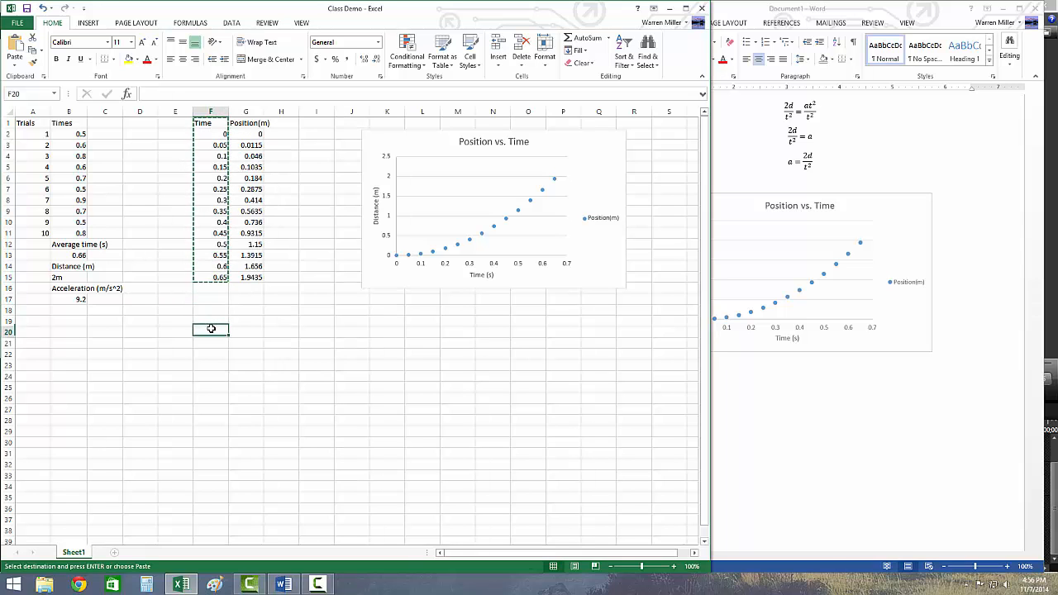
{"action": "right_click", "coordinate": [211, 324]}
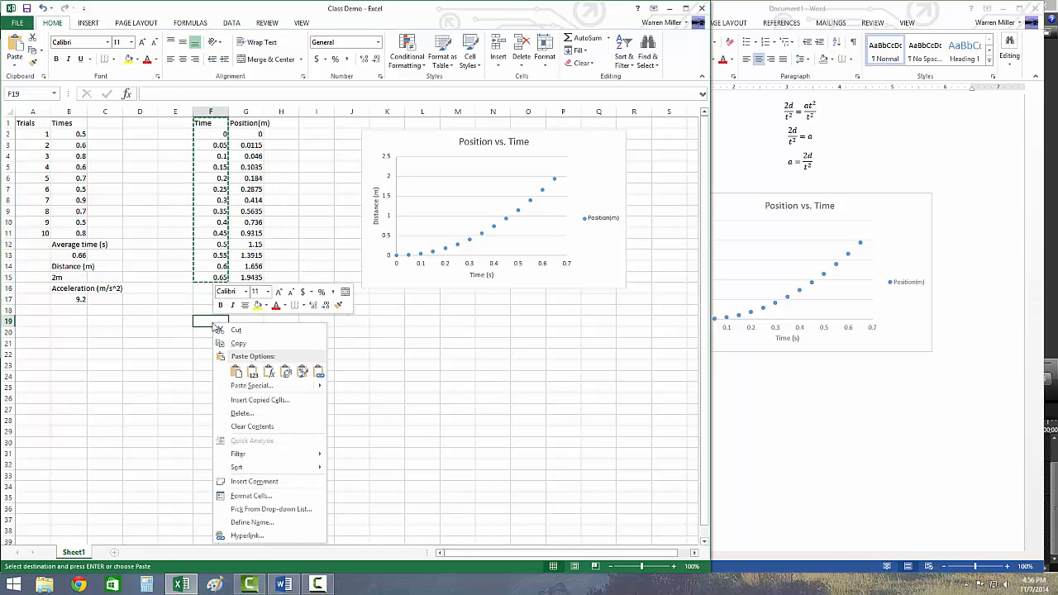
{"action": "left_click", "coordinate": [242, 375]}
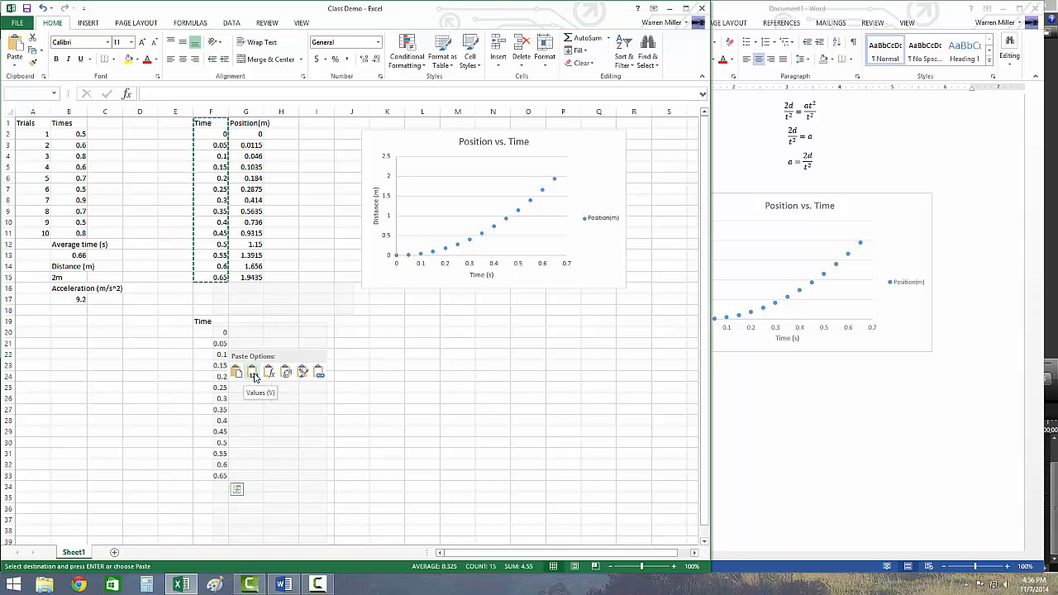
{"action": "left_click", "coordinate": [242, 375]}
{"action": "left_click", "coordinate": [248, 356]}
Enter the heading "Velocity" in G19 beside the copied Time column and select G20
{"action": "left_click", "coordinate": [261, 322]}
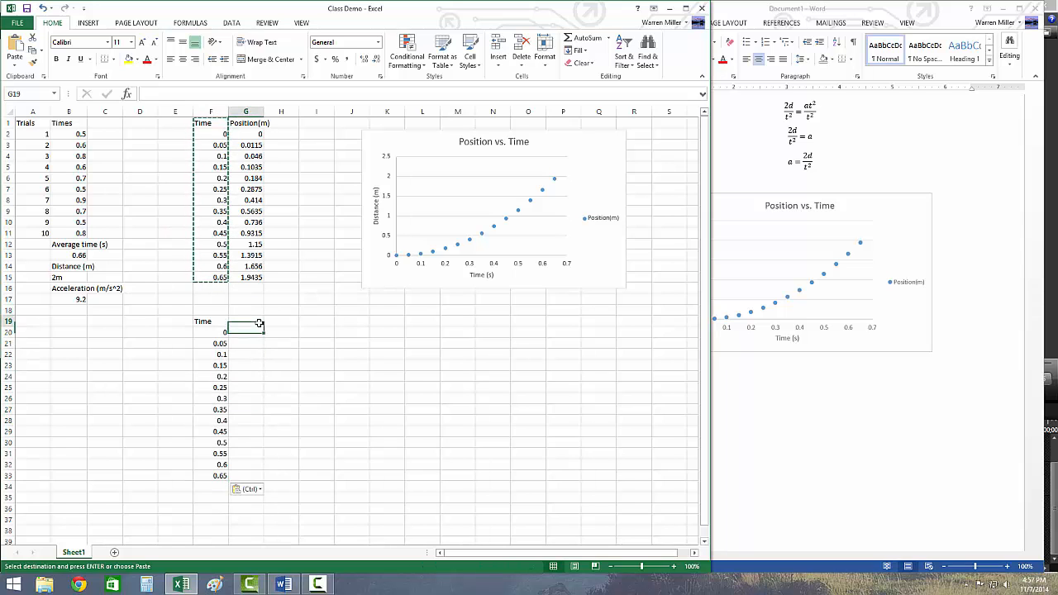
{"action": "type", "text": "Velov"}
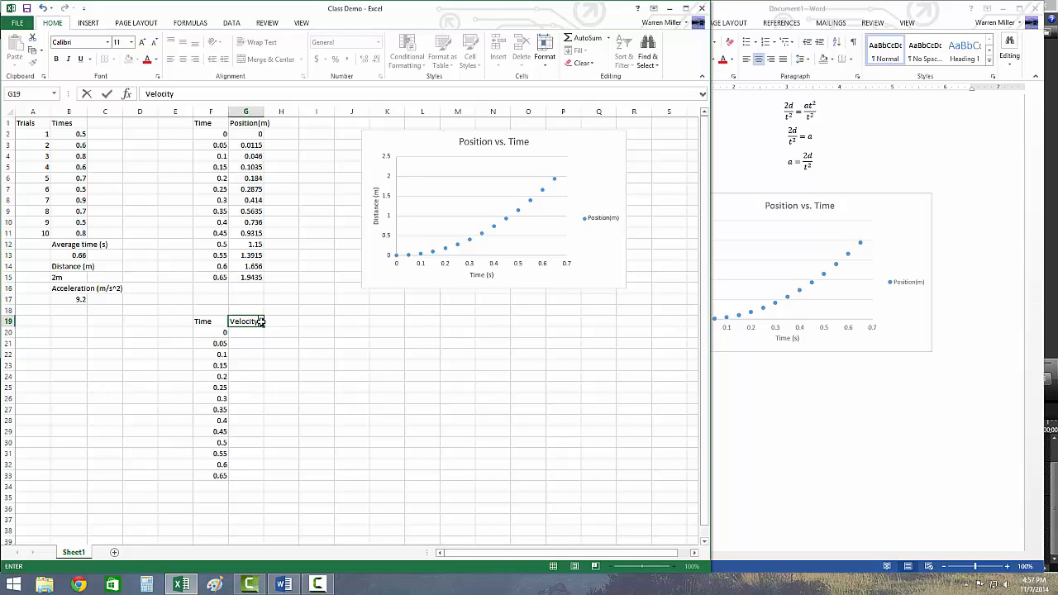
{"action": "type", "text": "ity"}
{"action": "key", "text": "Return"}
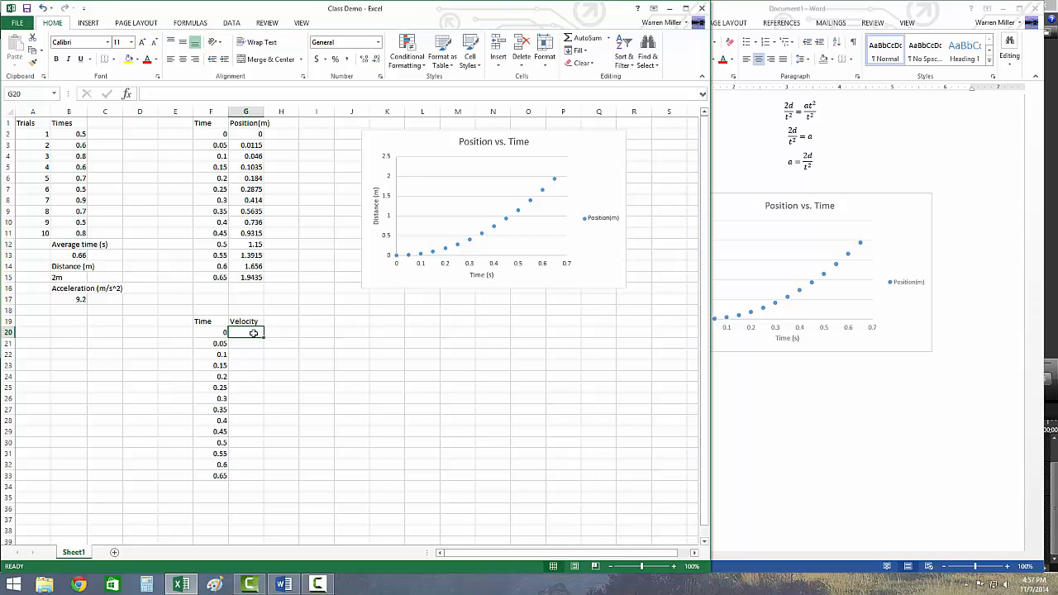
{"action": "left_click", "coordinate": [221, 332]}
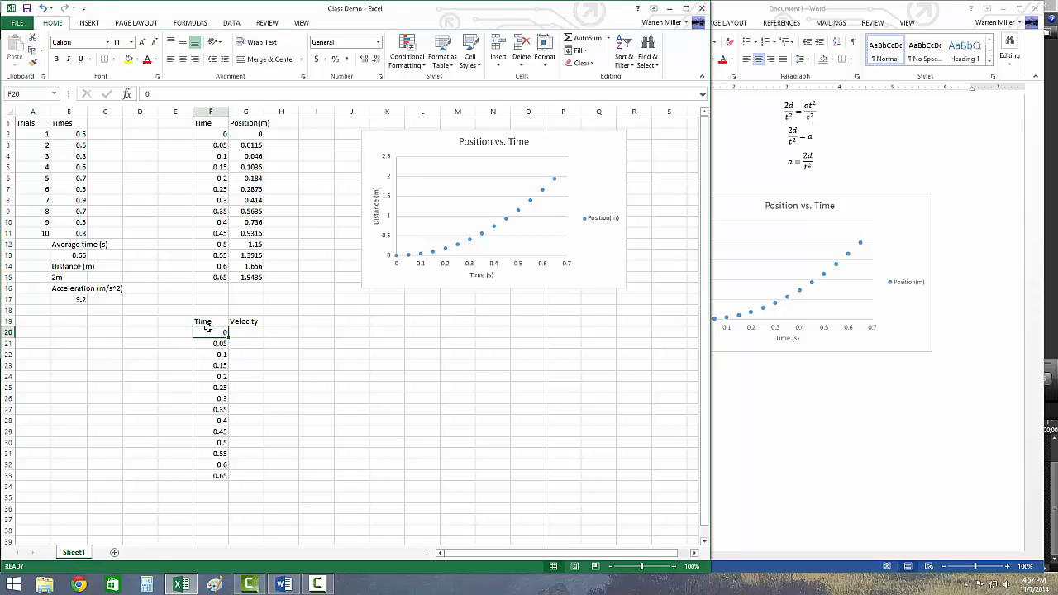
{"action": "left_click", "coordinate": [256, 334]}
Switch to Word and insert a new equation below the chart picture, beginning with "a ="
{"action": "left_click", "coordinate": [877, 381]}
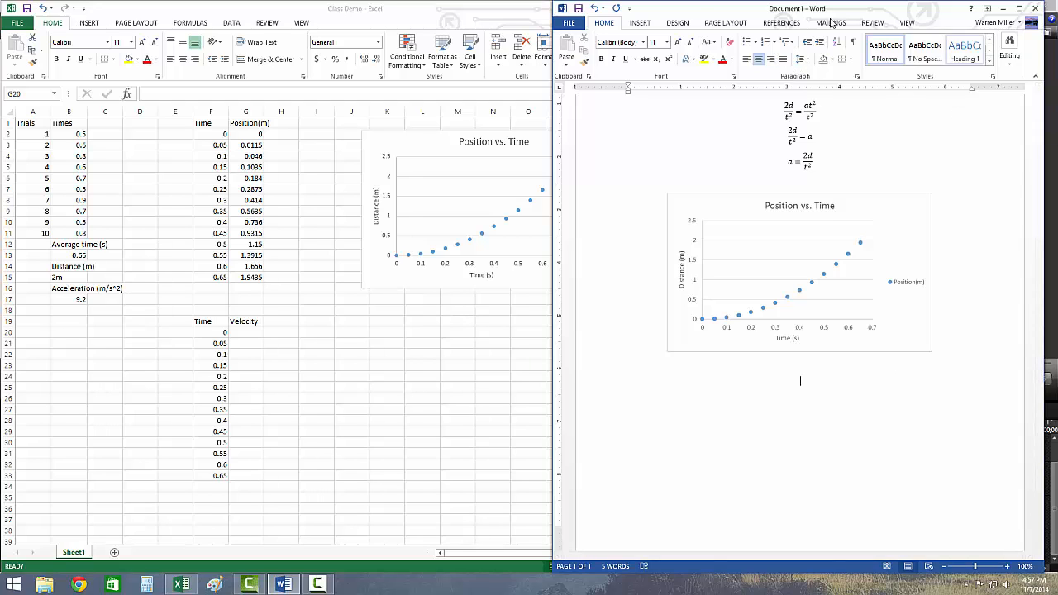
{"action": "left_click", "coordinate": [639, 23]}
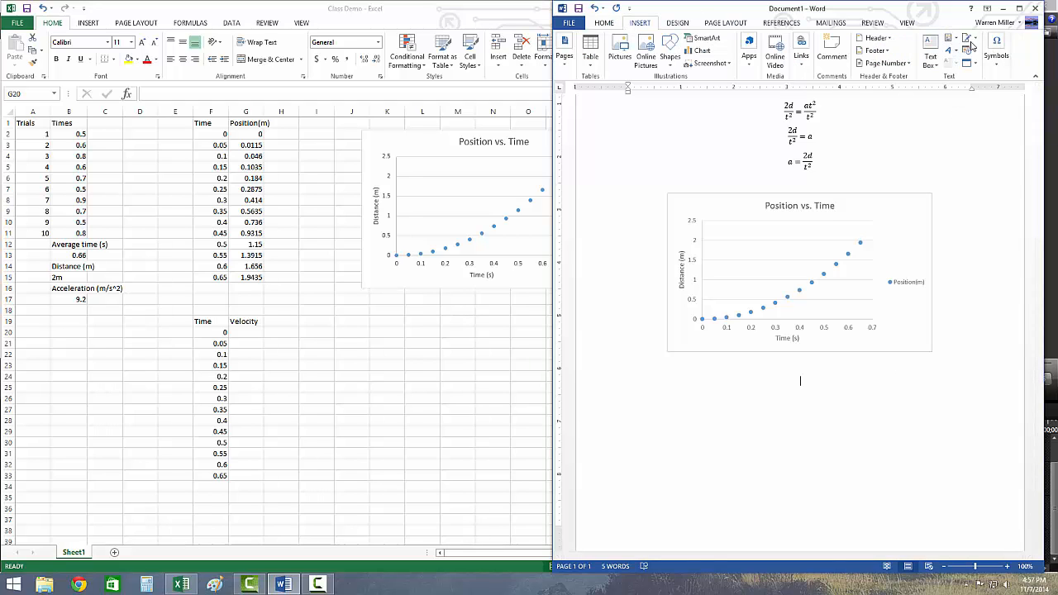
{"action": "left_click", "coordinate": [997, 51]}
{"action": "left_click", "coordinate": [1002, 93]}
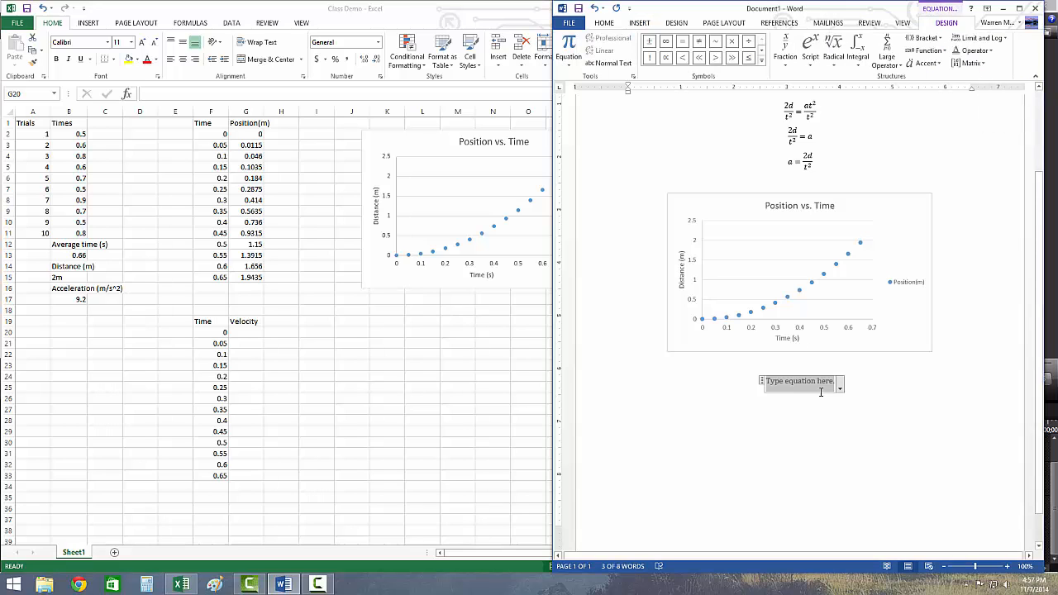
{"action": "type", "text": "a "}
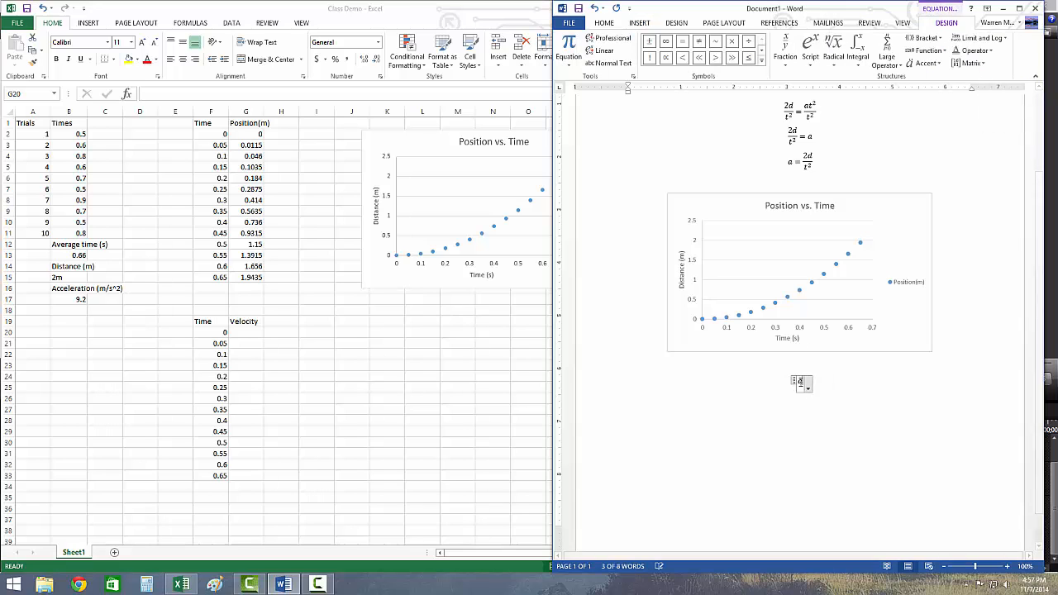
{"action": "type", "text": "="}
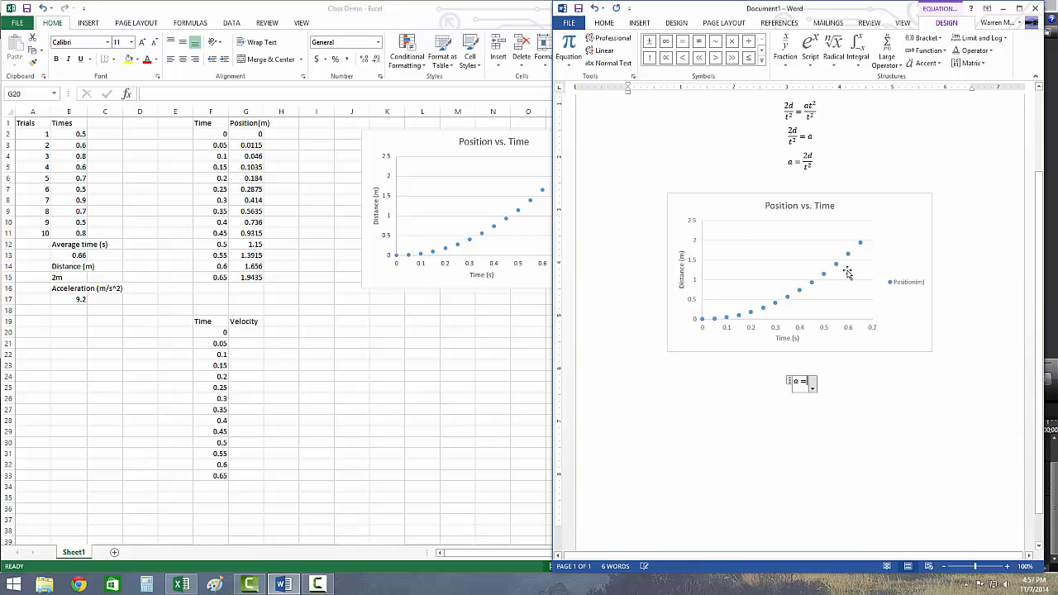
Add the delta symbol followed by v after the equals sign in the new equation
{"action": "left_click", "coordinate": [761, 49]}
{"action": "left_click", "coordinate": [762, 51]}
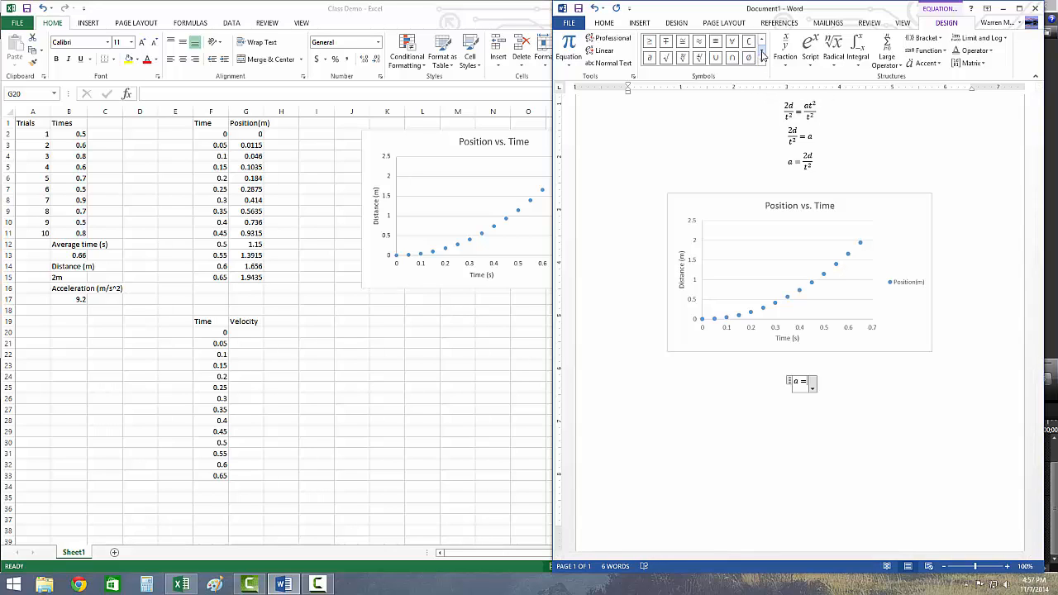
{"action": "left_click", "coordinate": [762, 50]}
{"action": "left_click", "coordinate": [761, 50]}
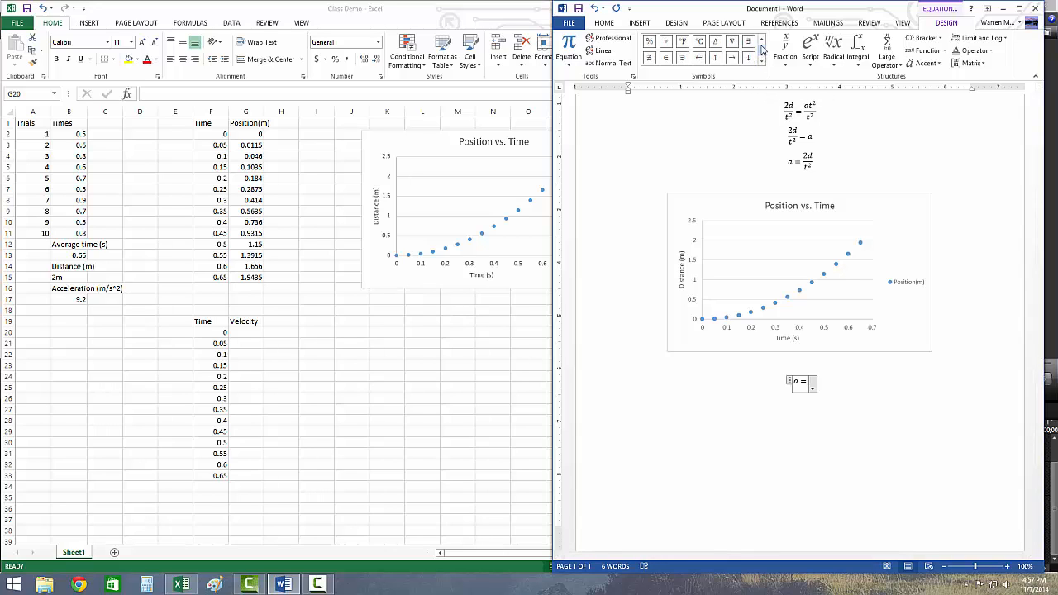
{"action": "left_click", "coordinate": [716, 42]}
{"action": "type", "text": "t"}
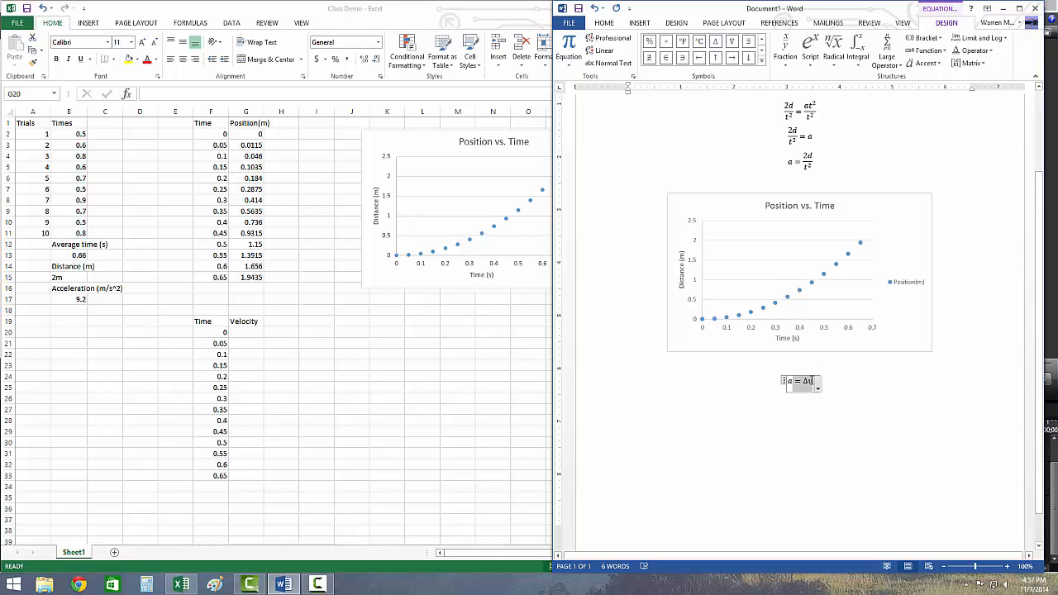
Turn Δv into the numerator of a stacked fraction with t as the denominator, and leave the equation
{"action": "left_click", "coordinate": [809, 381]}
{"action": "left_click", "coordinate": [785, 51]}
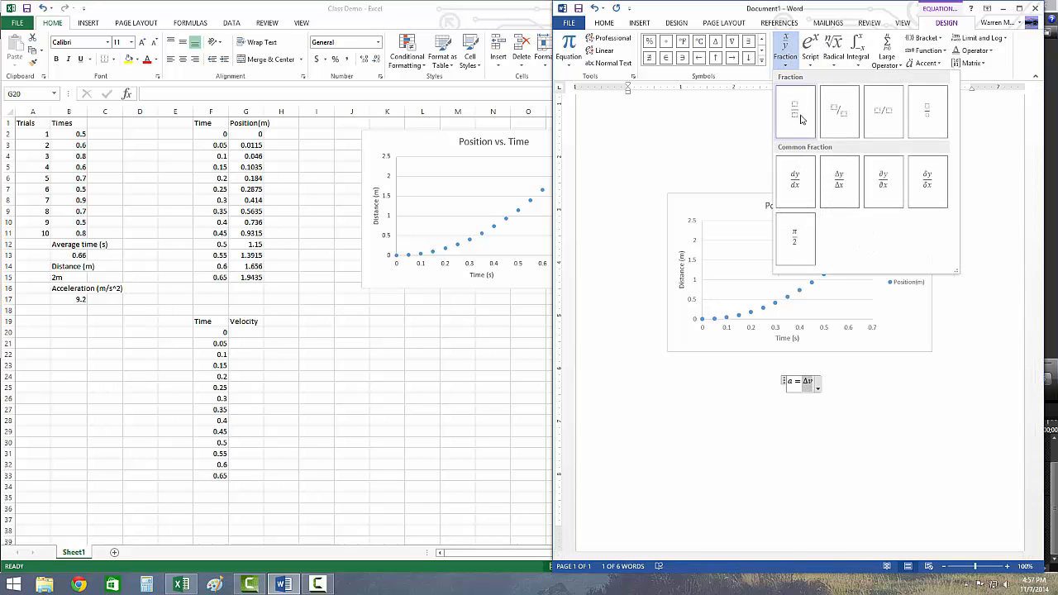
{"action": "left_click", "coordinate": [795, 110]}
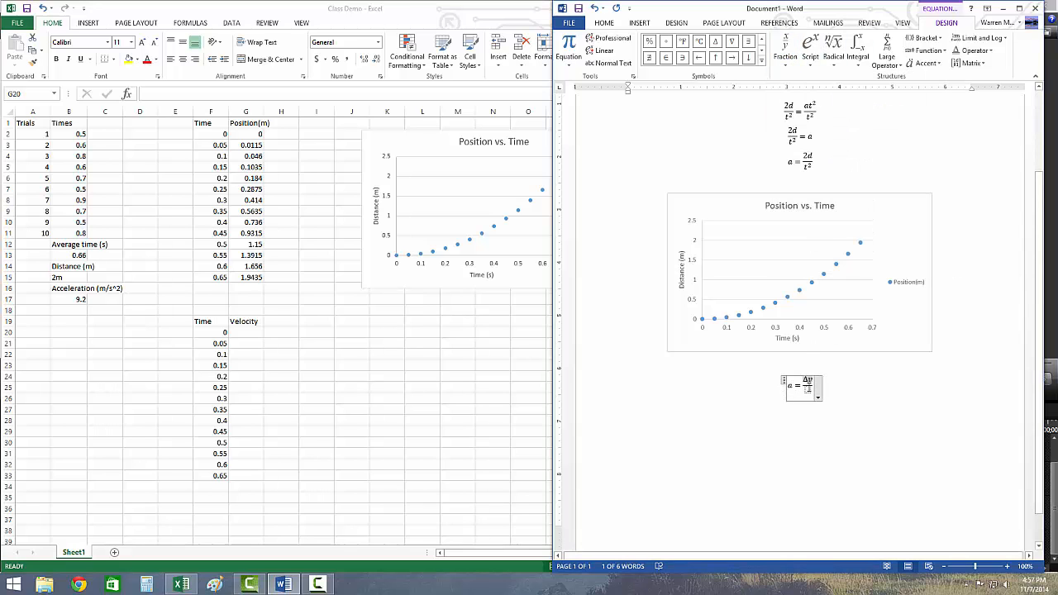
{"action": "type", "text": "t"}
{"action": "left_click", "coordinate": [922, 408]}
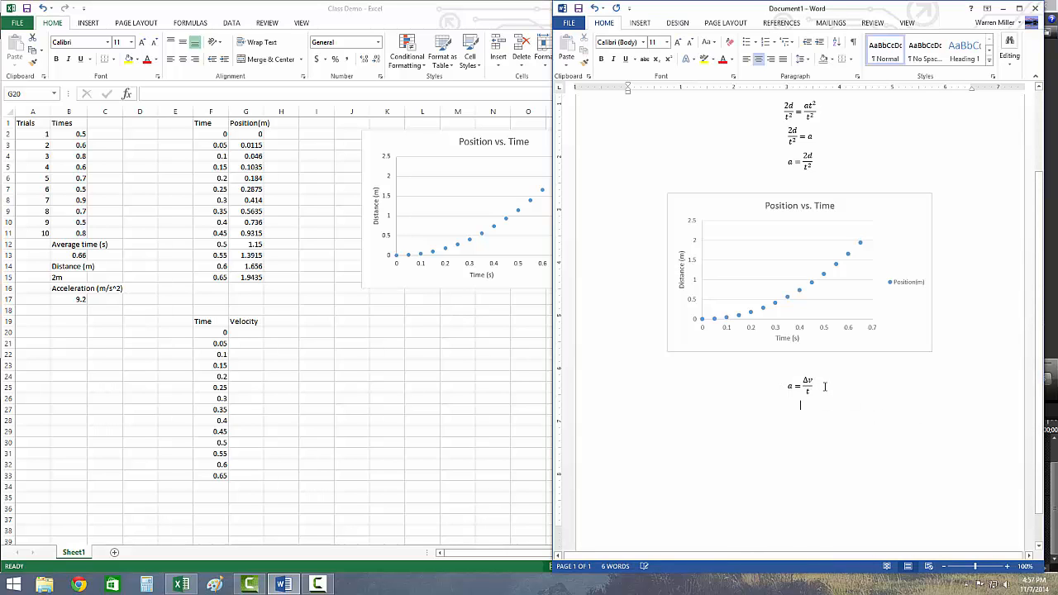
Remove the delta symbol from the numerator so the equation reads a = v/t
{"action": "left_click", "coordinate": [800, 386]}
{"action": "left_click", "coordinate": [852, 383]}
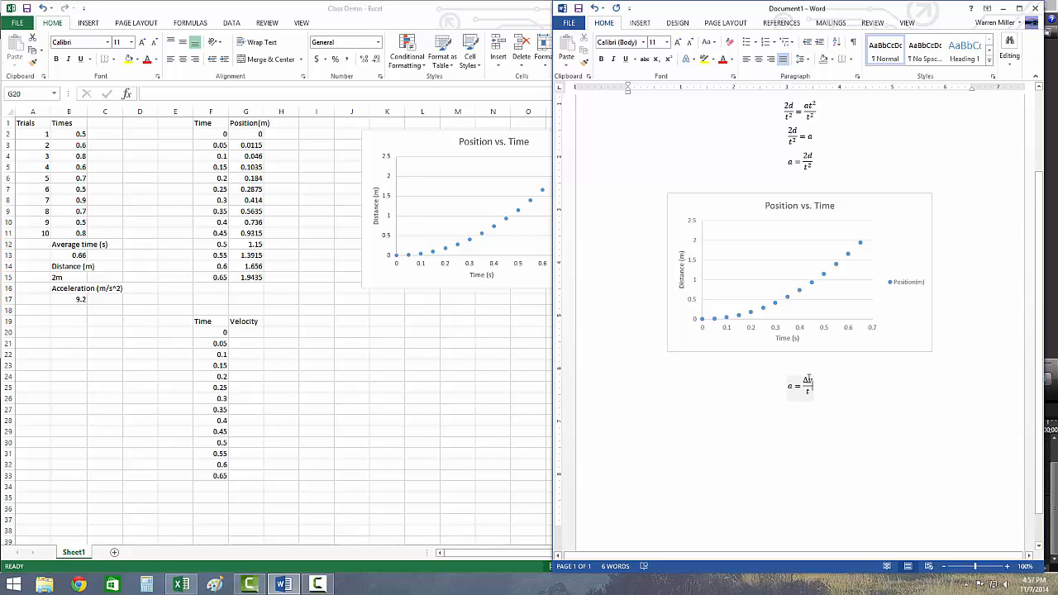
{"action": "left_click", "coordinate": [808, 380]}
{"action": "left_click", "coordinate": [839, 391]}
{"action": "left_click", "coordinate": [810, 381]}
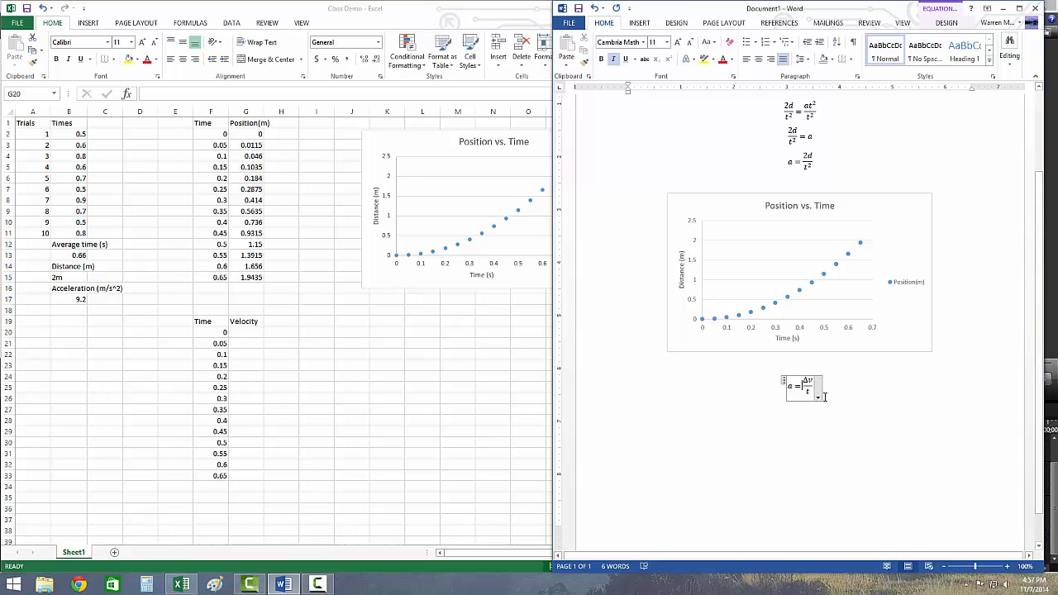
{"action": "key", "text": "BackSpace"}
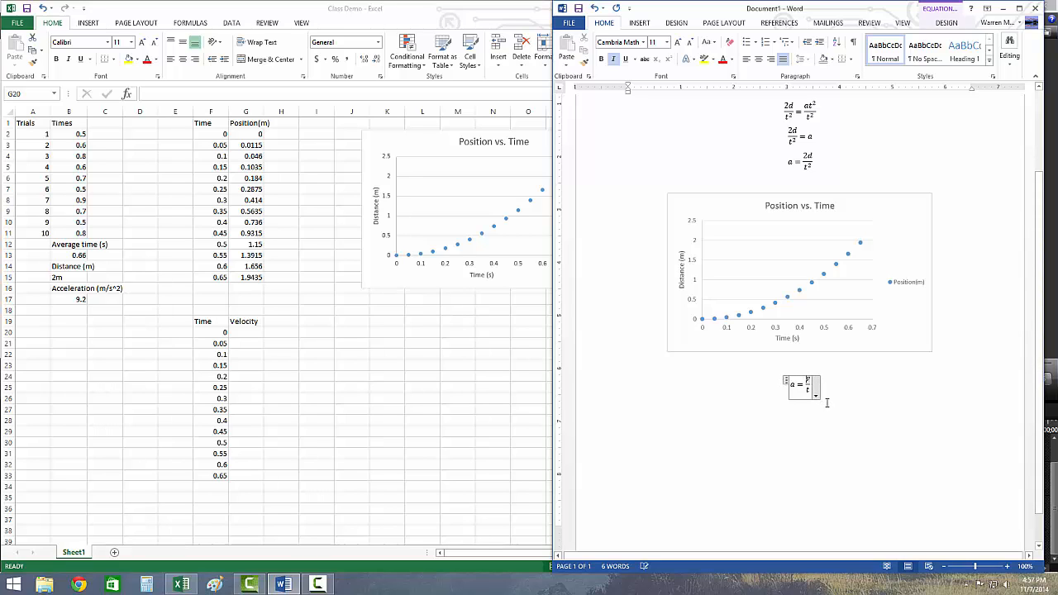
{"action": "left_click", "coordinate": [848, 399]}
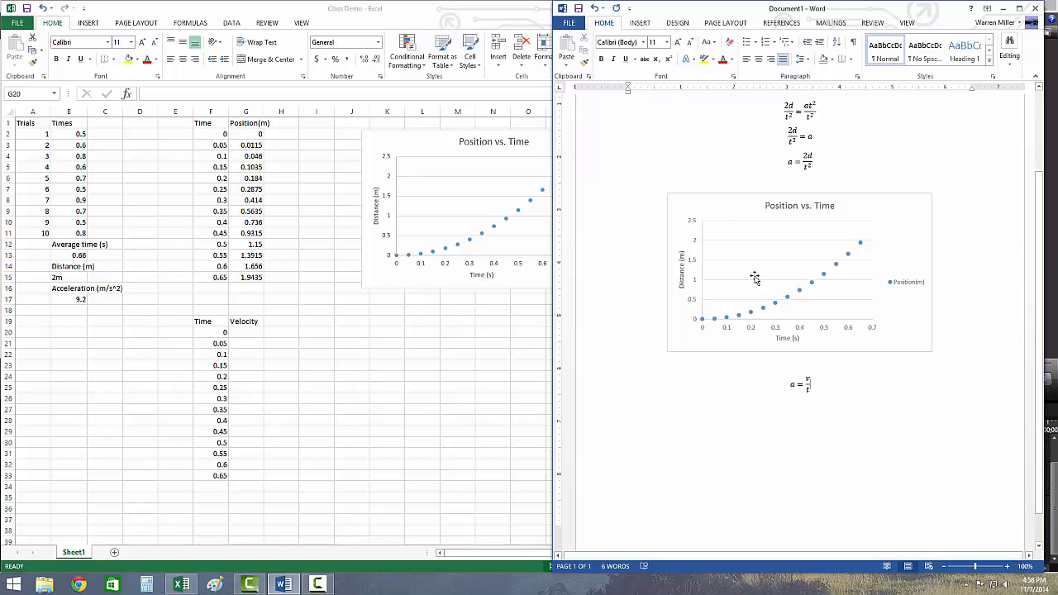
Multiply both sides of the equation by t, writing it as t × a = v/t × t
{"action": "left_click", "coordinate": [853, 428]}
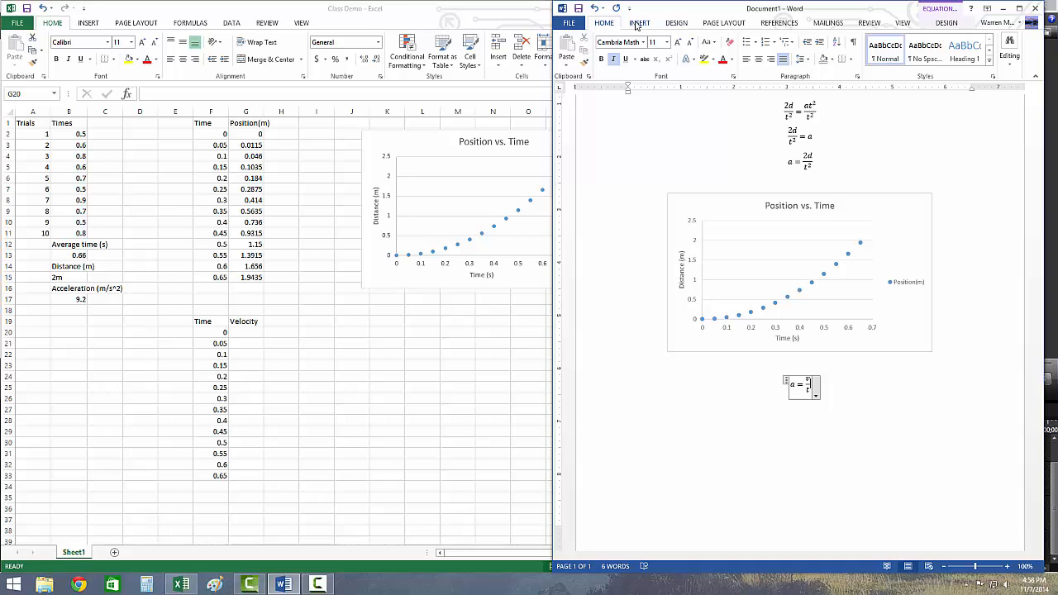
{"action": "left_click", "coordinate": [946, 22]}
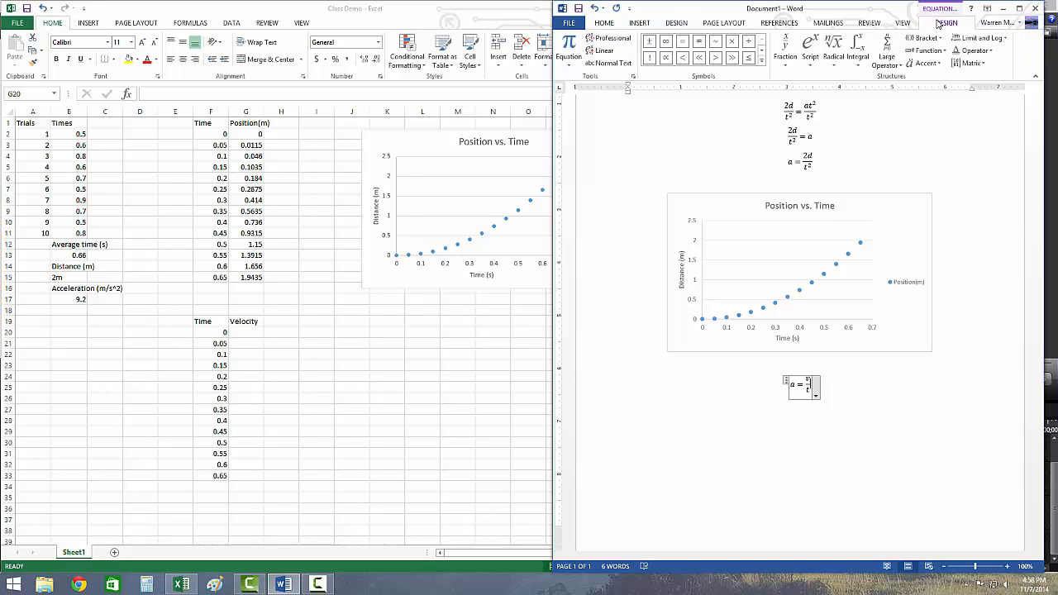
{"action": "left_click", "coordinate": [731, 41]}
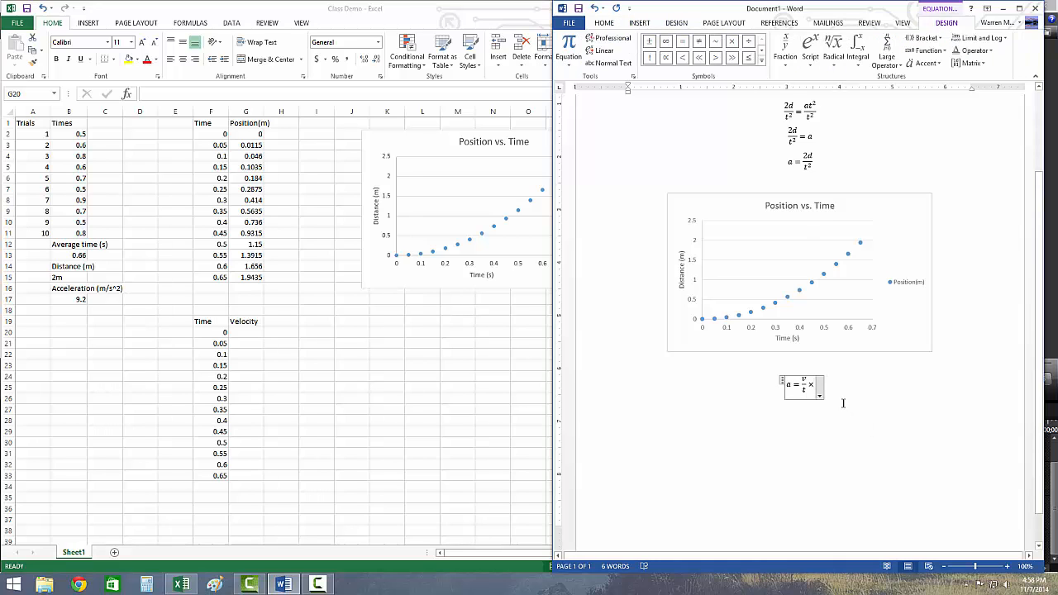
{"action": "type", "text": "t"}
{"action": "left_click", "coordinate": [786, 385]}
{"action": "left_click", "coordinate": [732, 41]}
{"action": "type", "text": "t"}
Copy the equation t × a = v/t × t and paste it on the line below
{"action": "left_click_drag", "start_coordinate": [826, 386], "coordinate": [778, 386]}
{"action": "left_click", "coordinate": [900, 386]}
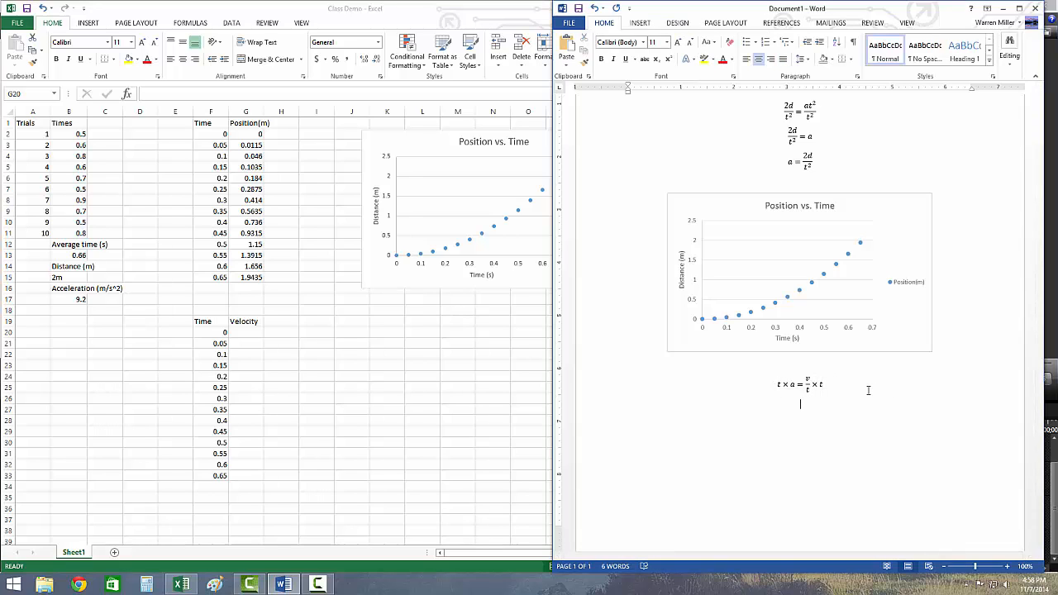
{"action": "key", "text": "ctrl+v"}
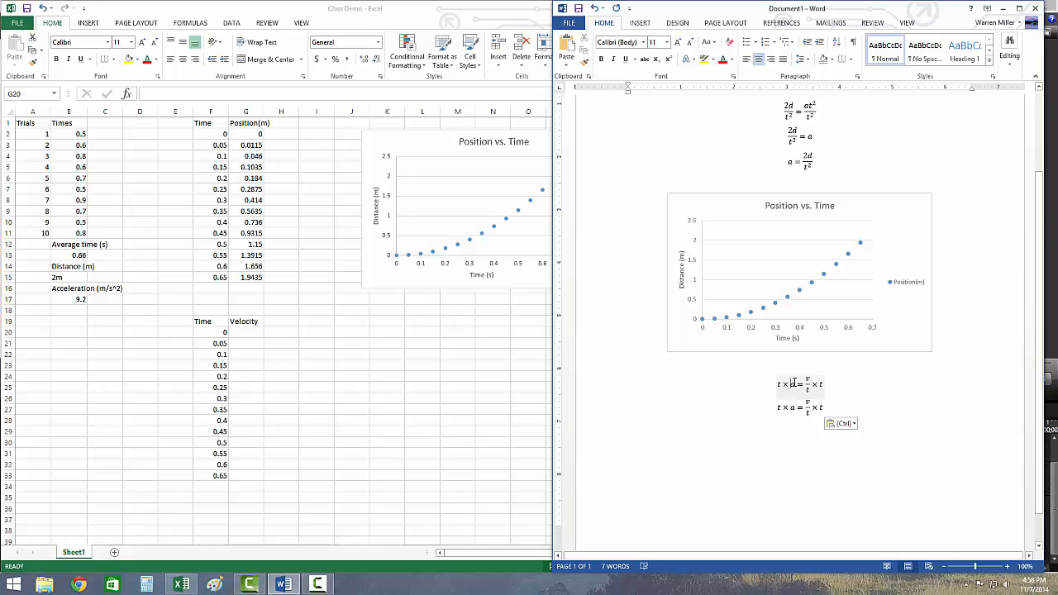
Copy the a = v/t part of the upper equation and paste it on a new line above the two equations
{"action": "left_click", "coordinate": [811, 402]}
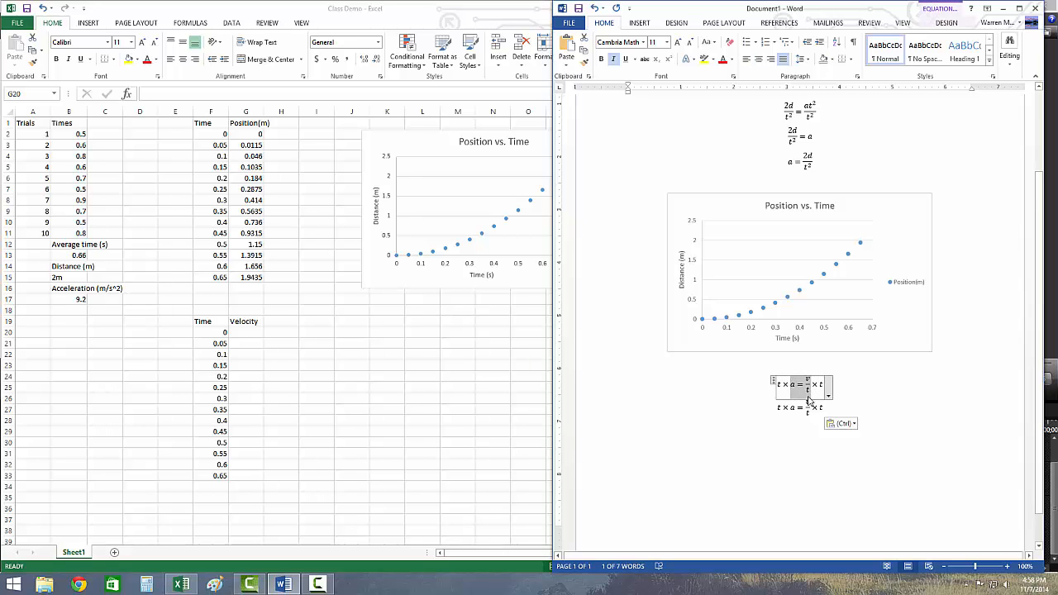
{"action": "left_click", "coordinate": [797, 364]}
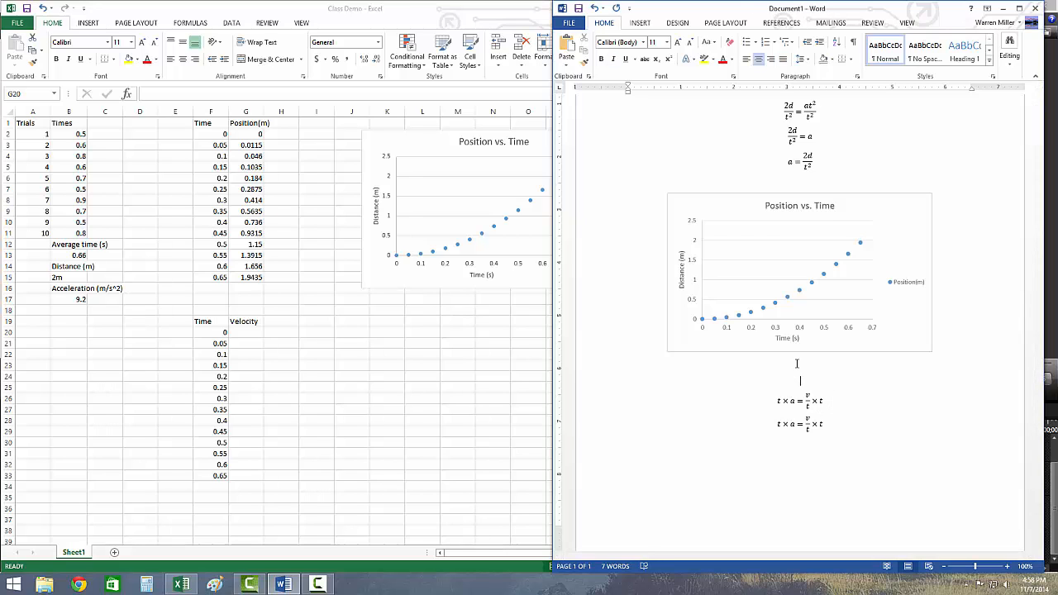
{"action": "key", "text": "ctrl+v"}
{"action": "left_click", "coordinate": [790, 387]}
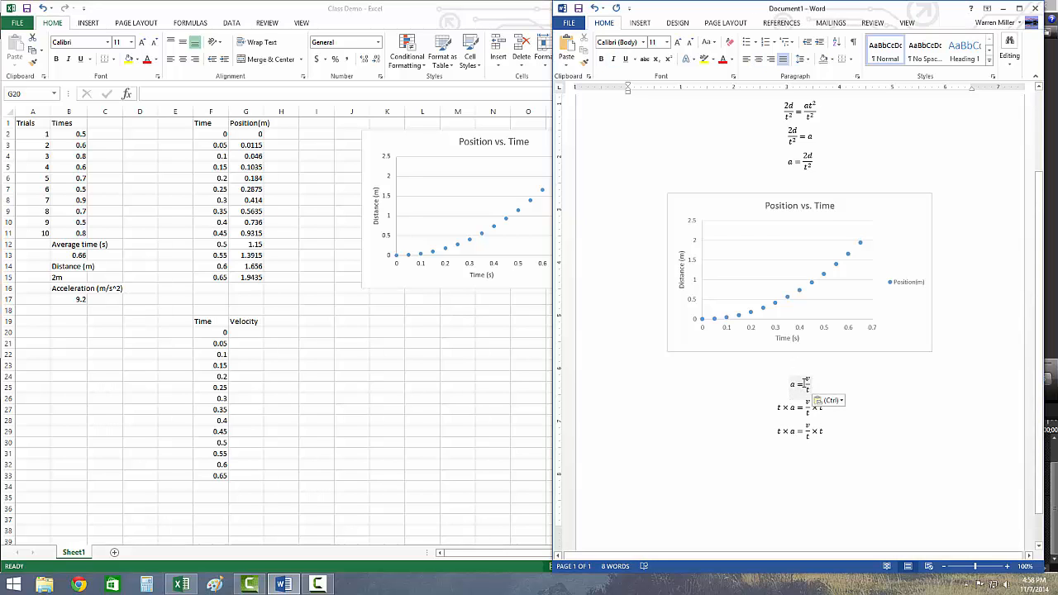
Replace the right side of the bottom equation with v so it reads t × a = v
{"action": "left_click", "coordinate": [807, 438]}
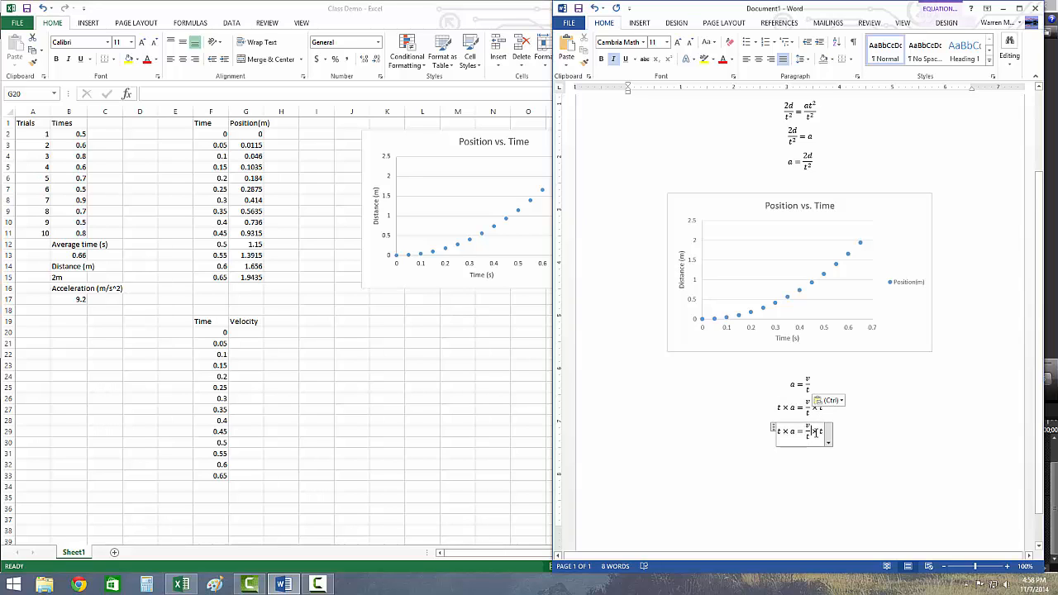
{"action": "left_click_drag", "start_coordinate": [804, 431], "coordinate": [825, 431]}
{"action": "key", "text": "BackSpace"}
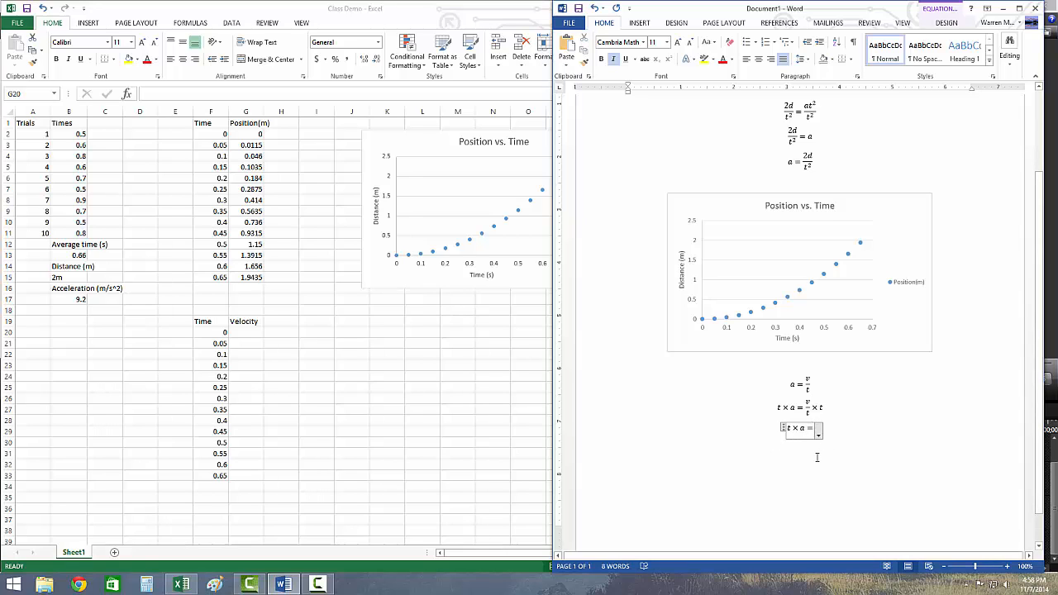
{"action": "type", "text": "v"}
Rewrite the left side of the bottom equation as at so it reads at = v
{"action": "key", "text": "Right"}
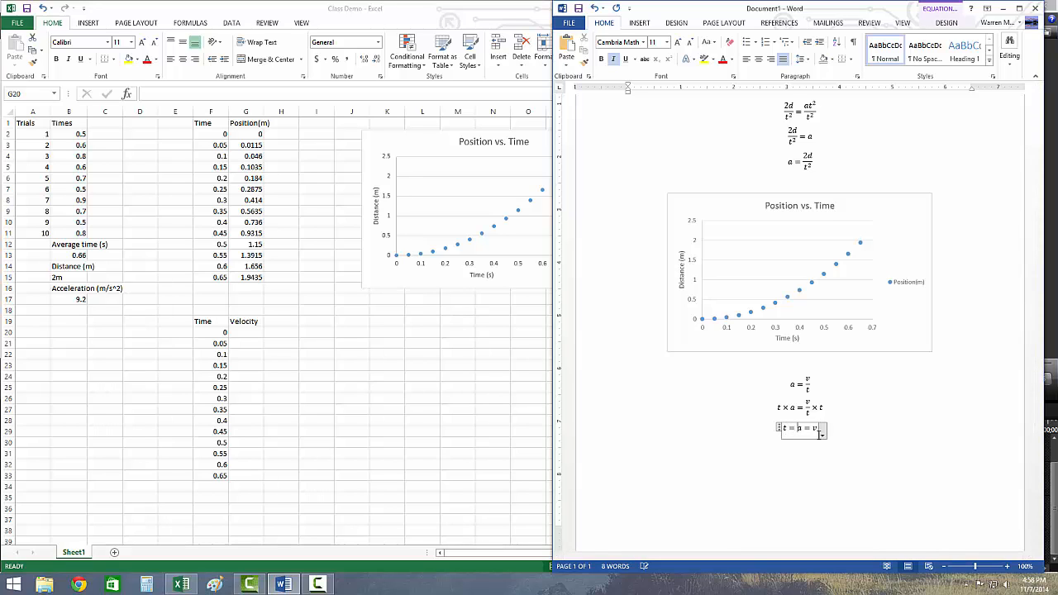
{"action": "key", "text": "BackSpace"}
{"action": "key", "text": "BackSpace"}
{"action": "type", "text": "t"}
{"action": "key", "text": "Return"}
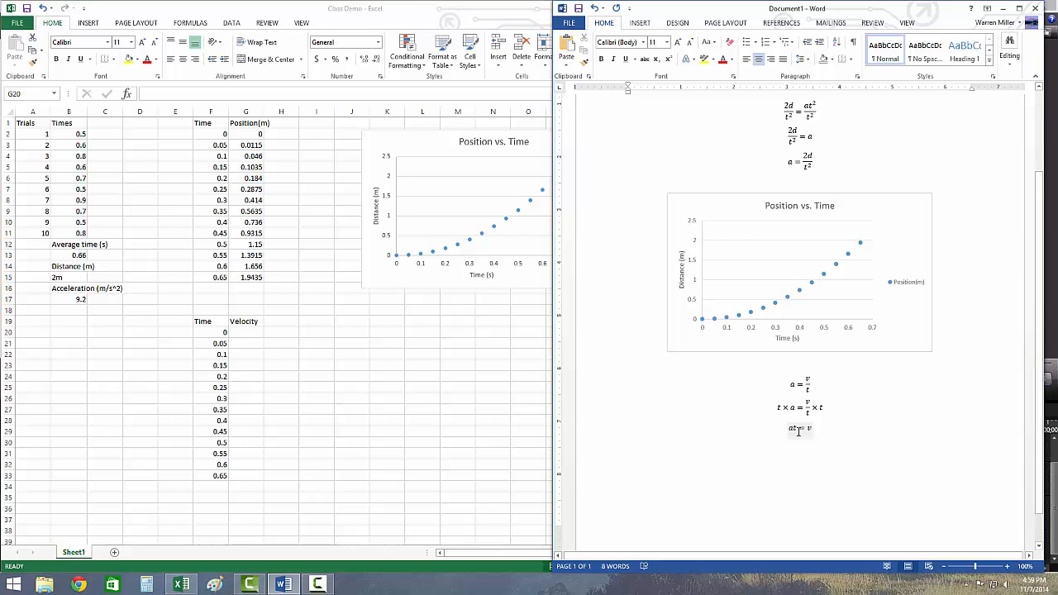
{"action": "left_click", "coordinate": [796, 427]}
Switch to Excel and enter the velocity formula =9.2*F20 in cell G20
{"action": "left_click", "coordinate": [247, 336]}
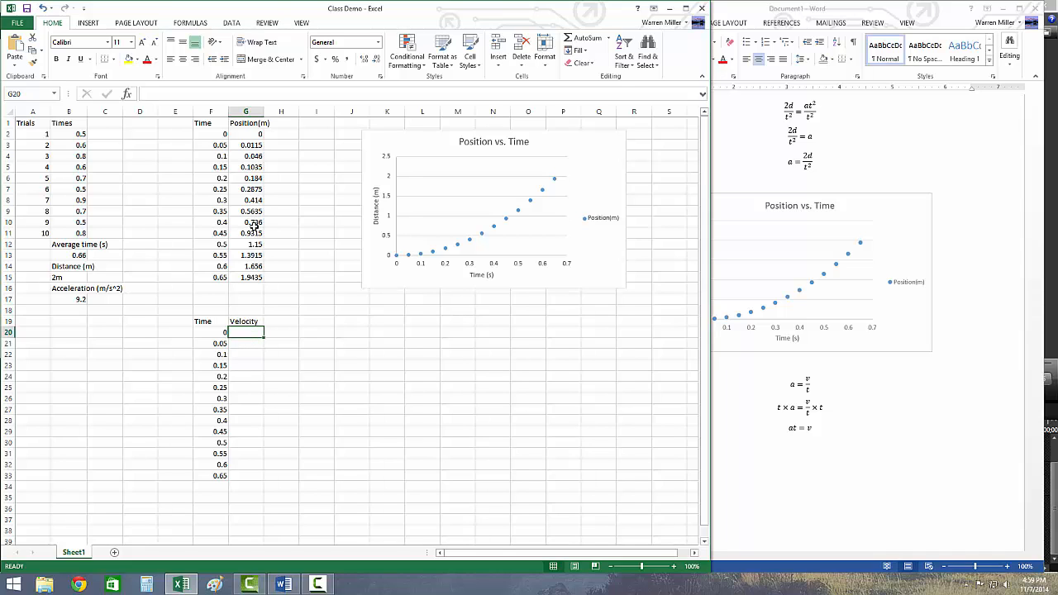
{"action": "type", "text": "="}
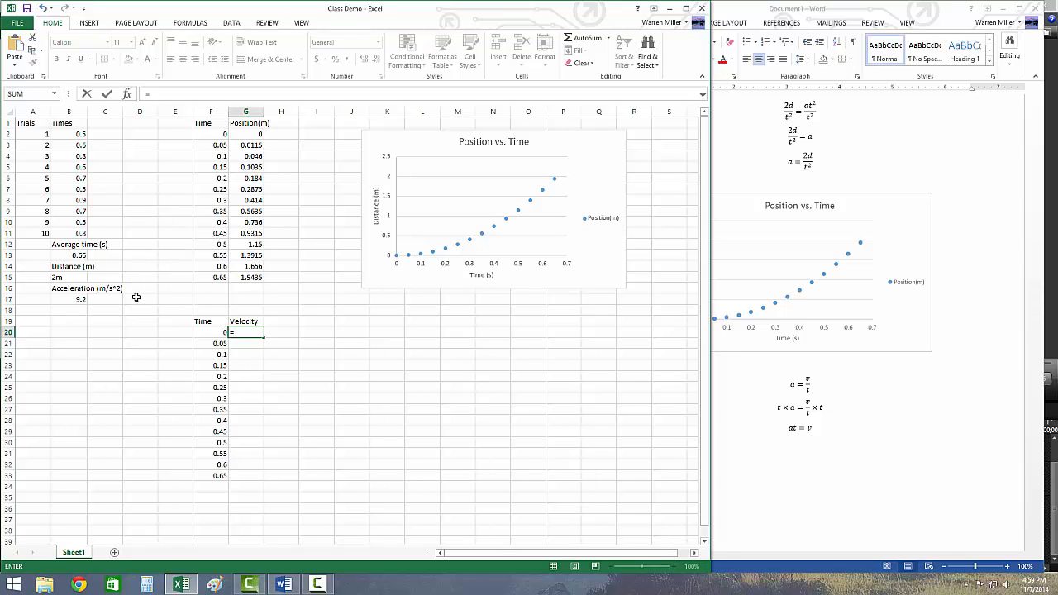
{"action": "type", "text": "9.2*"}
{"action": "left_click", "coordinate": [211, 333]}
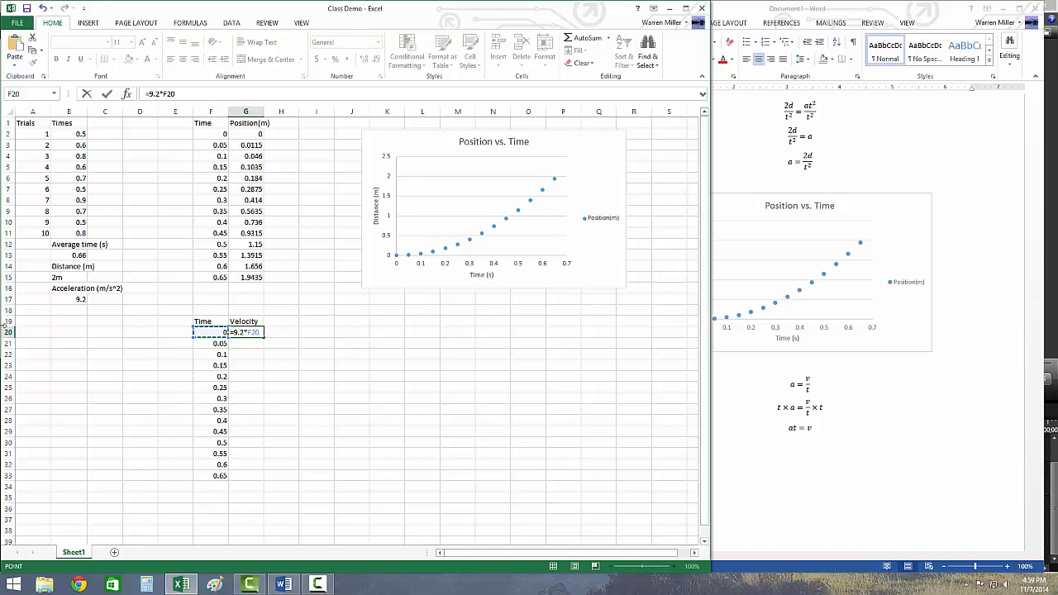
{"action": "key", "text": "Return"}
Fill the velocity formula from G20 down to G33, alongside the last time value
{"action": "left_click", "coordinate": [261, 332]}
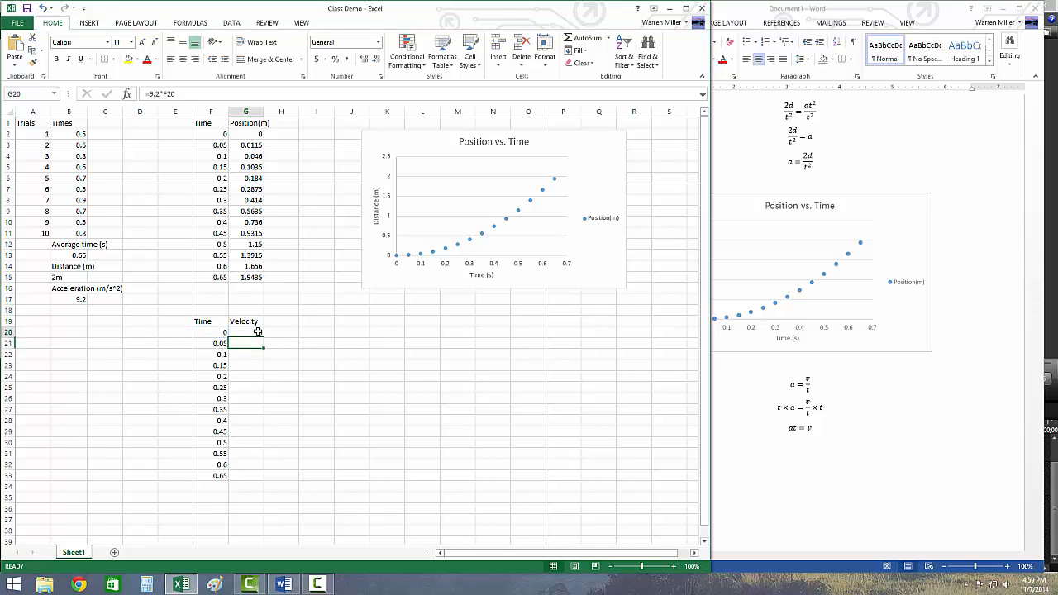
{"action": "left_click", "coordinate": [215, 331]}
{"action": "left_click", "coordinate": [242, 333]}
{"action": "left_click_drag", "start_coordinate": [263, 338], "coordinate": [273, 478]}
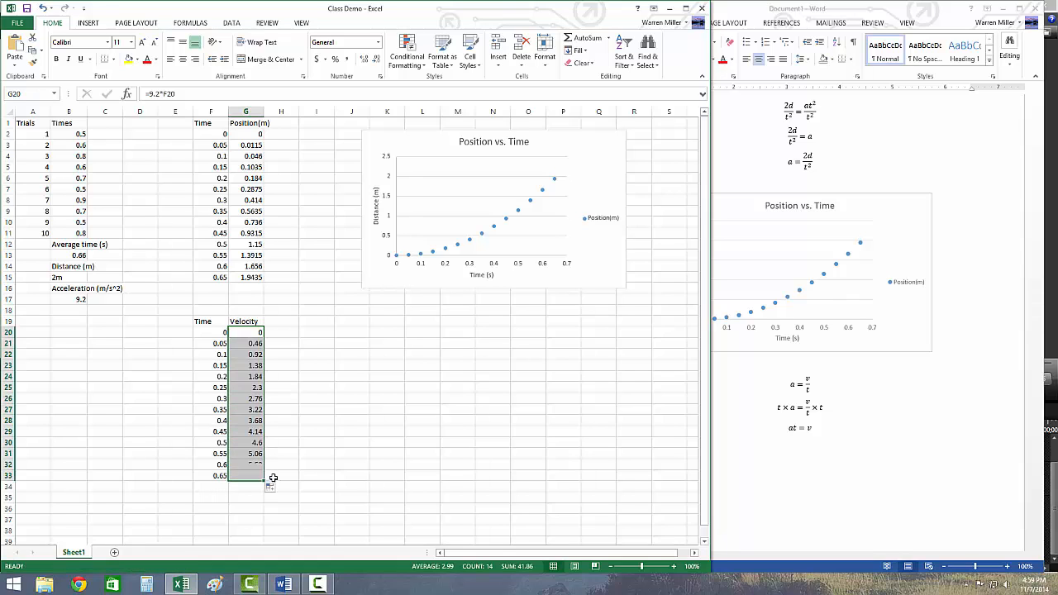
{"action": "left_click", "coordinate": [218, 477]}
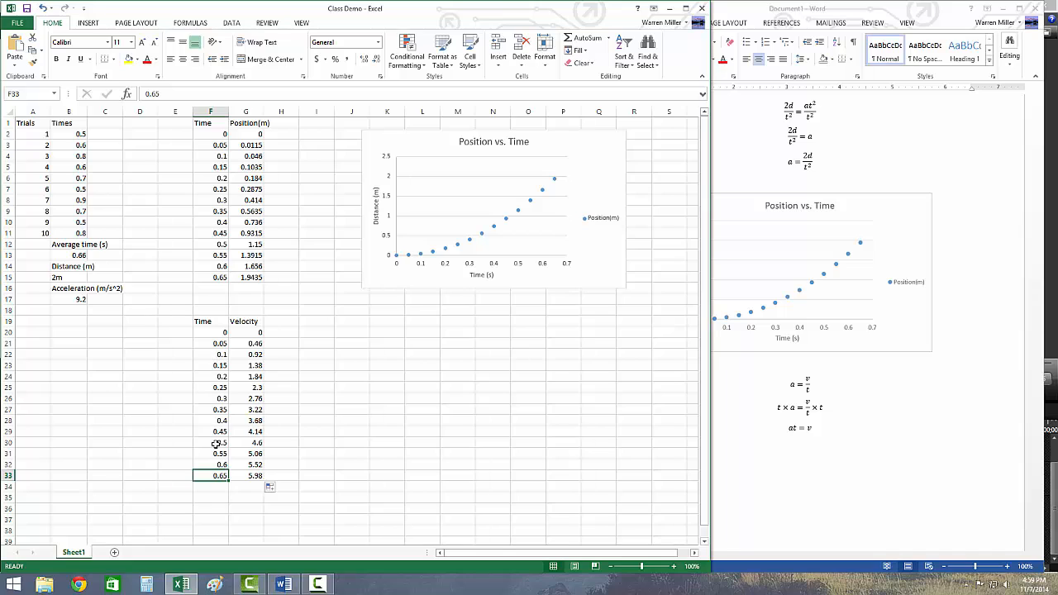
{"action": "left_click", "coordinate": [251, 477]}
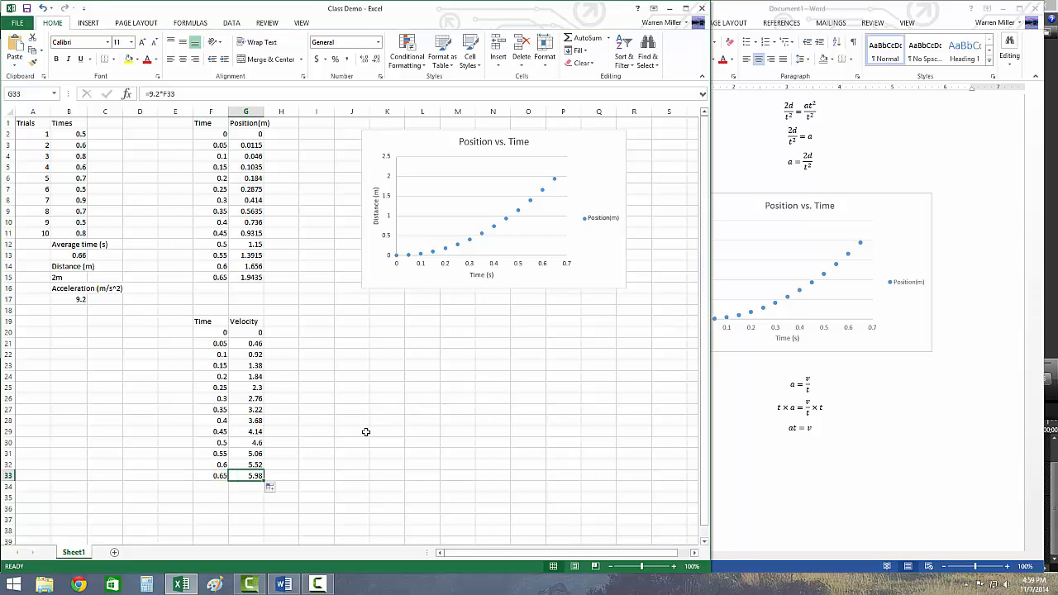
Add the unit to the velocity column heading in G19 so it reads Velocity (m/s)
{"action": "left_click", "coordinate": [258, 324]}
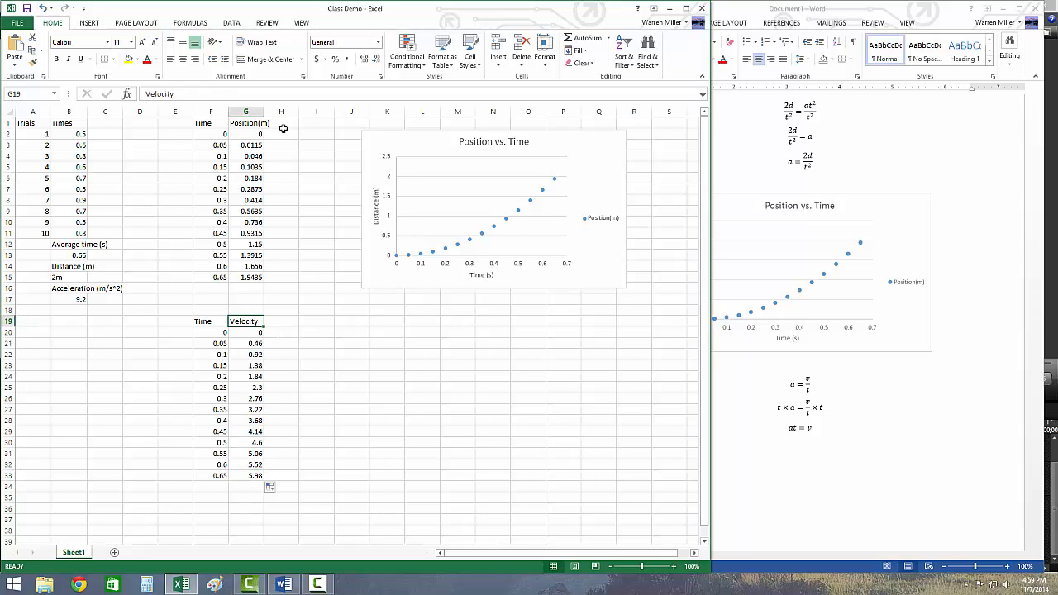
{"action": "left_click", "coordinate": [210, 94]}
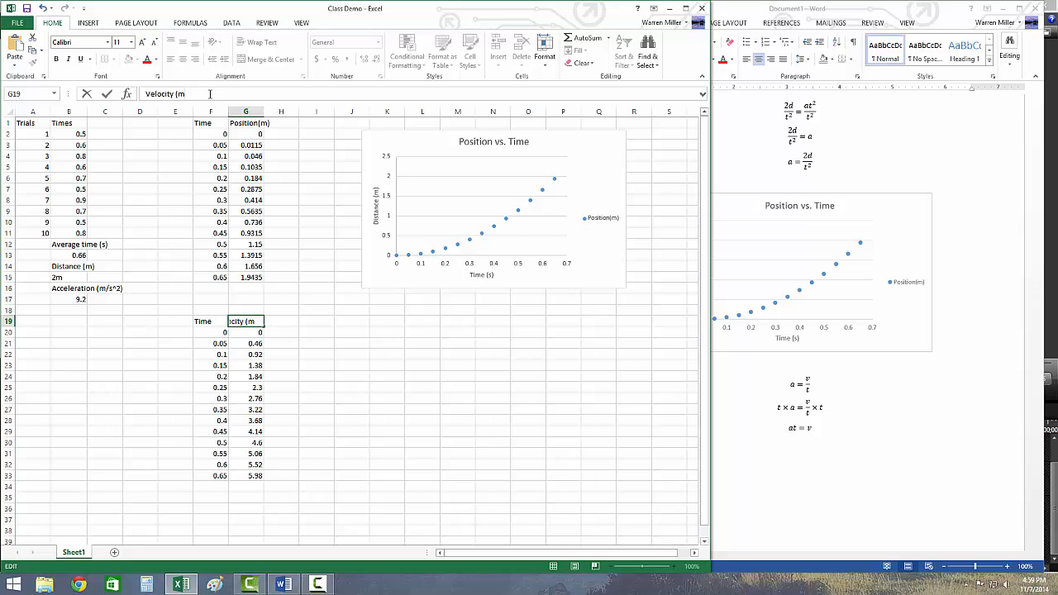
{"action": "type", "text": ")"}
{"action": "key", "text": "Return"}
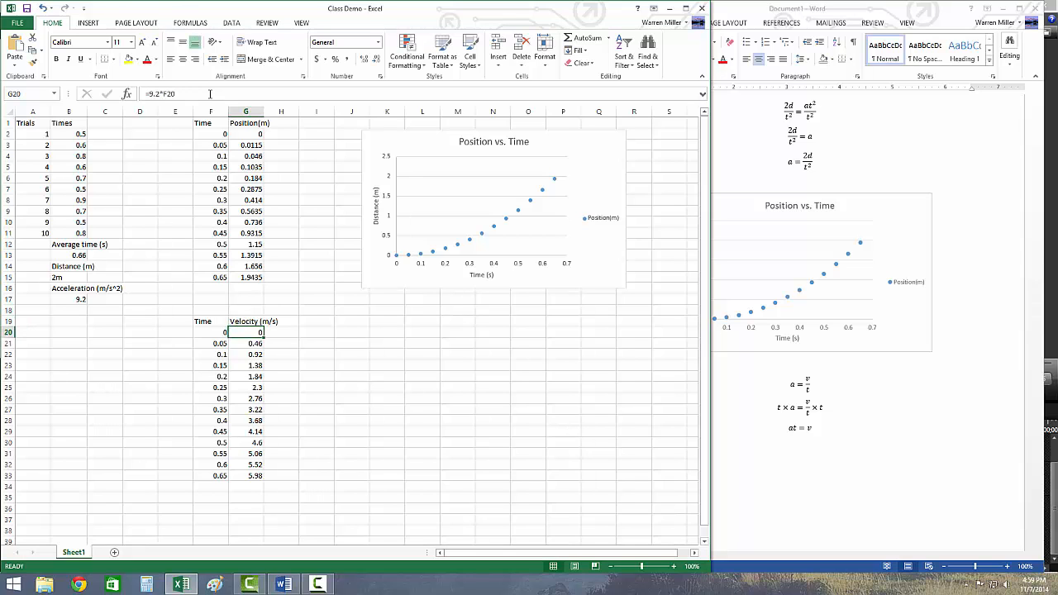
Insert a scatter chart with markers only from the time and velocity data in F19:G33
{"action": "left_click", "coordinate": [205, 412]}
{"action": "left_click", "coordinate": [366, 353]}
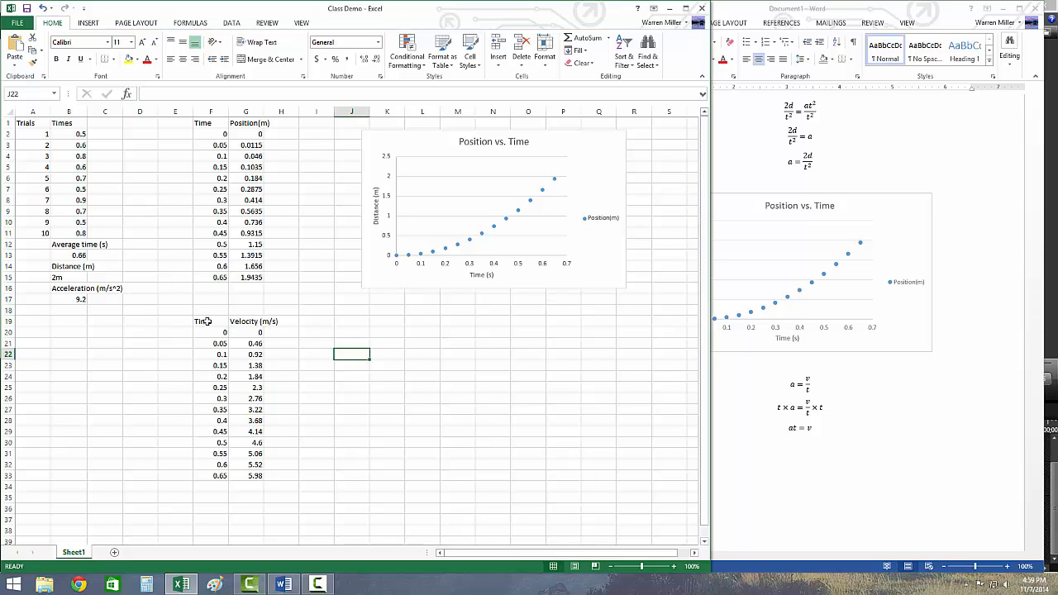
{"action": "left_click_drag", "start_coordinate": [206, 322], "coordinate": [257, 474]}
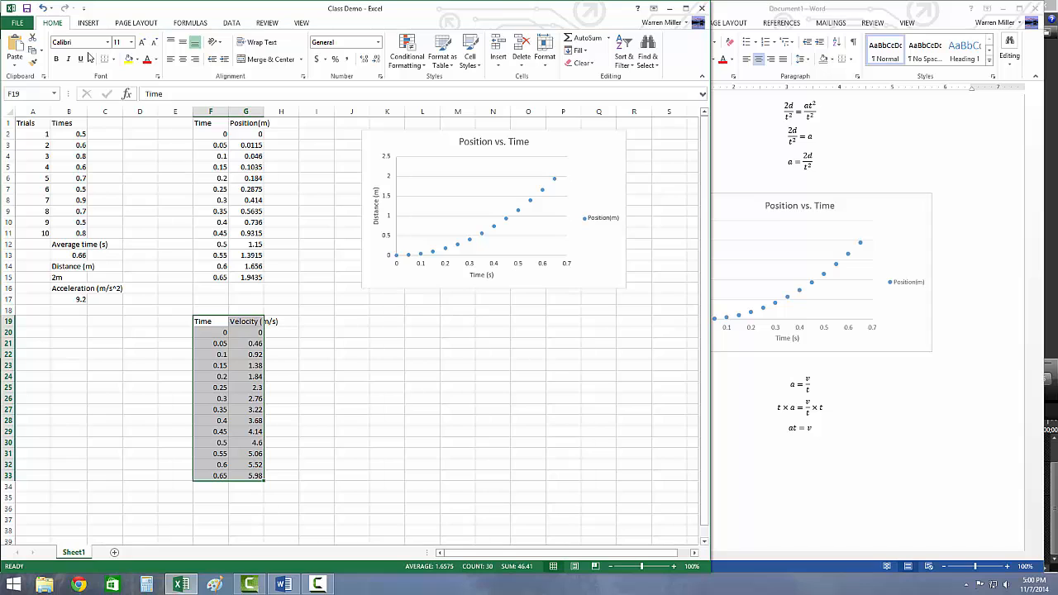
{"action": "left_click", "coordinate": [88, 23]}
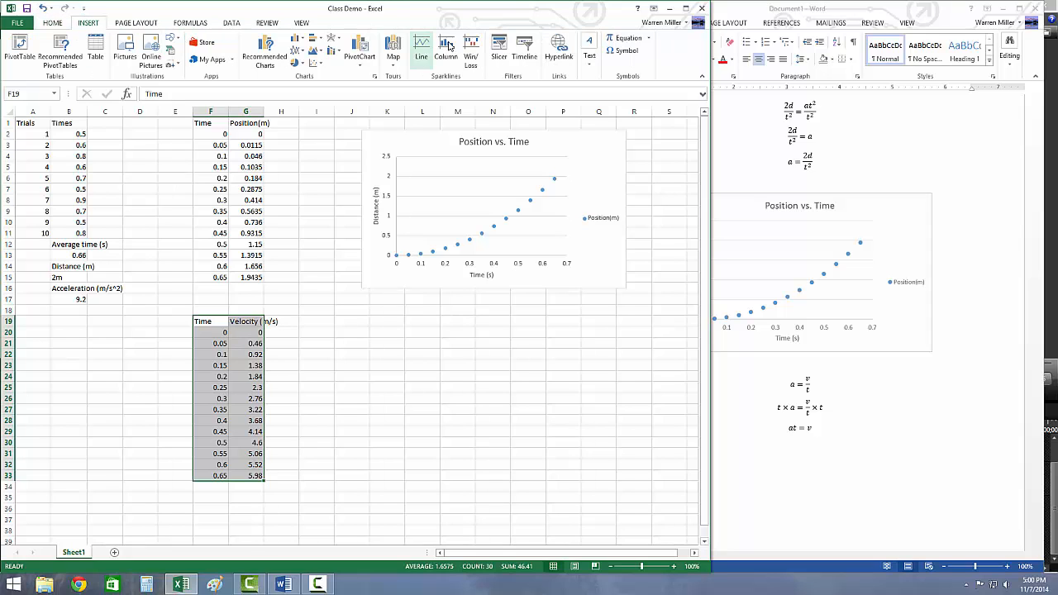
{"action": "left_click", "coordinate": [315, 63]}
{"action": "left_click", "coordinate": [322, 101]}
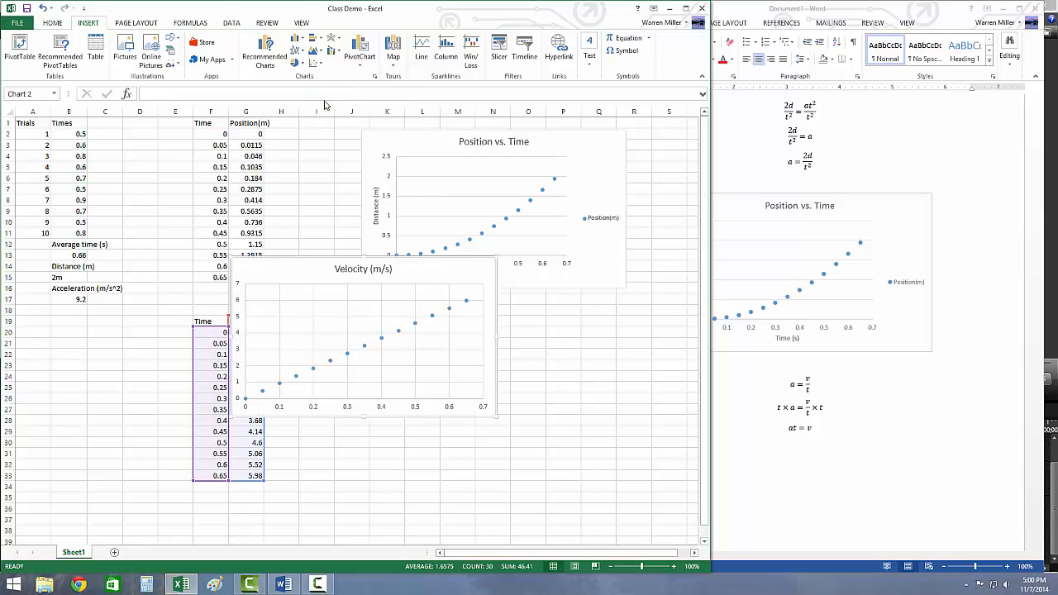
Place the velocity chart below the Position vs. Time chart and apply the quick layout with axis titles and a legend
{"action": "left_click_drag", "start_coordinate": [446, 275], "coordinate": [574, 334]}
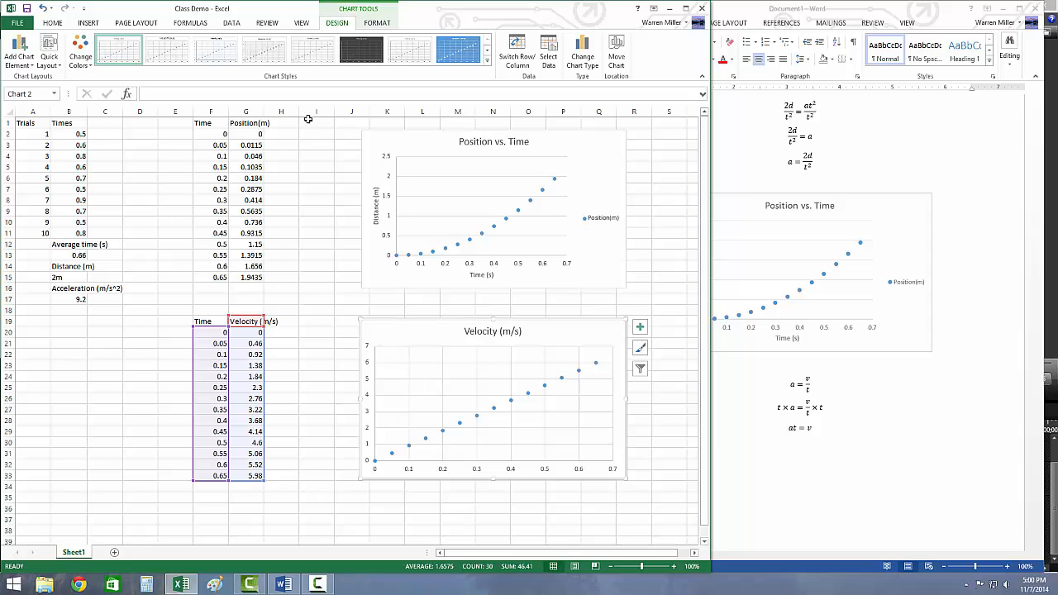
{"action": "left_click", "coordinate": [50, 50]}
{"action": "left_click", "coordinate": [51, 87]}
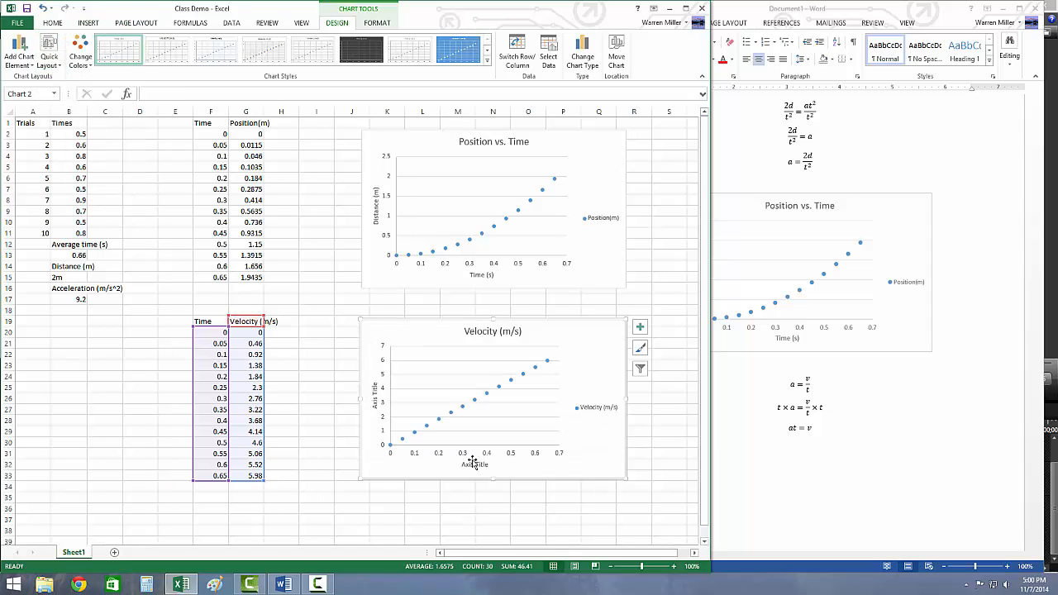
Copy the Time (s) axis title from the position chart and paste it as text only into the velocity chart's horizontal axis title
{"action": "left_click", "coordinate": [476, 275]}
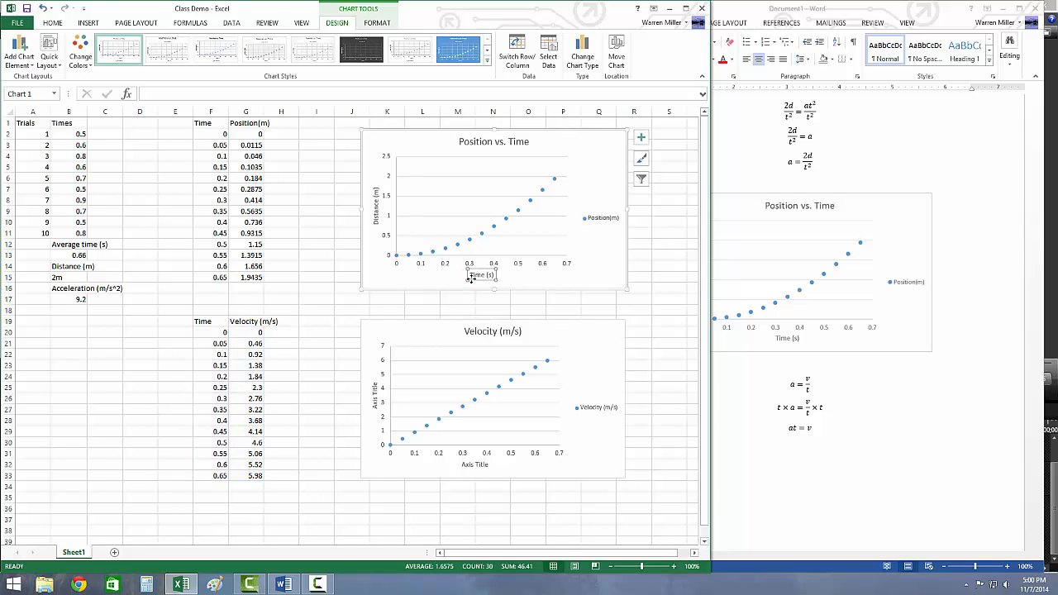
{"action": "left_click_drag", "start_coordinate": [470, 278], "coordinate": [500, 276]}
{"action": "key", "text": "ctrl+c"}
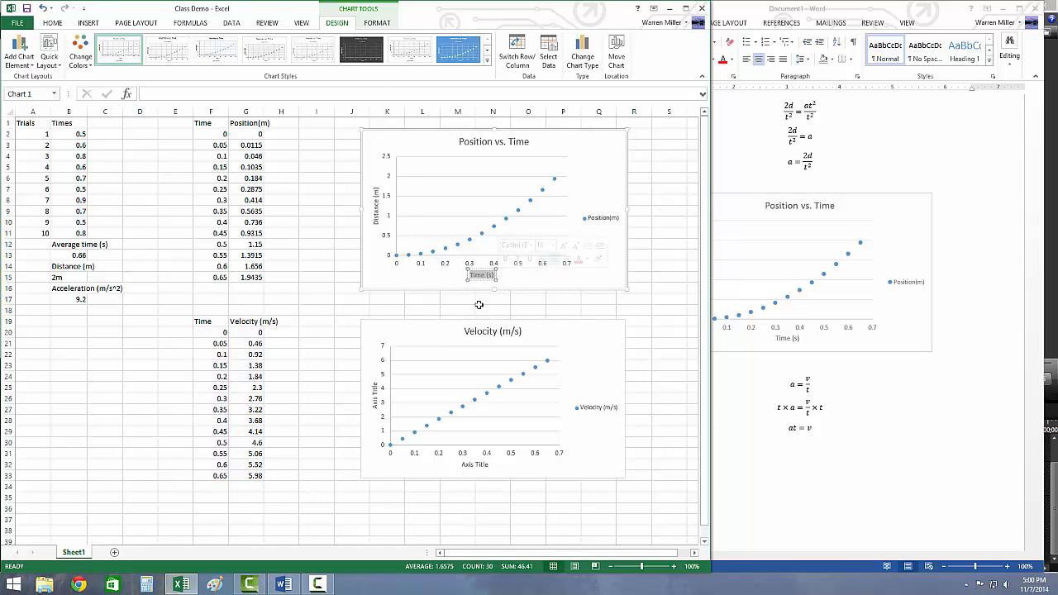
{"action": "left_click", "coordinate": [468, 466]}
{"action": "left_click_drag", "start_coordinate": [460, 466], "coordinate": [495, 467]}
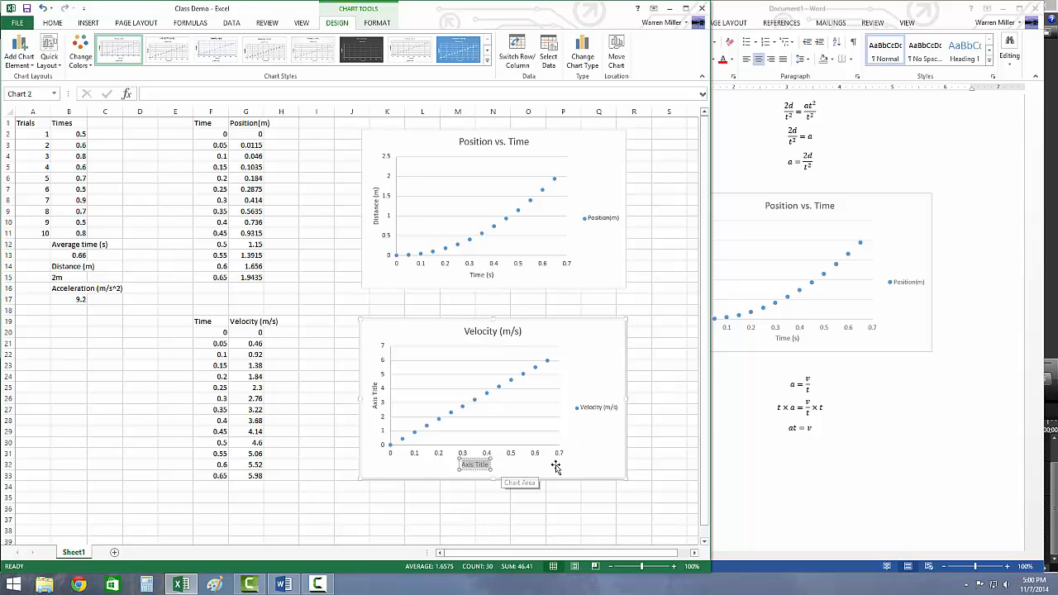
{"action": "key", "text": "ctrl+v"}
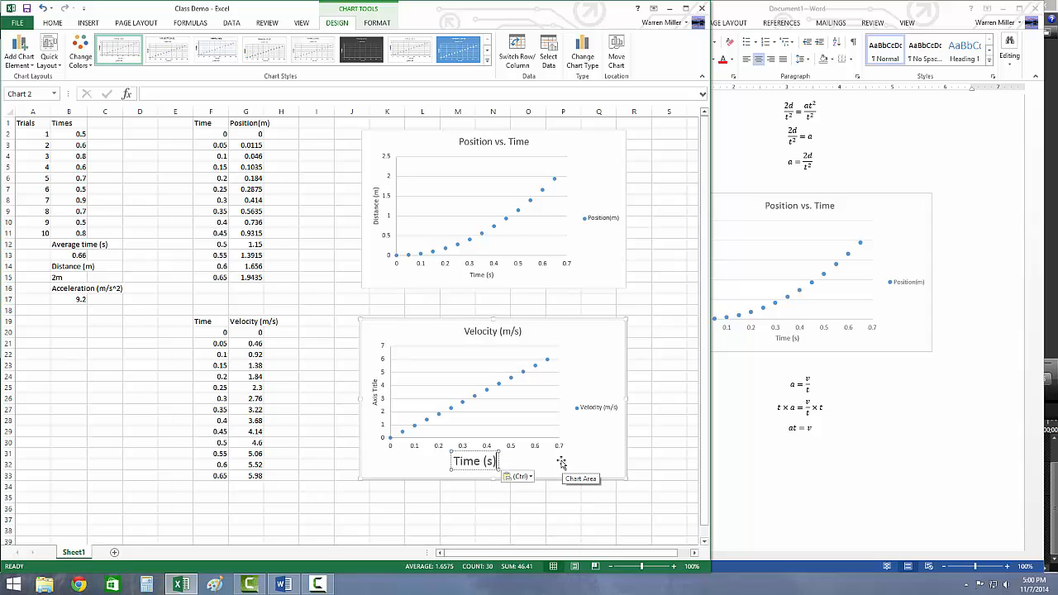
{"action": "left_click", "coordinate": [521, 477]}
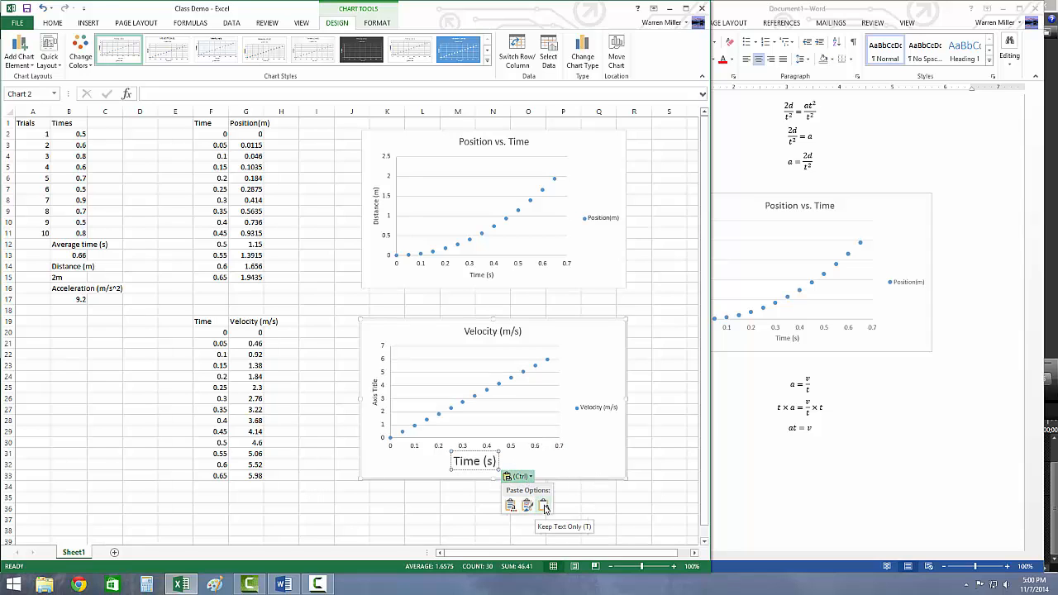
{"action": "left_click", "coordinate": [544, 506]}
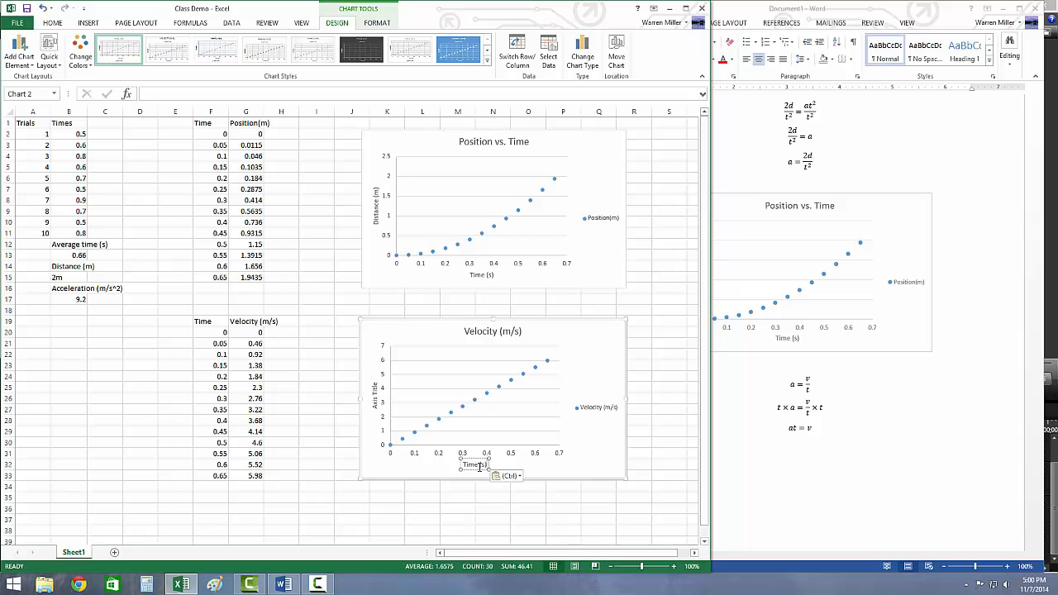
Replace the velocity chart's vertical axis title with Velocity
{"action": "left_click", "coordinate": [375, 406]}
{"action": "double_click", "coordinate": [376, 406]}
{"action": "key", "text": "Delete"}
{"action": "key", "text": "Delete"}
{"action": "key", "text": "Delete"}
{"action": "key", "text": "Delete"}
{"action": "key", "text": "Delete"}
{"action": "key", "text": "Delete"}
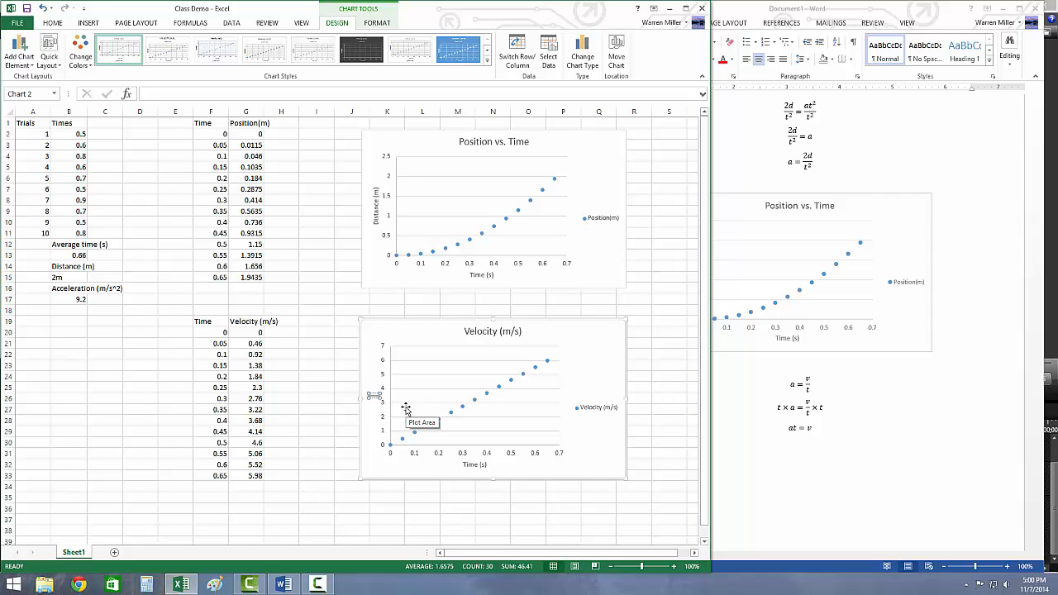
{"action": "type", "text": "Velocity"}
Change the velocity chart's title to Velocity vs. Time
{"action": "left_click", "coordinate": [478, 331]}
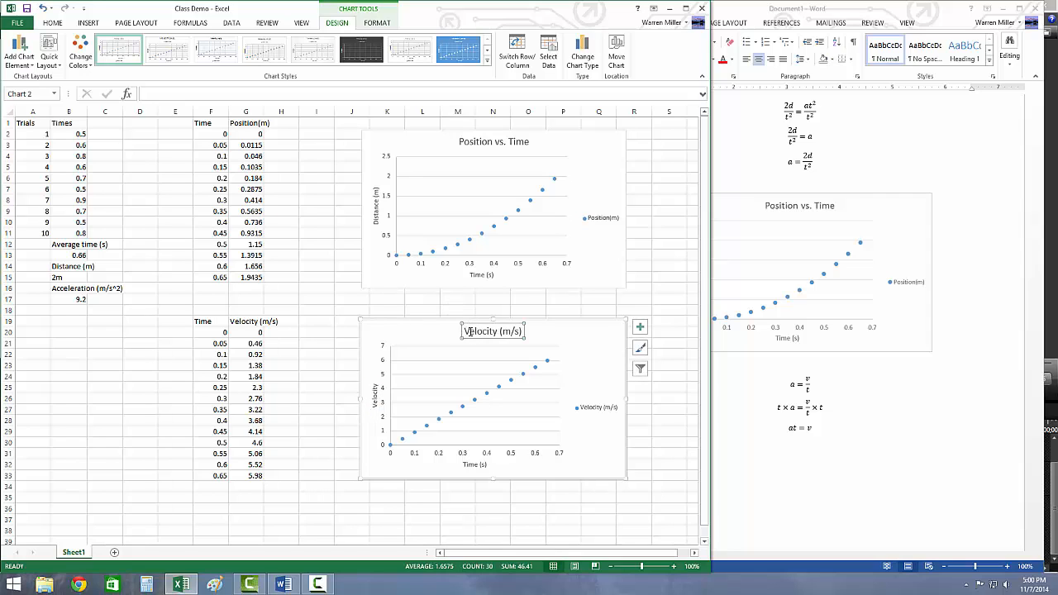
{"action": "left_click", "coordinate": [501, 331]}
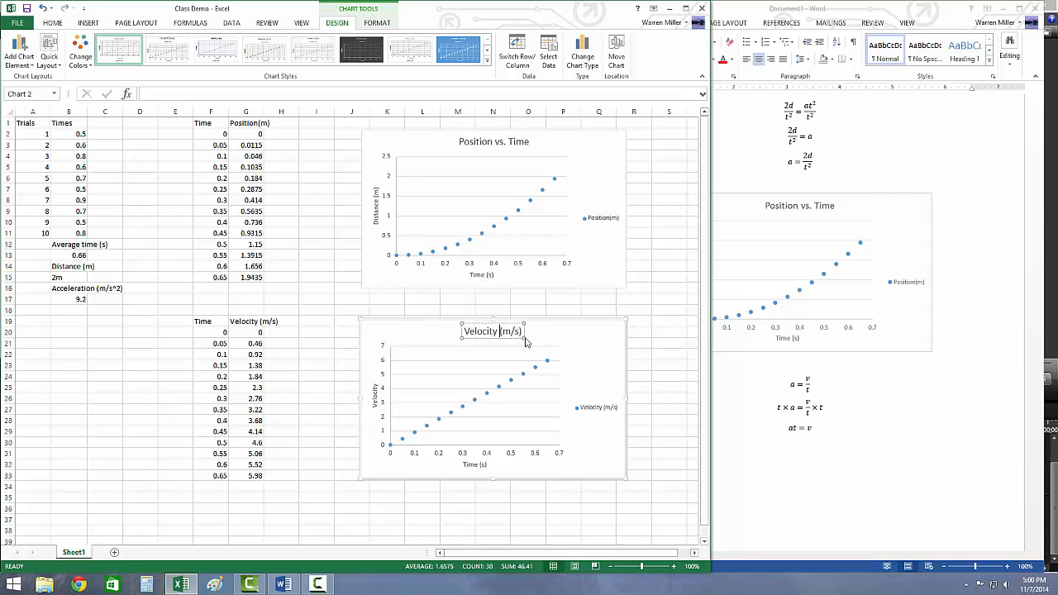
{"action": "key", "text": "Delete"}
{"action": "key", "text": "Delete"}
{"action": "key", "text": "Delete"}
{"action": "key", "text": "Delete"}
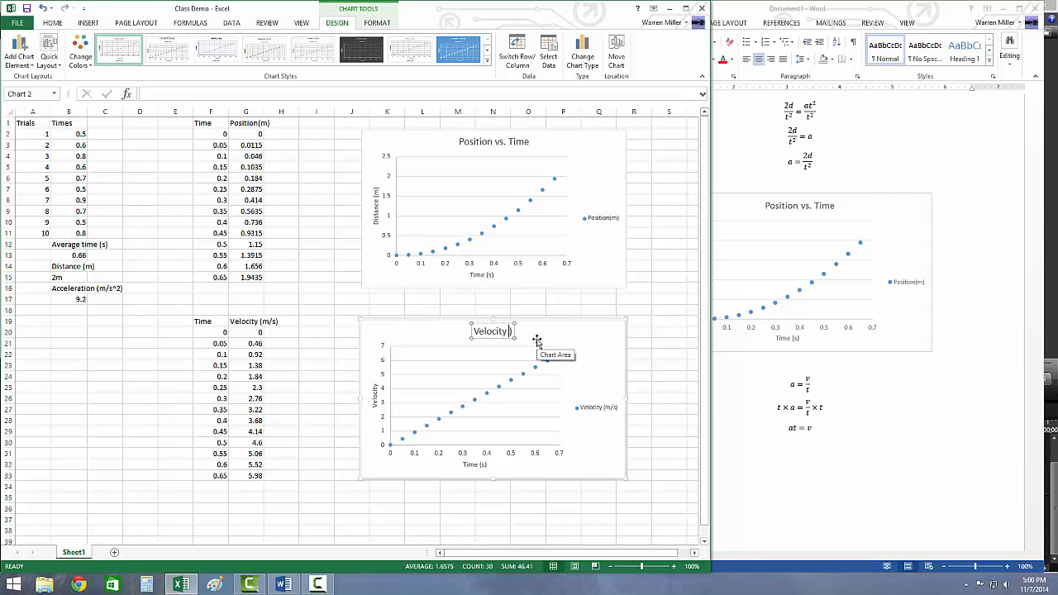
{"action": "key", "text": "Delete"}
{"action": "type", "text": "vs. Time"}
Add the unit (m/s) to the velocity chart's vertical axis title
{"action": "left_click", "coordinate": [376, 385]}
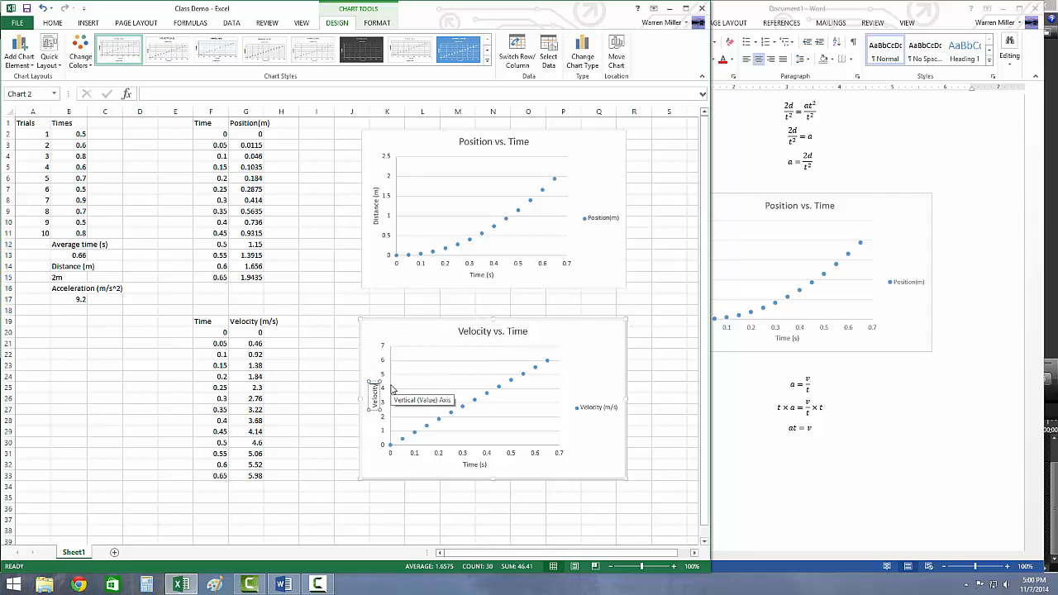
{"action": "type", "text": "(m/s)"}
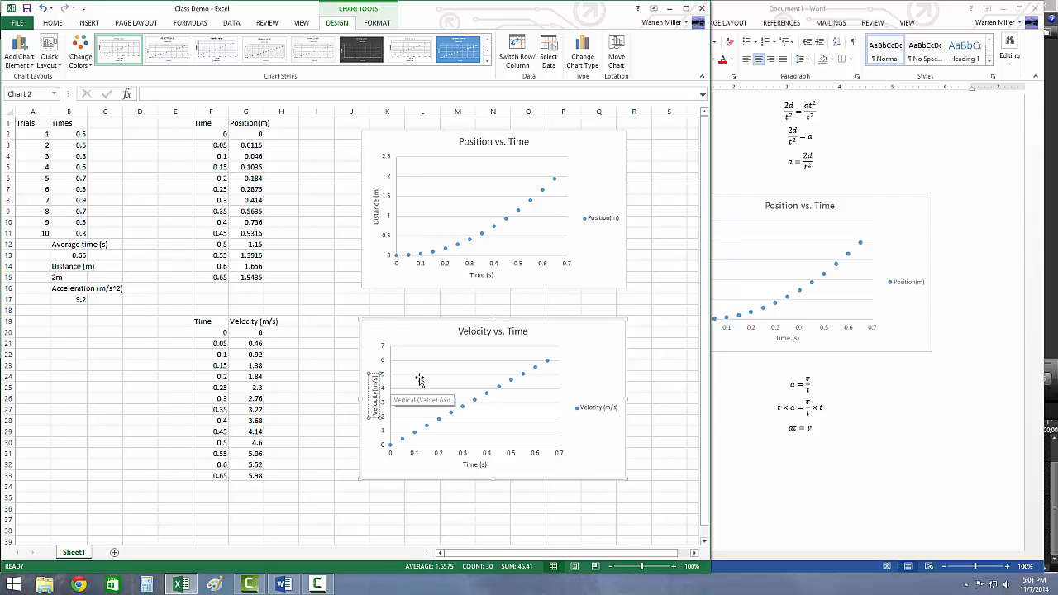
{"action": "left_click", "coordinate": [669, 376]}
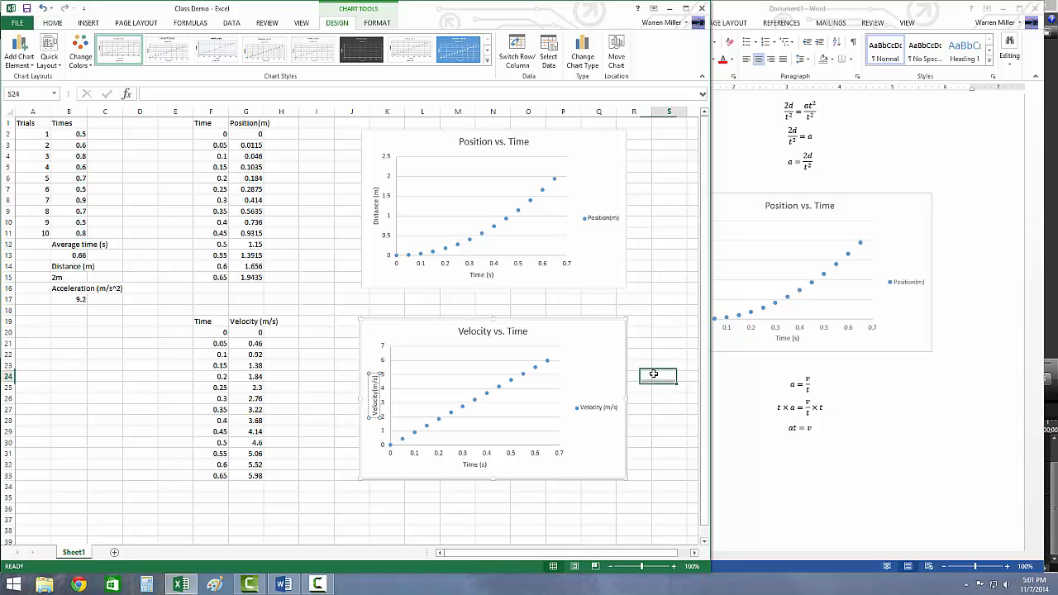
Copy the Velocity vs. Time chart into the Word document below the equation at = v, and return to Excel
{"action": "left_click", "coordinate": [585, 352]}
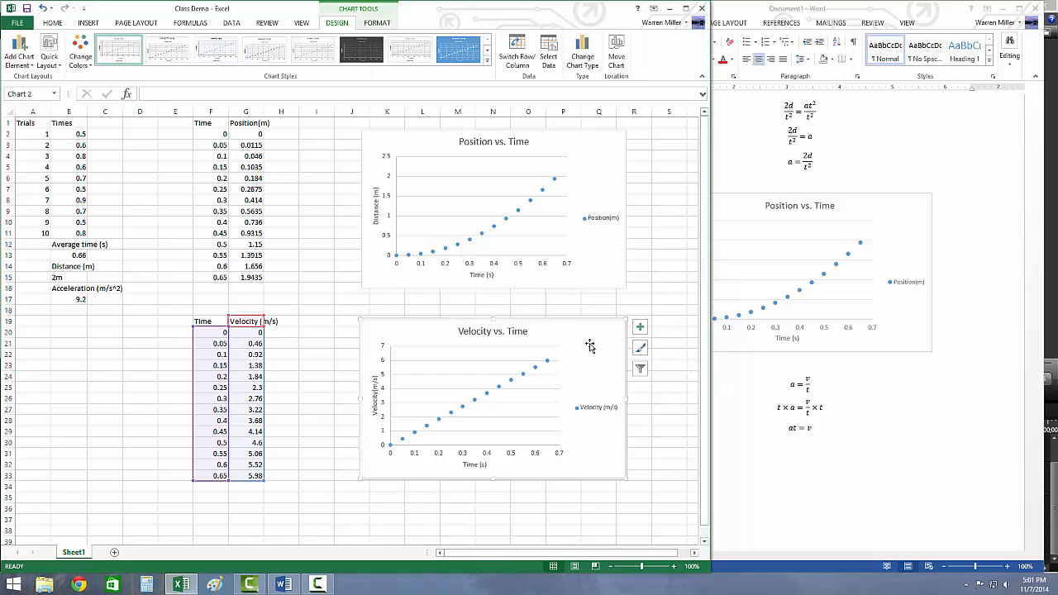
{"action": "right_click", "coordinate": [590, 344]}
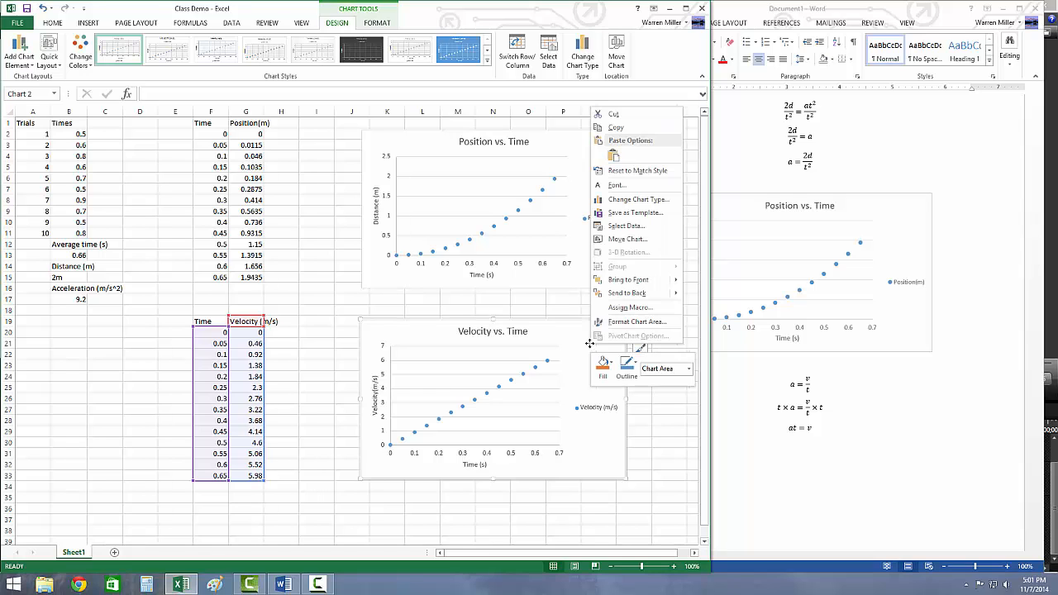
{"action": "left_click", "coordinate": [619, 128]}
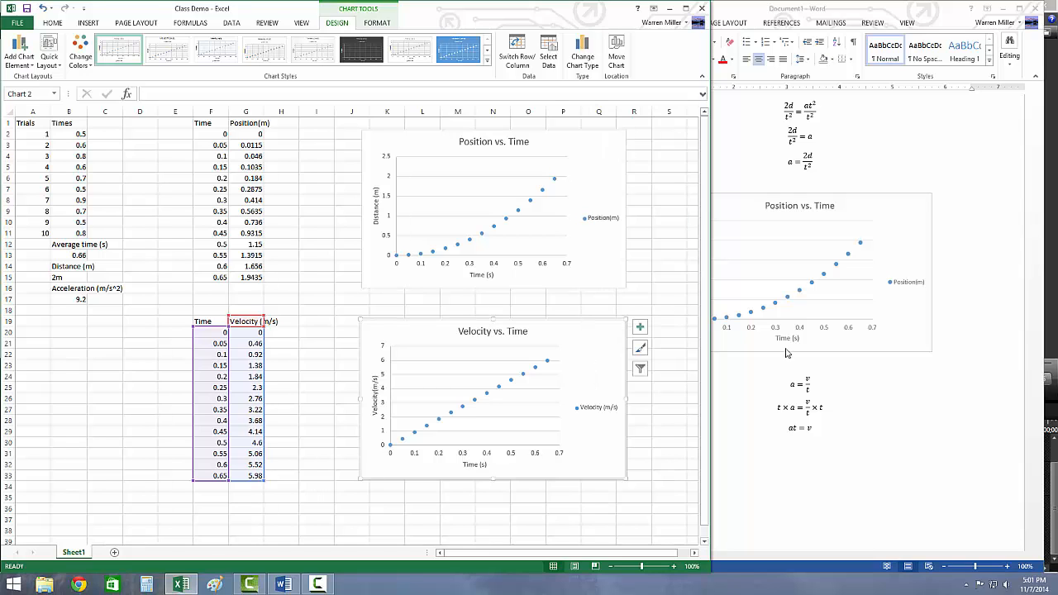
{"action": "left_click", "coordinate": [893, 434]}
{"action": "scroll", "coordinate": [892, 430], "scroll_direction": "down", "scroll_amount": 2}
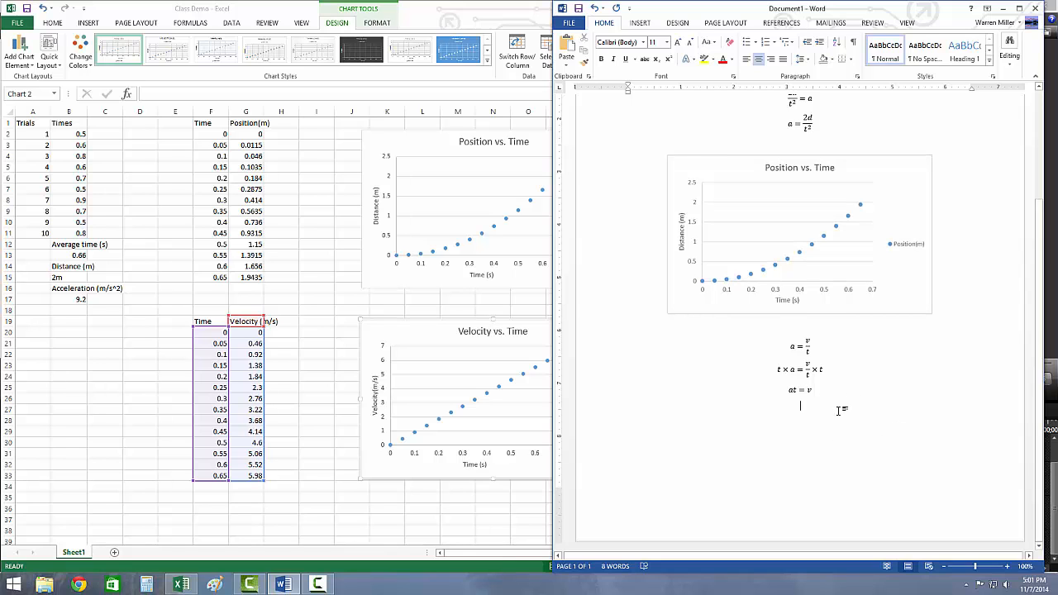
{"action": "key", "text": "ctrl+v"}
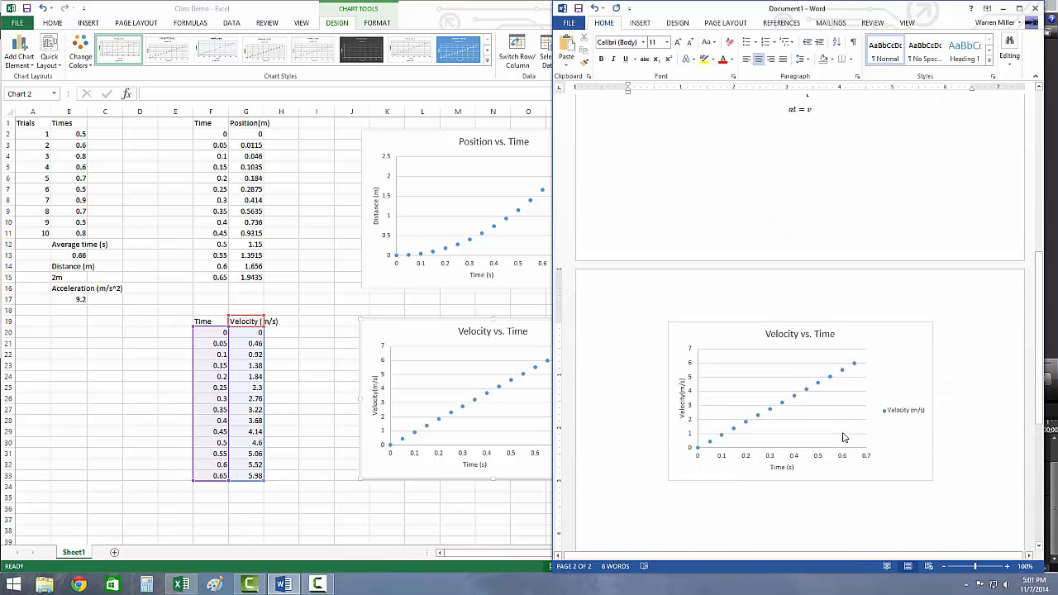
{"action": "scroll", "coordinate": [844, 438], "scroll_direction": "up", "scroll_amount": 8}
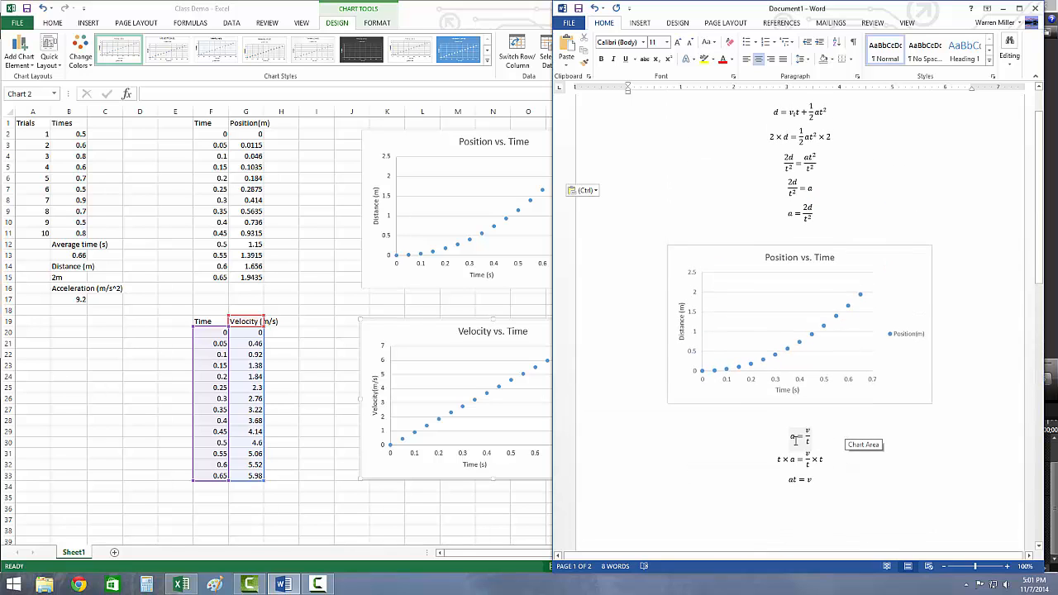
{"action": "left_click", "coordinate": [316, 282]}
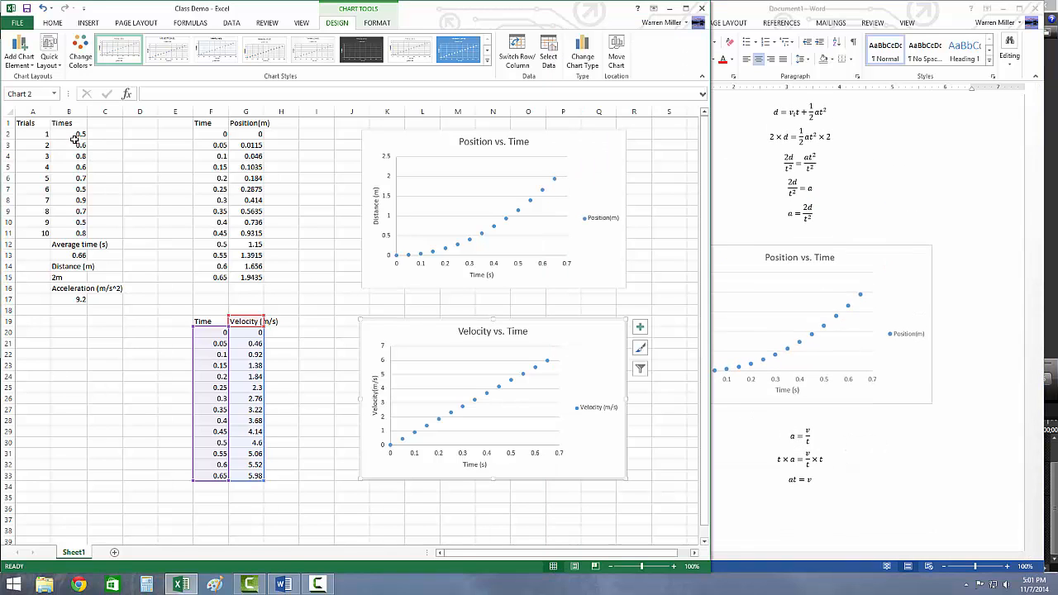